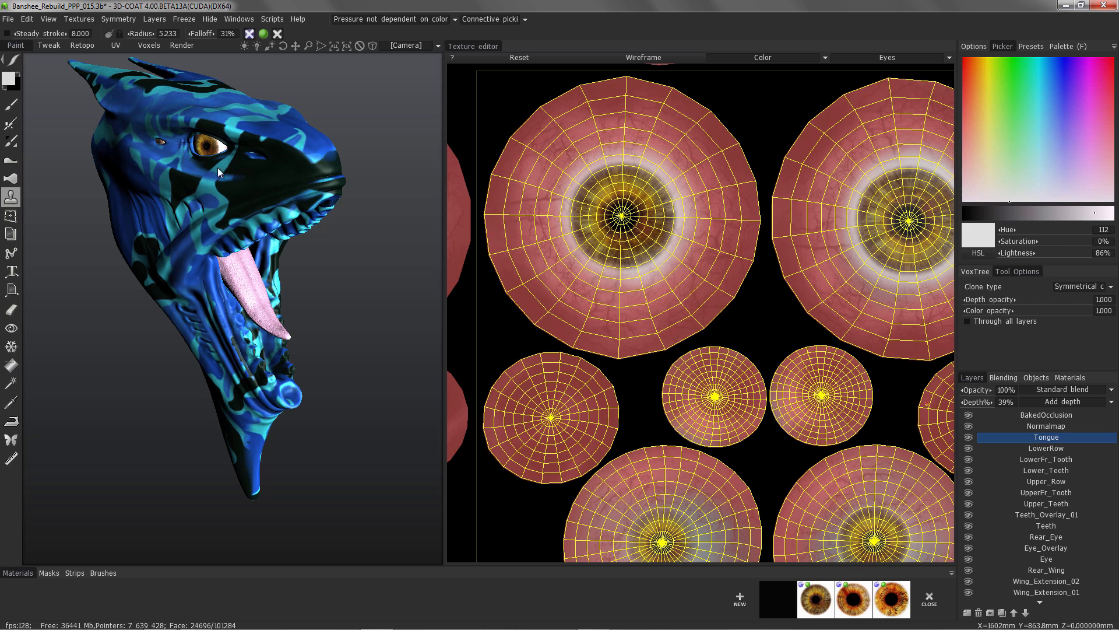
# Step: Set the Tongue layer's depth to 30%
pyautogui.keyDown('alt'); pyautogui.moveTo(243, 286); pyautogui.dragTo(224, 283); pyautogui.keyUp('alt')
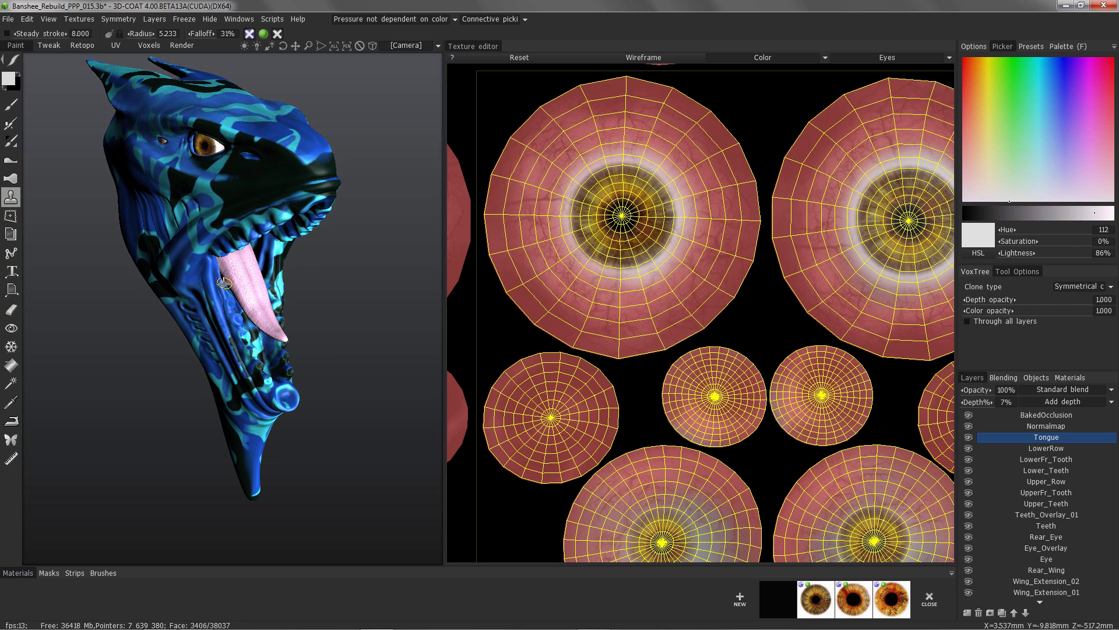
pyautogui.keyDown('alt'); pyautogui.moveTo(217, 306); pyautogui.dragTo(265, 239, button='right'); pyautogui.keyUp('alt')
pyautogui.keyDown('alt'); pyautogui.moveTo(265, 236); pyautogui.dragTo(315, 297); pyautogui.keyUp('alt')
pyautogui.click(1005, 401)
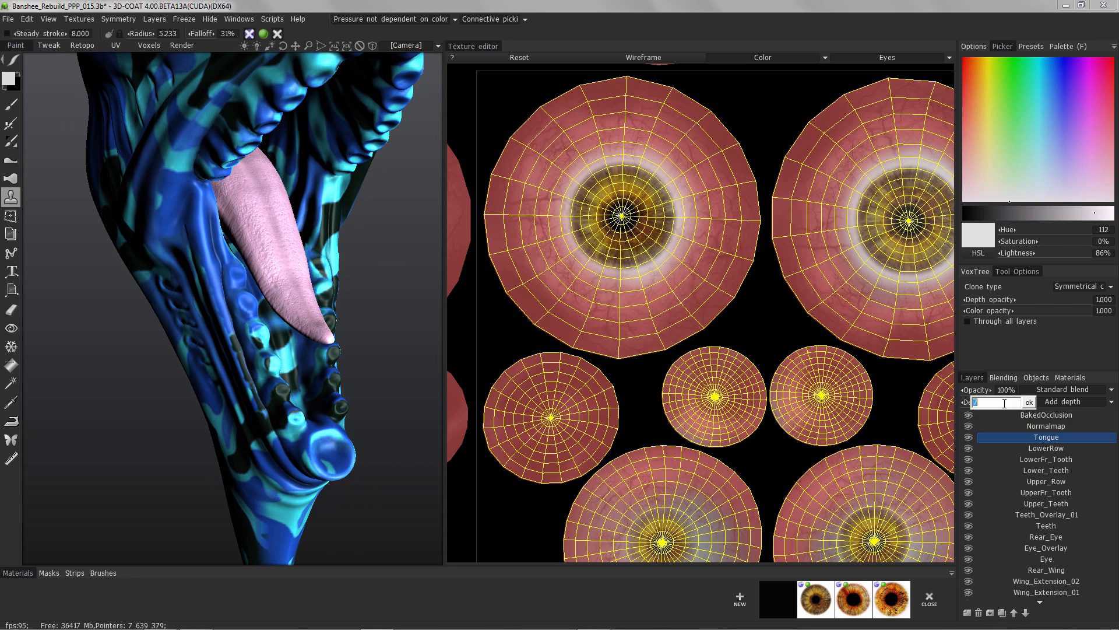
pyautogui.click(1028, 401)
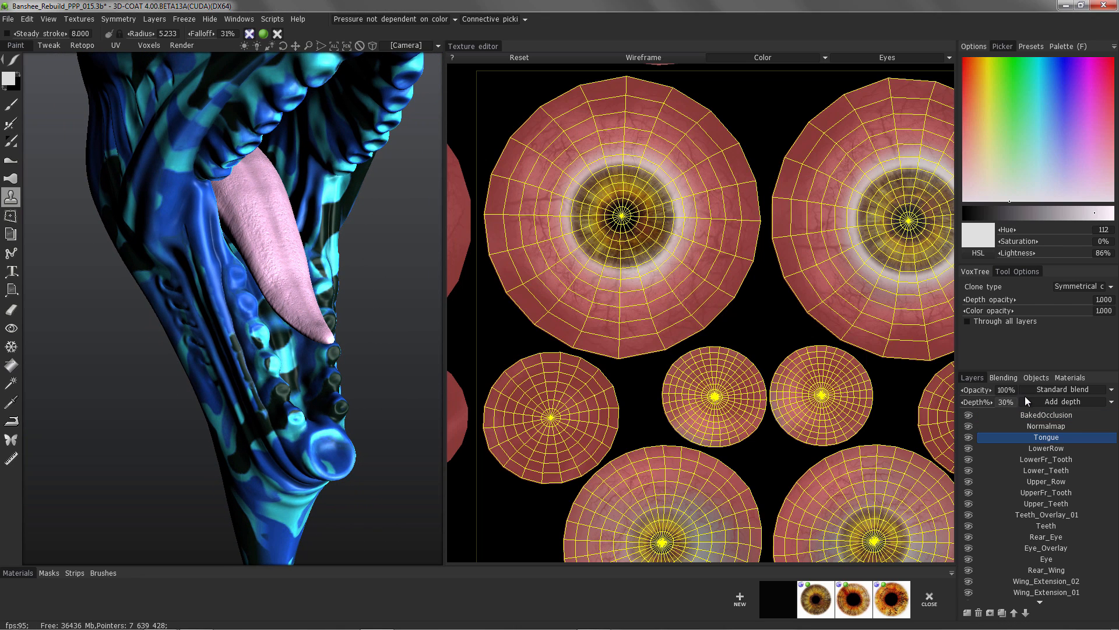
# Step: Display the Head UV set in the texture editor with its mouth islands in view
pyautogui.keyDown('alt'); pyautogui.moveTo(351, 233); pyautogui.dragTo(195, 232); pyautogui.keyUp('alt')
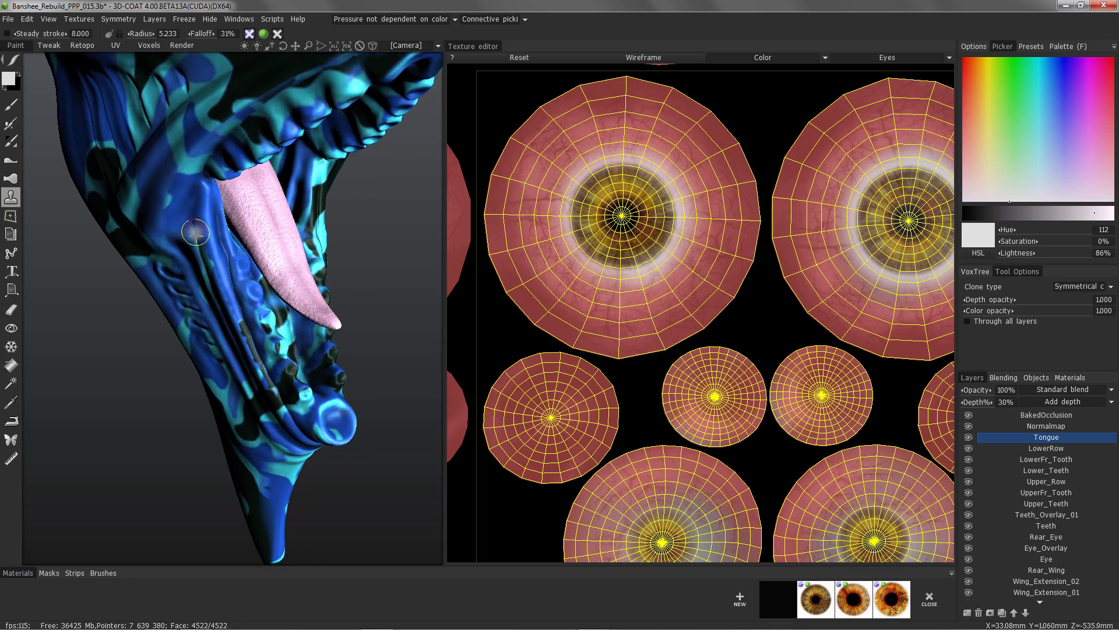
pyautogui.keyDown('alt'); pyautogui.moveTo(194, 232); pyautogui.dragTo(205, 317, button='right'); pyautogui.keyUp('alt')
pyautogui.keyDown('alt'); pyautogui.moveTo(204, 318); pyautogui.dragTo(198, 315); pyautogui.keyUp('alt')
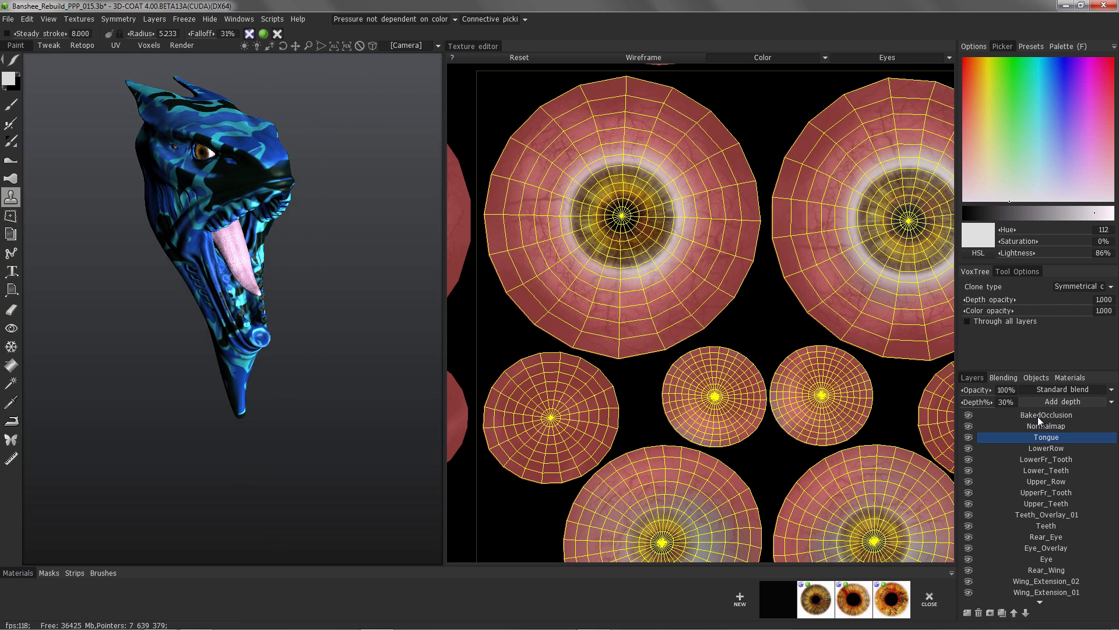
pyautogui.keyDown('alt'); pyautogui.moveTo(140, 221); pyautogui.dragTo(375, 248, button='right'); pyautogui.keyUp('alt')
pyautogui.keyDown('alt'); pyautogui.moveTo(376, 249); pyautogui.dragTo(521, 166); pyautogui.keyUp('alt')
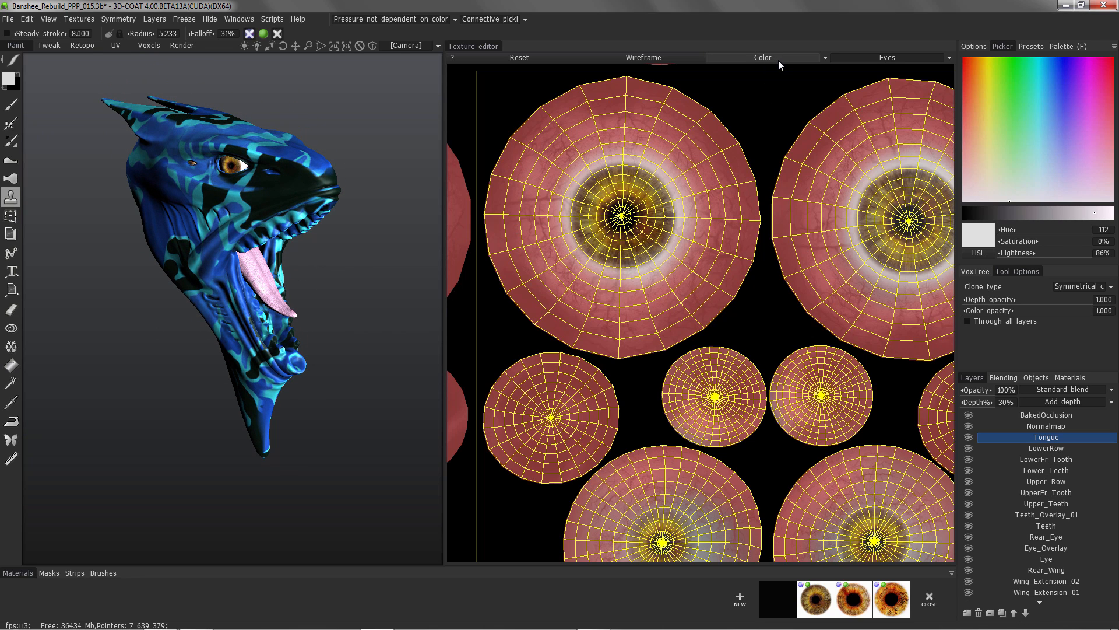
pyautogui.click(847, 59)
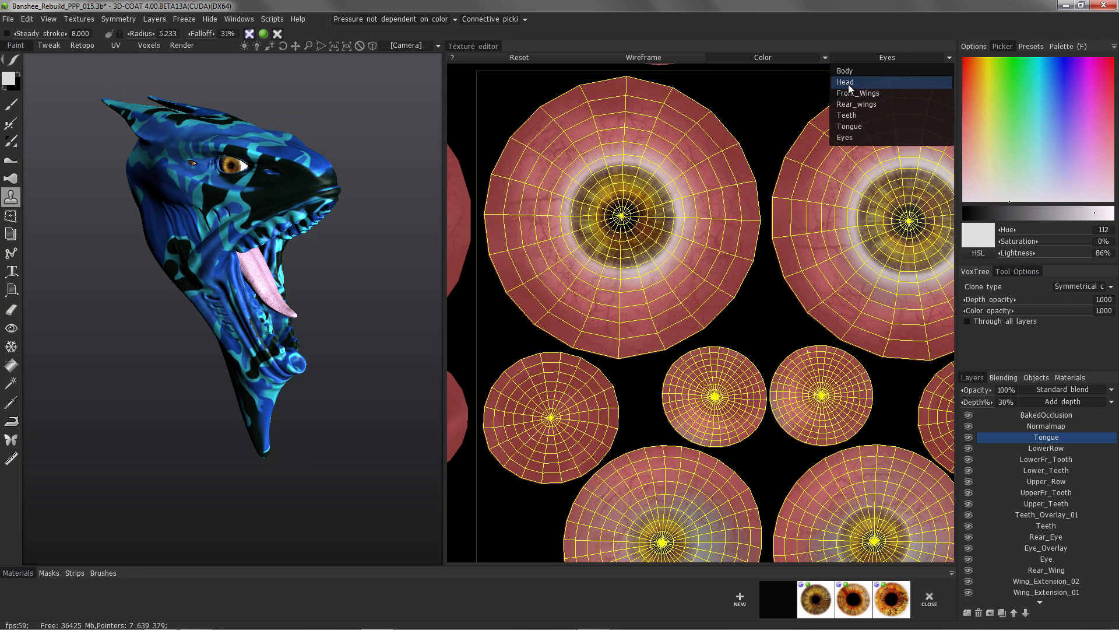
pyautogui.click(847, 82)
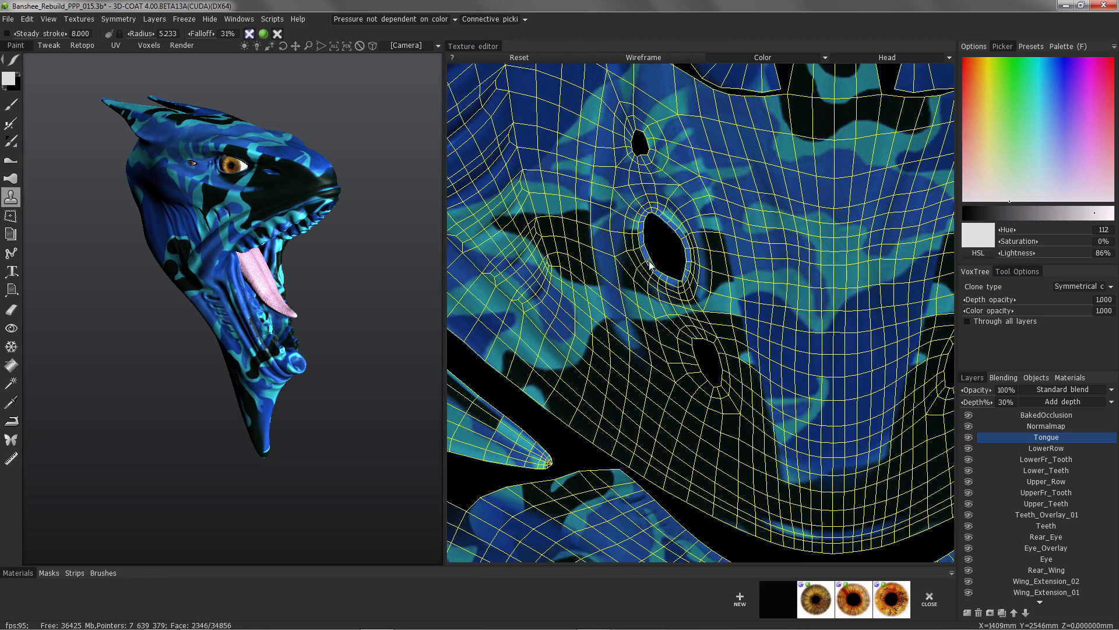
pyautogui.scroll(-5, 659, 248)
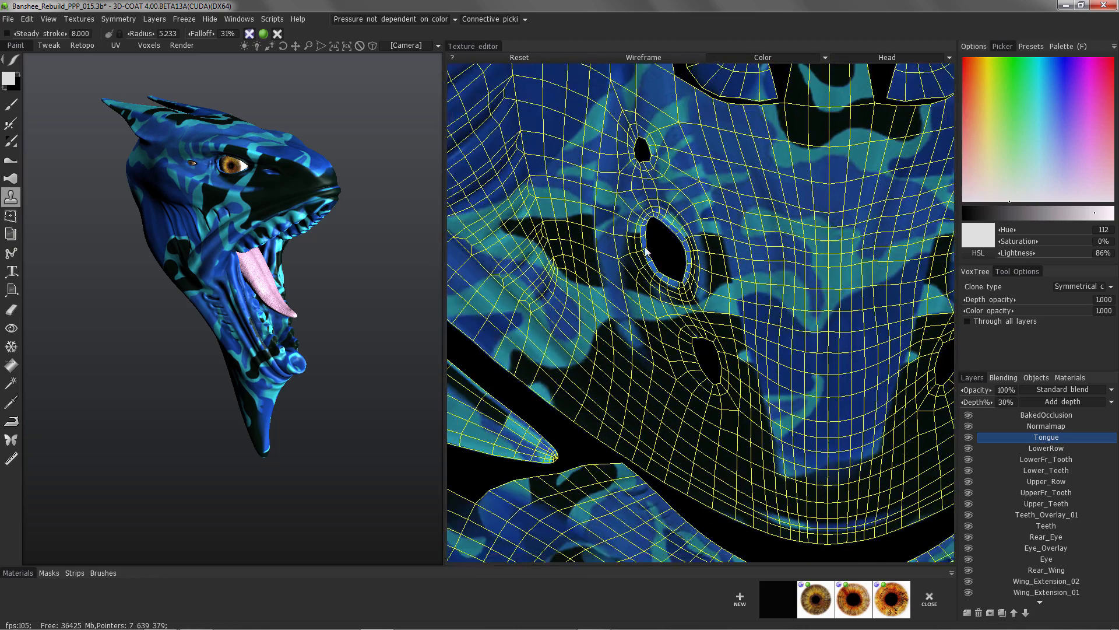
pyautogui.scroll(-3, 722, 120)
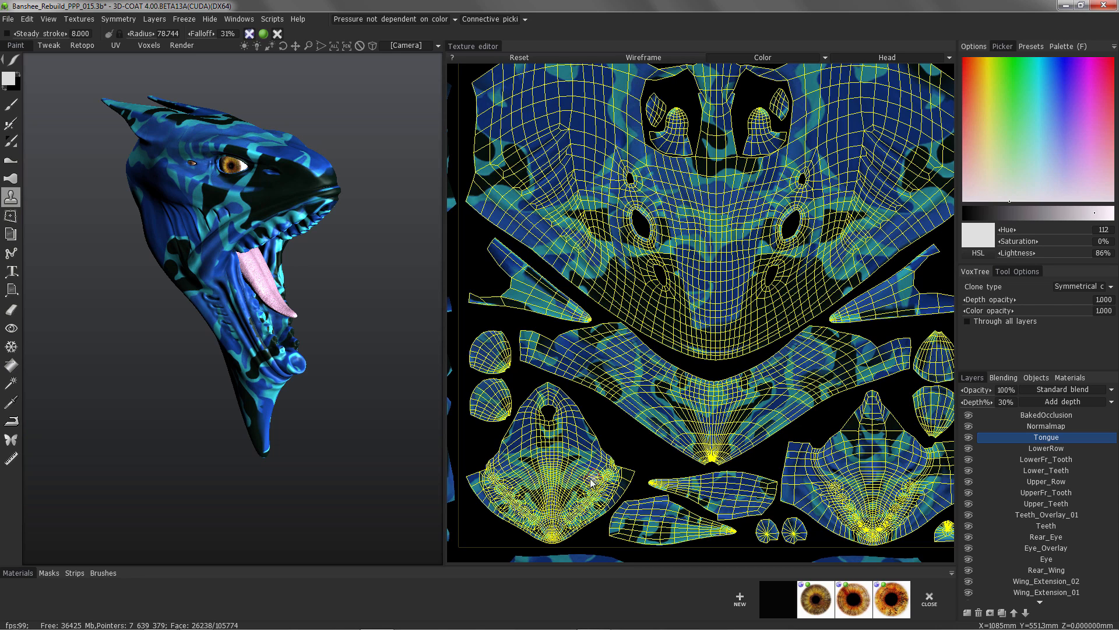
# Step: Choose a pale pink with hue 6.897 and saturation 16%, and add a layer named Mouth_01 above Tongue
pyautogui.click(966, 179)
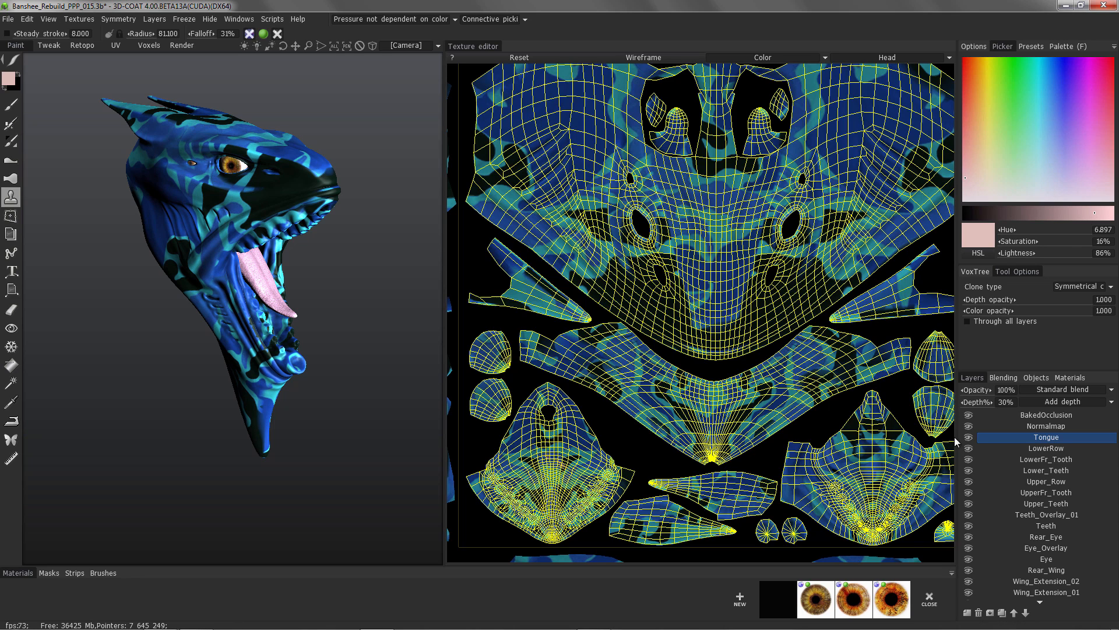
pyautogui.click(967, 613)
pyautogui.doubleClick(1028, 437)
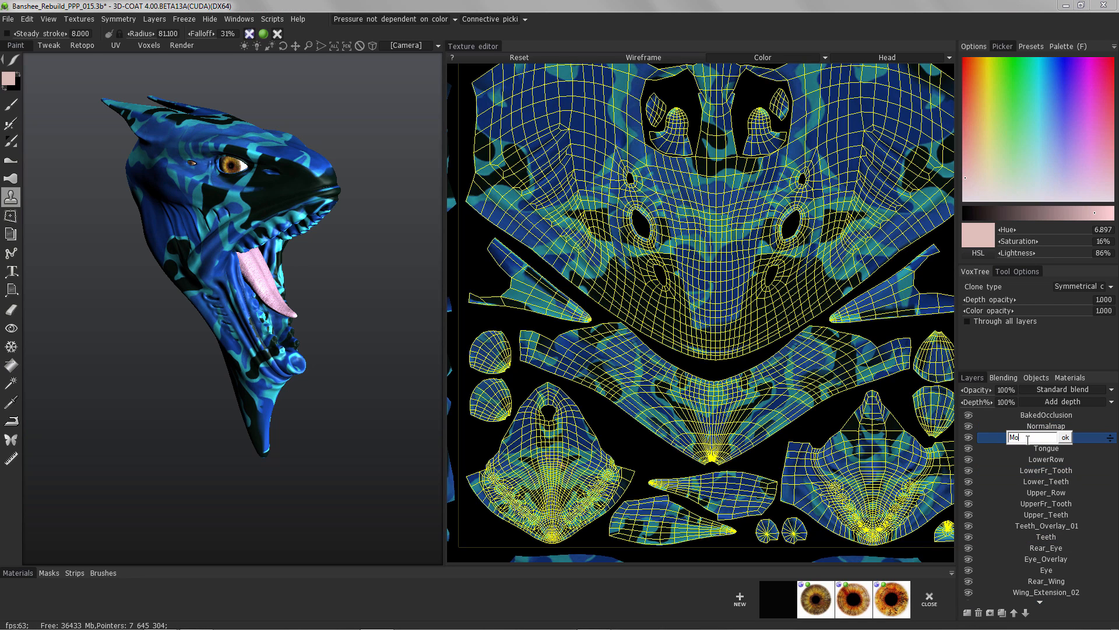
pyautogui.write('Mouth_01')
pyautogui.press('Return')
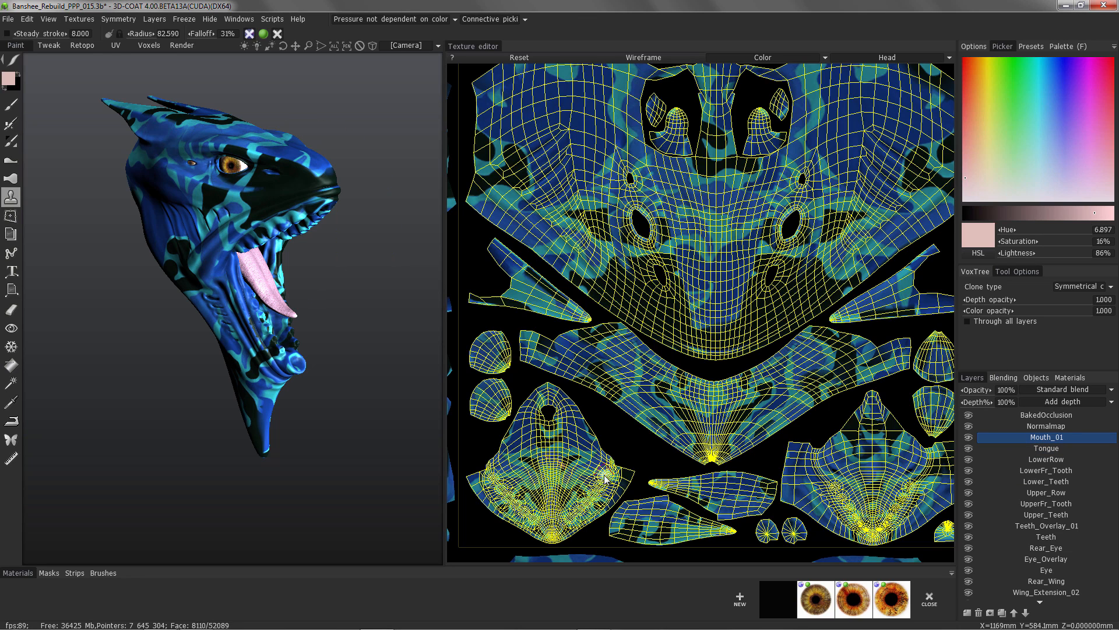
# Step: Activate the paint brush and enlarge the brush library to show two rows of brush shapes
pyautogui.click(11, 105)
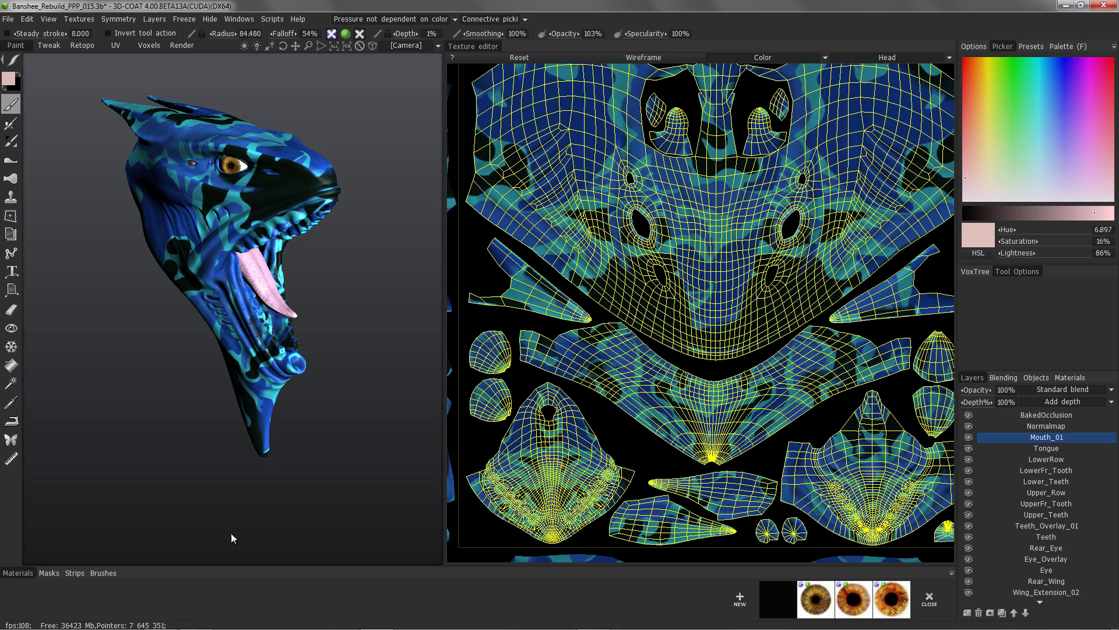
pyautogui.click(104, 573)
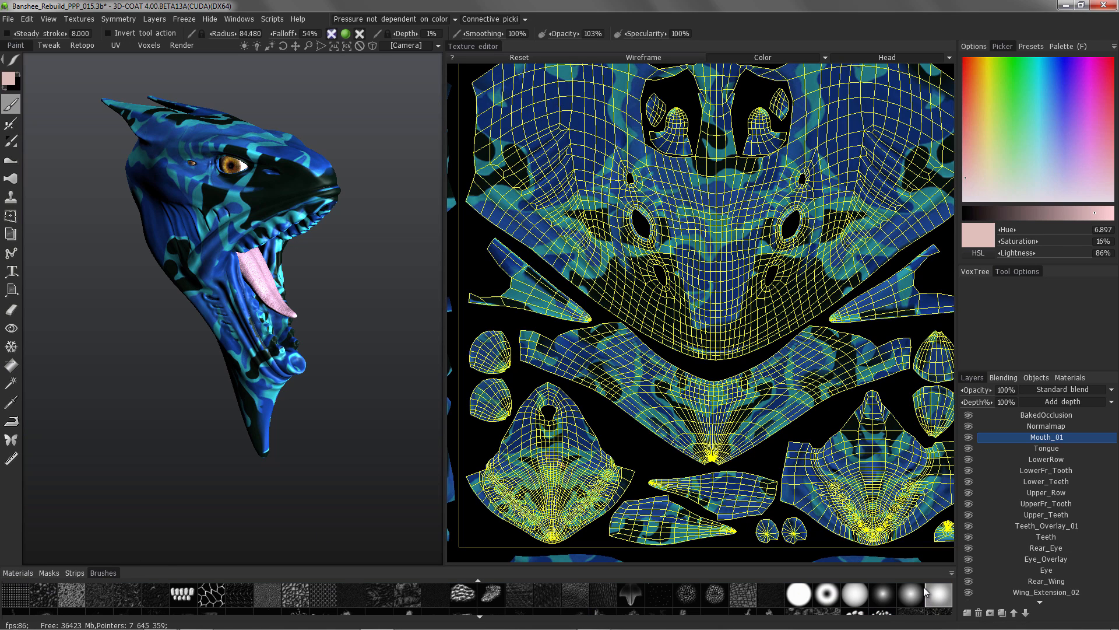
pyautogui.moveTo(506, 566); pyautogui.dragTo(505, 546)
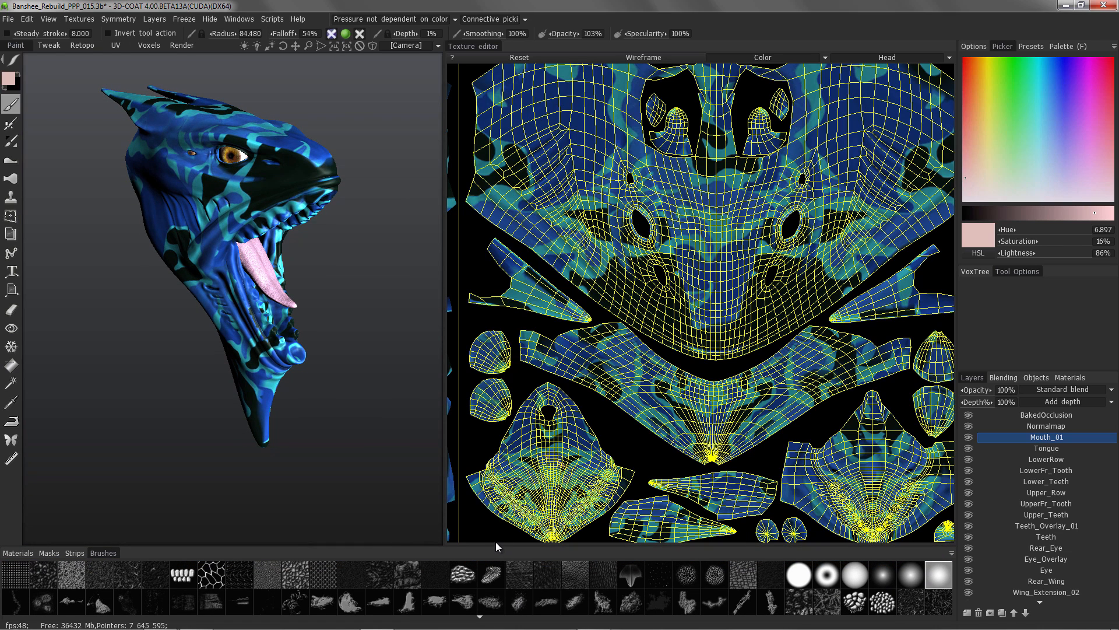
pyautogui.moveTo(428, 547); pyautogui.dragTo(428, 542)
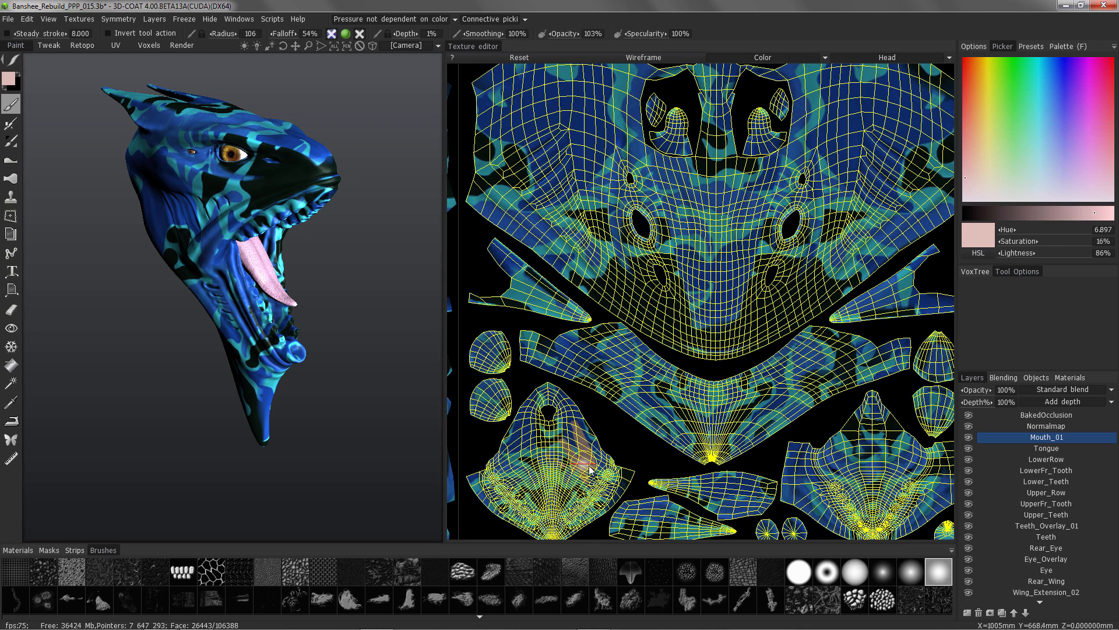
# Step: Brush the pale pink over the upper-mouth UV island, adjusting the brush radius between strokes
pyautogui.moveTo(566, 410); pyautogui.dragTo(580, 416)
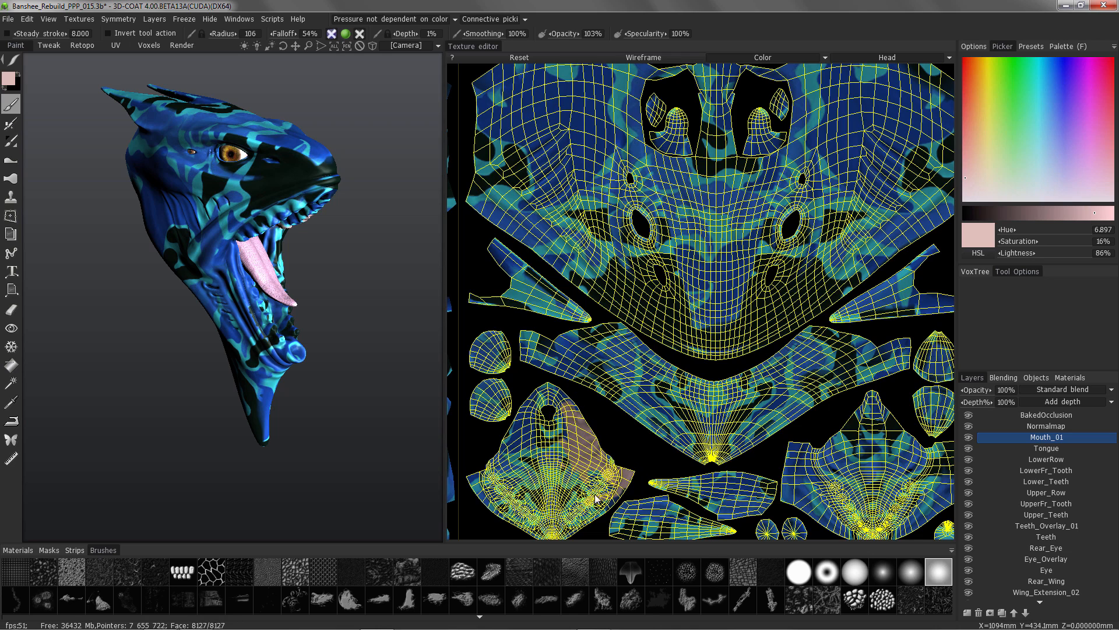
pyautogui.moveTo(292, 212)
pyautogui.keyDown('alt'); pyautogui.mouseDown()
pyautogui.moveTo(255, 215)
pyautogui.moveTo(268, 240)
pyautogui.mouseUp(); pyautogui.keyUp('alt')
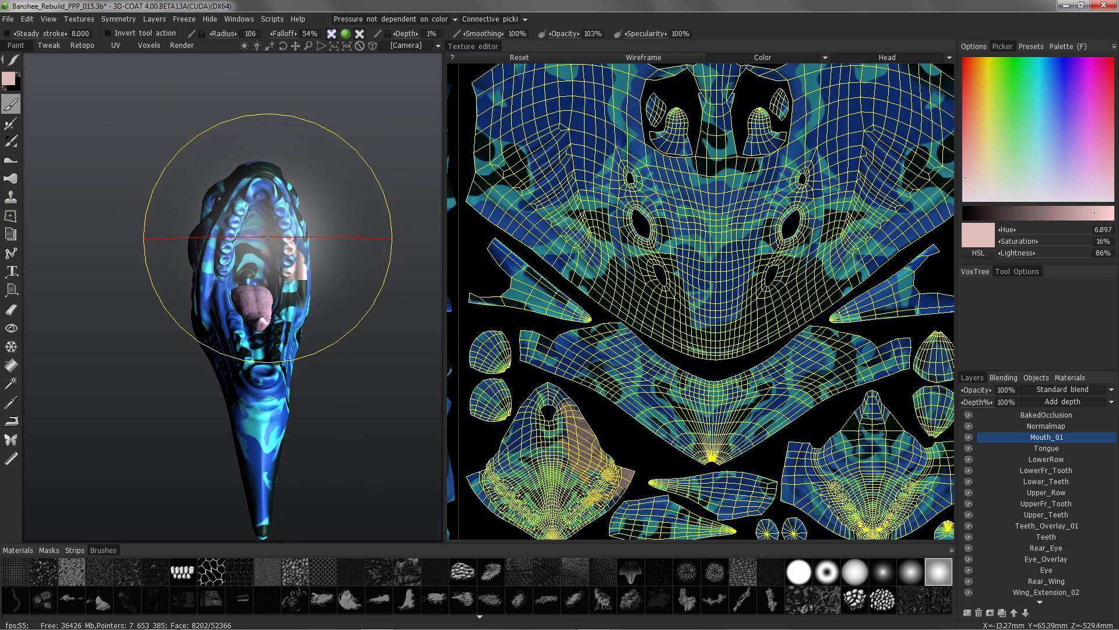
pyautogui.moveTo(268, 240); pyautogui.dragTo(257, 233, button='right')
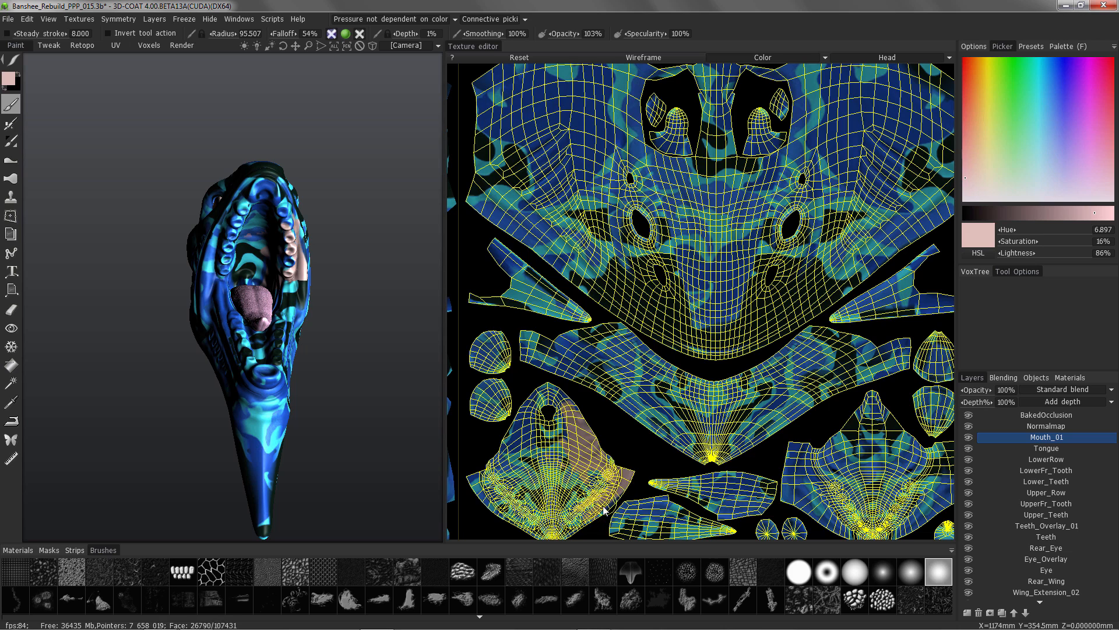
pyautogui.moveTo(604, 510); pyautogui.dragTo(564, 531)
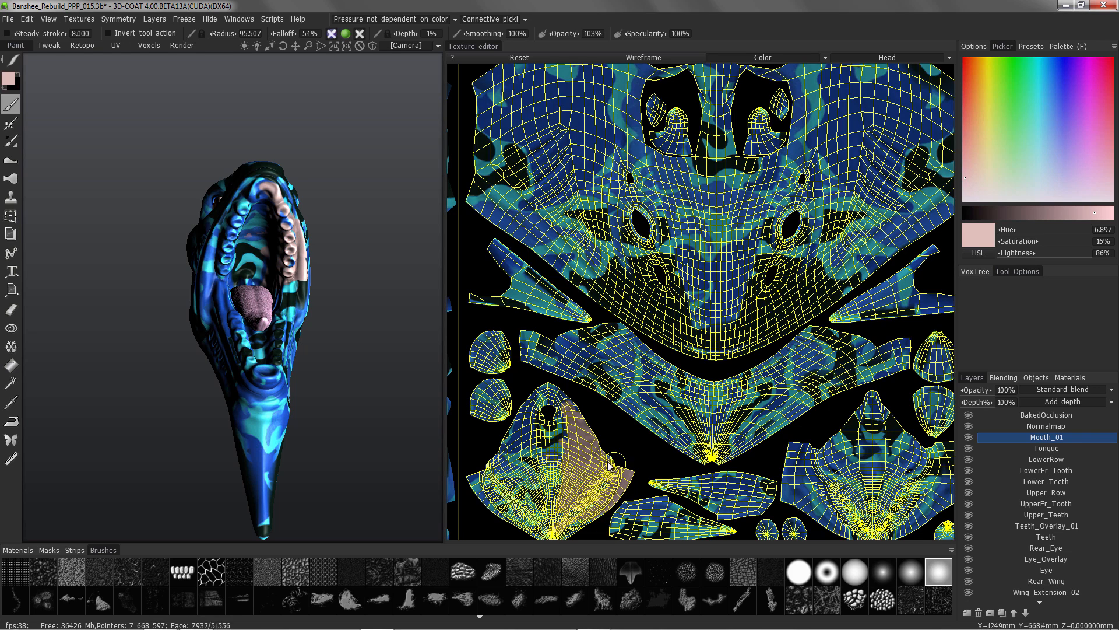
pyautogui.moveTo(560, 429); pyautogui.dragTo(564, 426, button='right')
pyautogui.moveTo(563, 417)
pyautogui.mouseDown()
pyautogui.moveTo(543, 487)
pyautogui.moveTo(583, 424)
pyautogui.mouseUp()
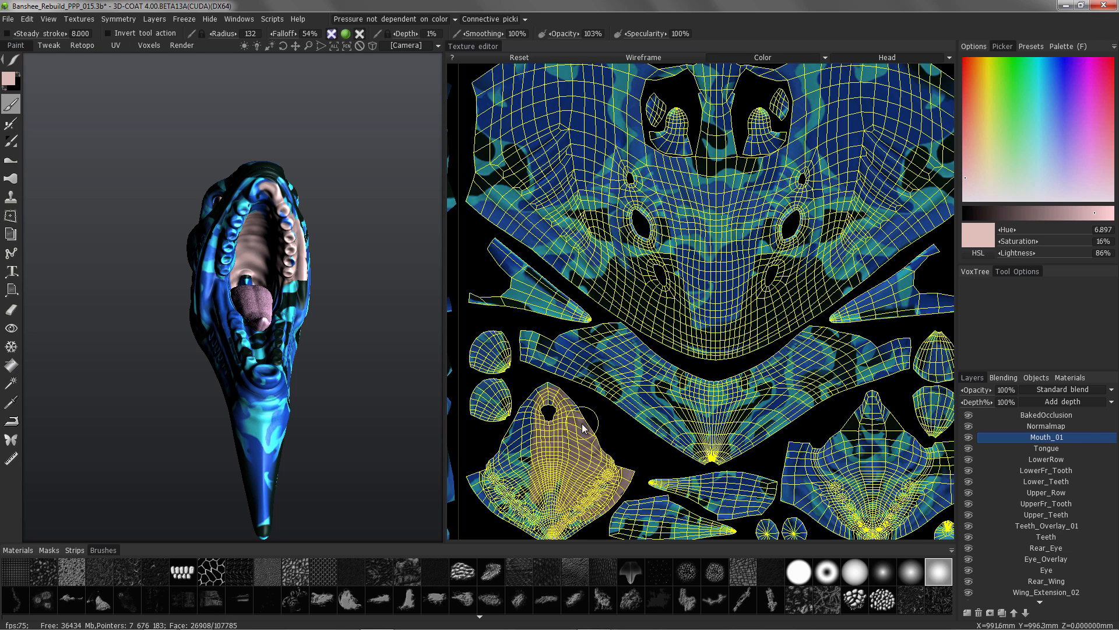
# Step: Fill the upper and lower mouth UV islands and one small inner-mouth island with the pale pink
pyautogui.click(10, 365)
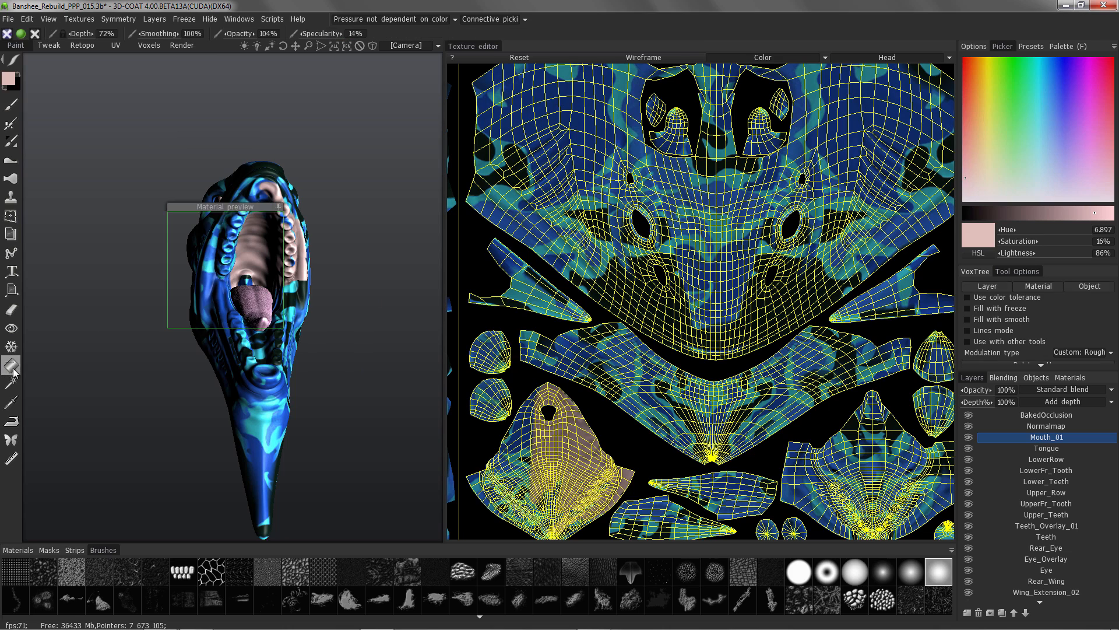
pyautogui.click(537, 471)
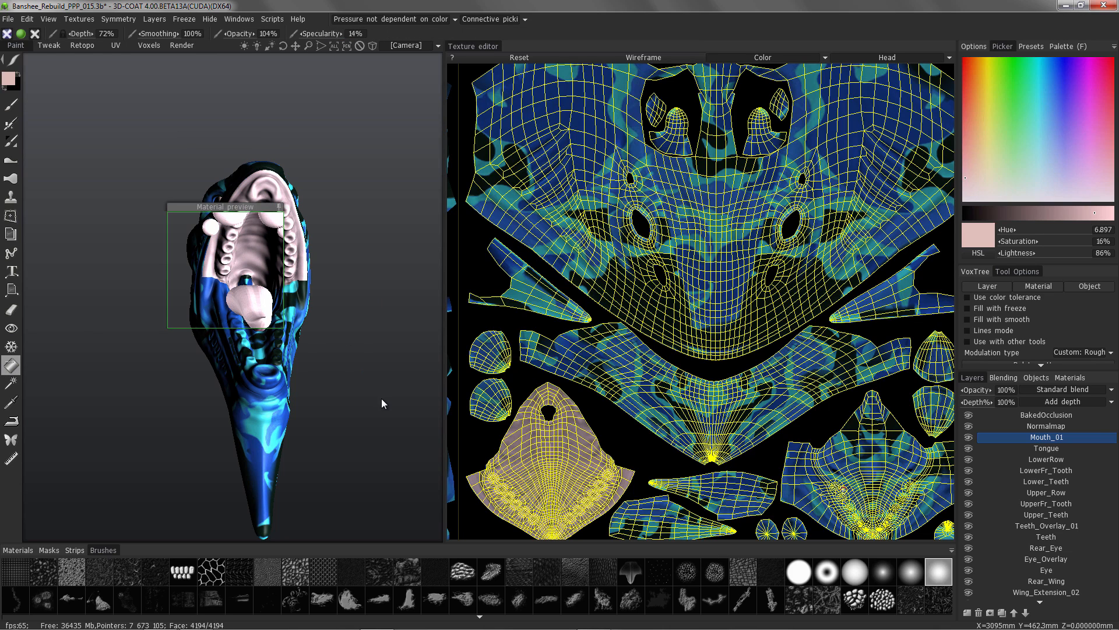
pyautogui.moveTo(381, 397); pyautogui.dragTo(710, 352)
pyautogui.click(668, 139)
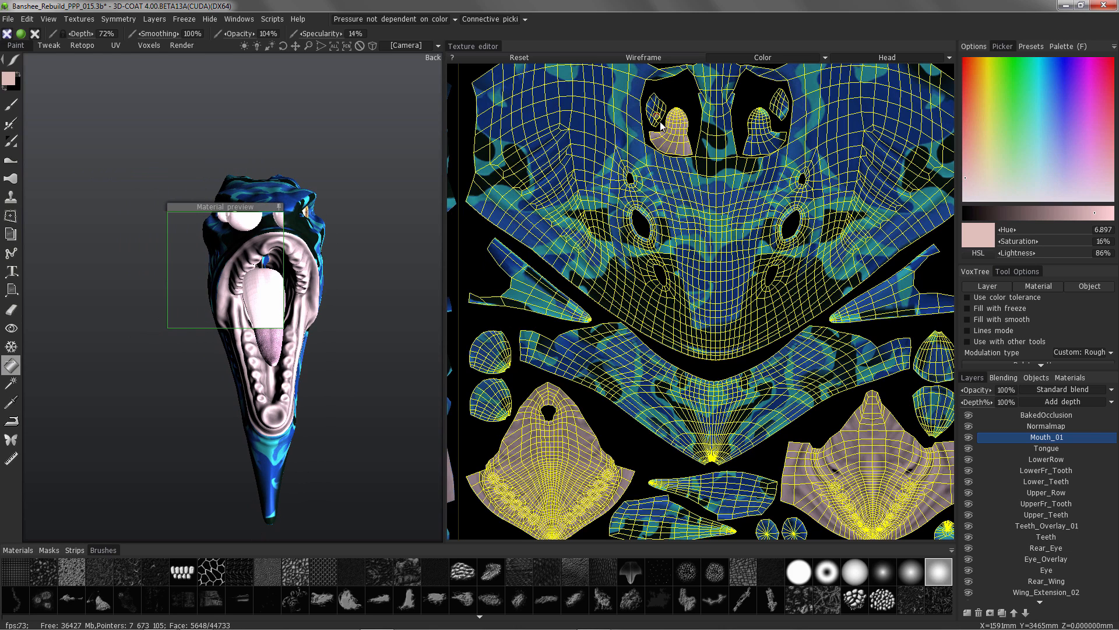
# Step: Move the material preview off the head and fill the remaining small inner-mouth islands with the pale pink
pyautogui.moveTo(199, 208); pyautogui.dragTo(119, 123)
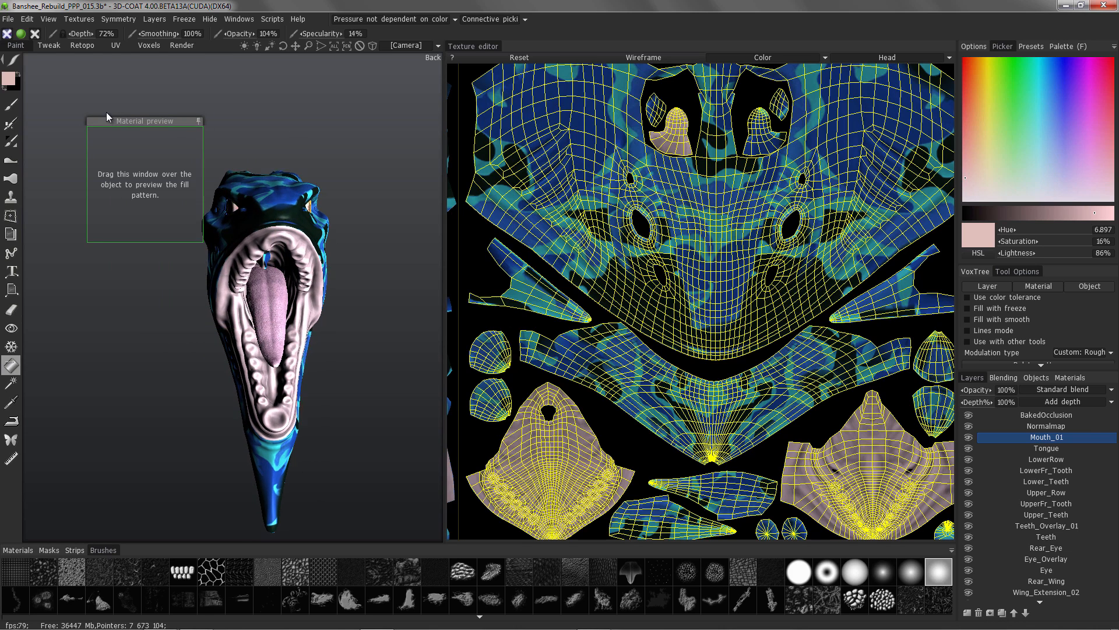
pyautogui.scroll(5, 275, 261)
pyautogui.scroll(-5, 160, 201)
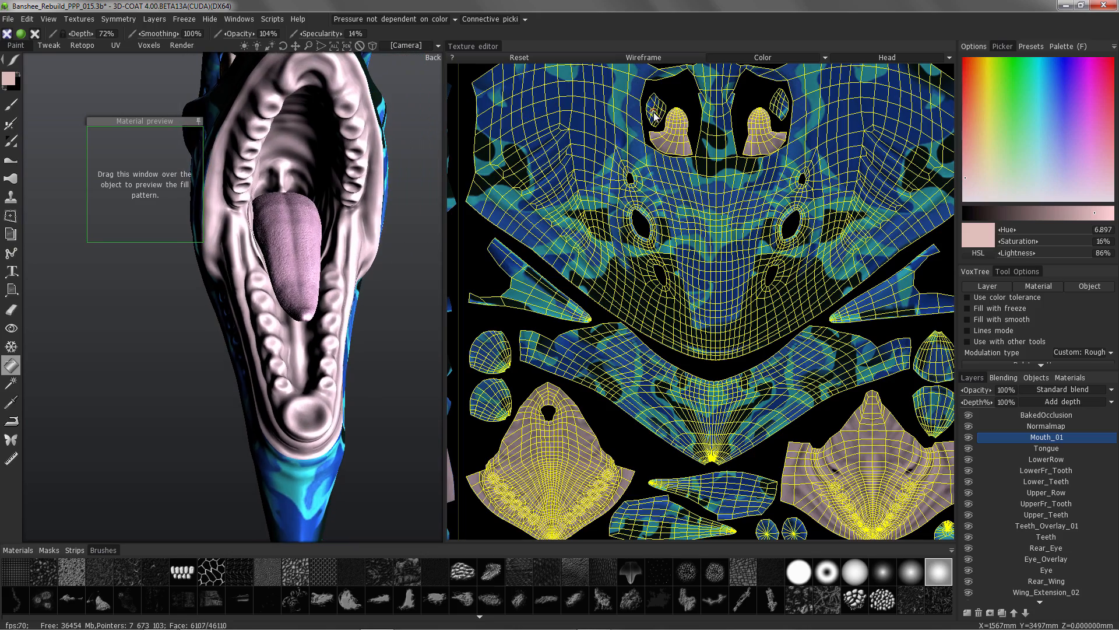
pyautogui.scroll(-2, 159, 201)
pyautogui.moveTo(317, 389); pyautogui.dragTo(221, 277)
pyautogui.moveTo(272, 328); pyautogui.dragTo(402, 274)
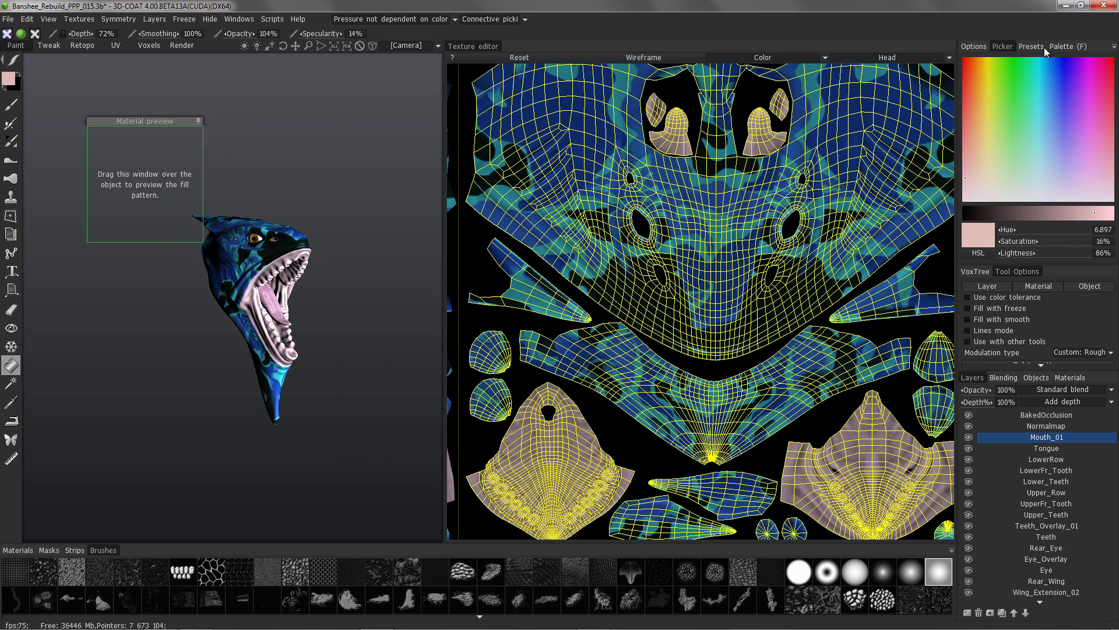
# Step: Switch the color picker to the Image picker and enlarge the creature reference around its open mouth
pyautogui.click(1114, 50)
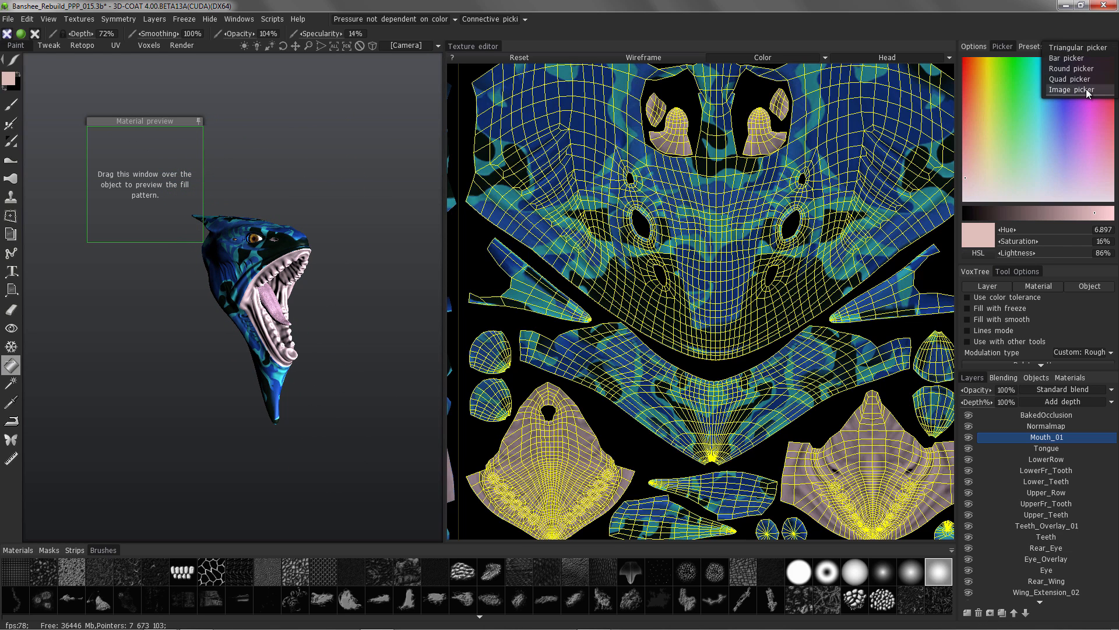
pyautogui.click(1089, 95)
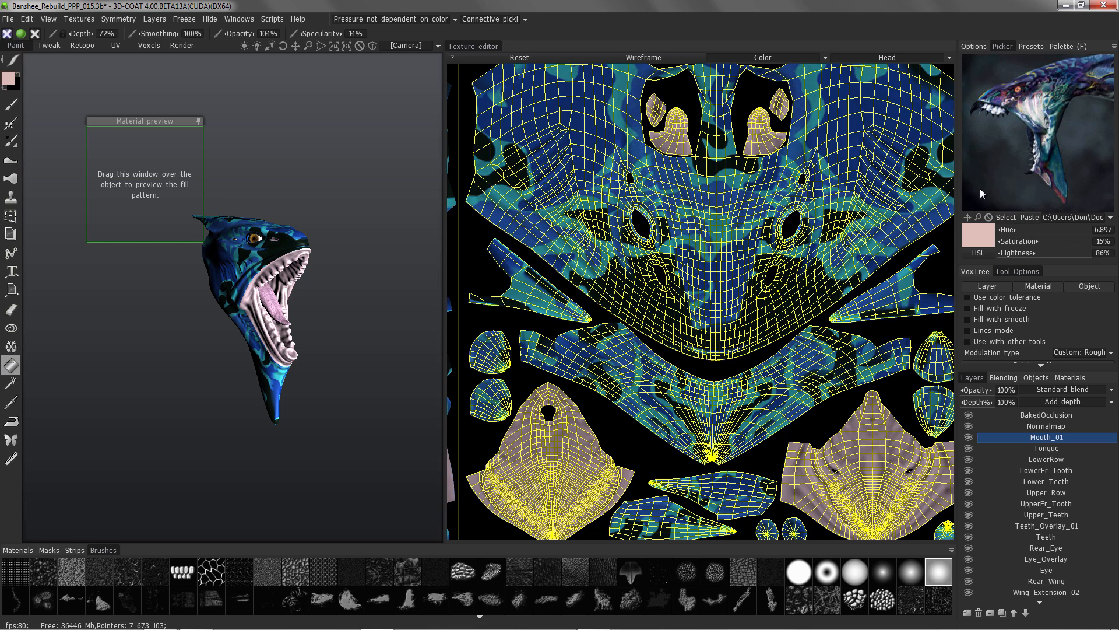
pyautogui.moveTo(975, 220); pyautogui.dragTo(996, 217)
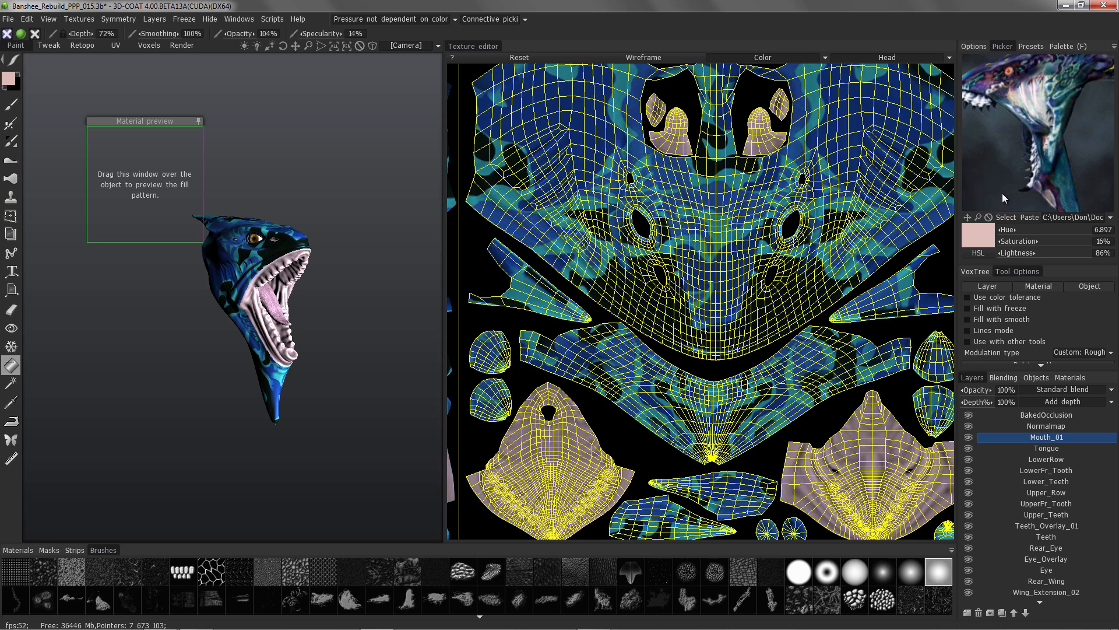
# Step: Change the paint color to a near-white pink with hue 348, saturation 3% and lightness 91%
pyautogui.moveTo(309, 209); pyautogui.dragTo(165, 126, button='right')
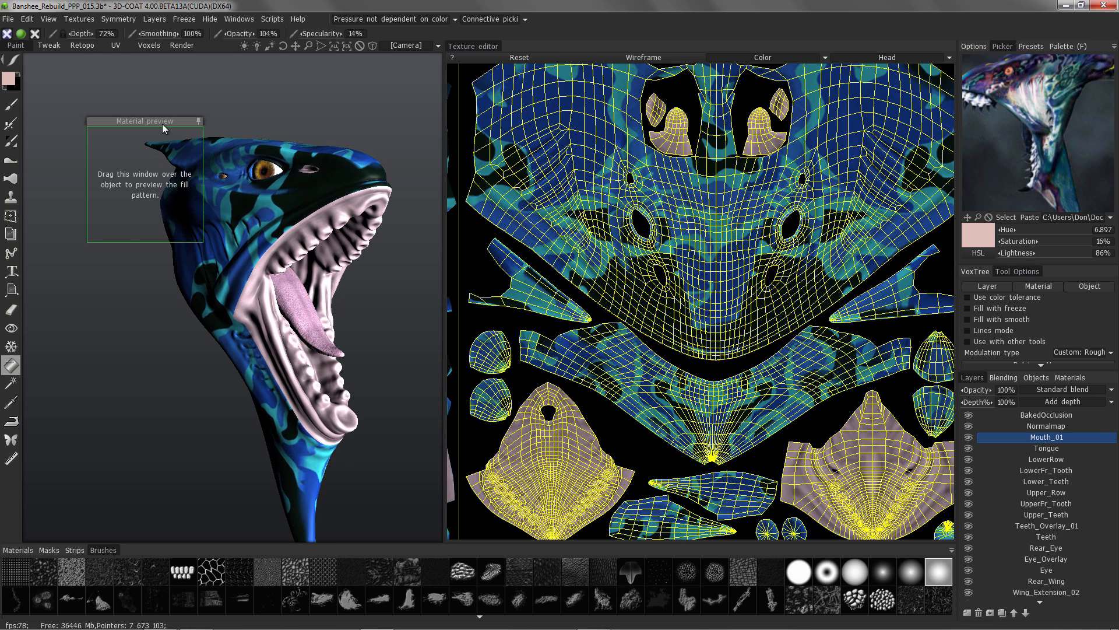
pyautogui.click(9, 79)
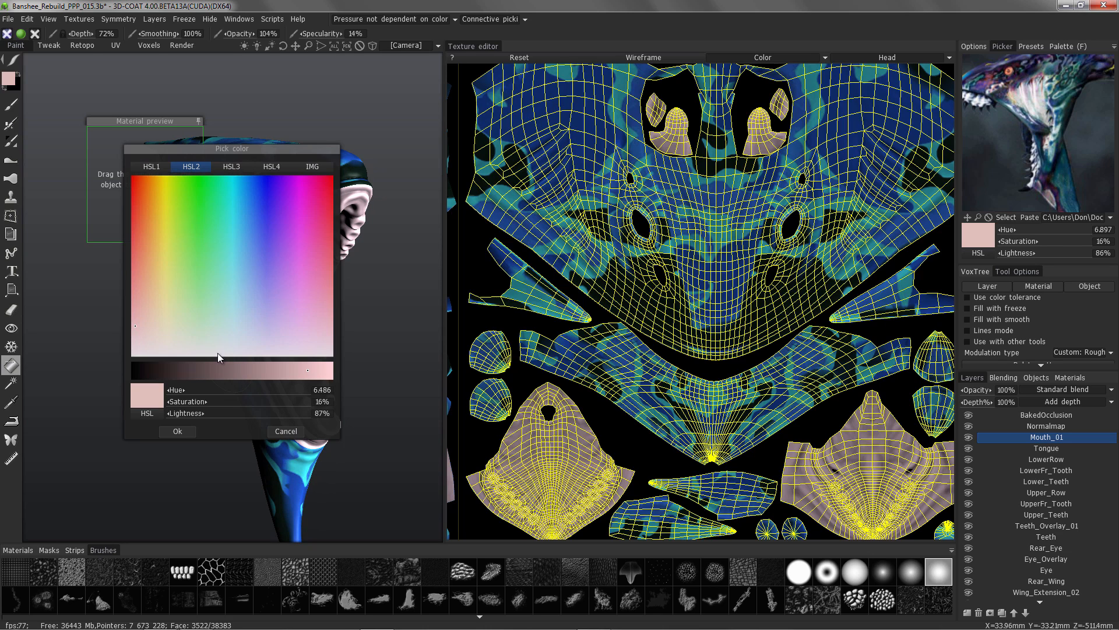
pyautogui.click(141, 348)
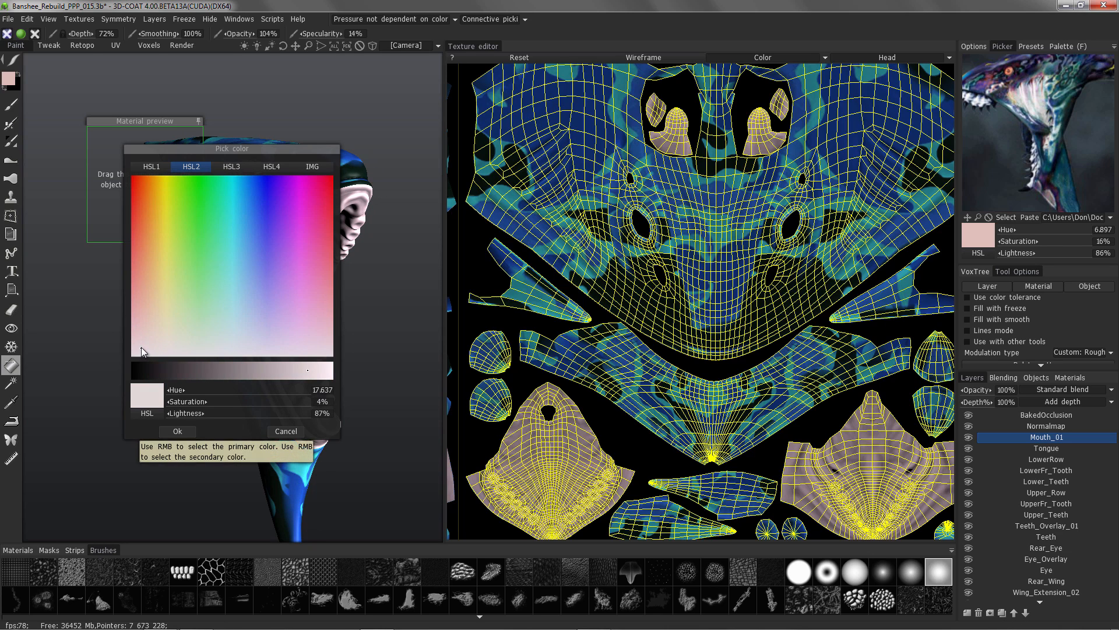
pyautogui.click(139, 344)
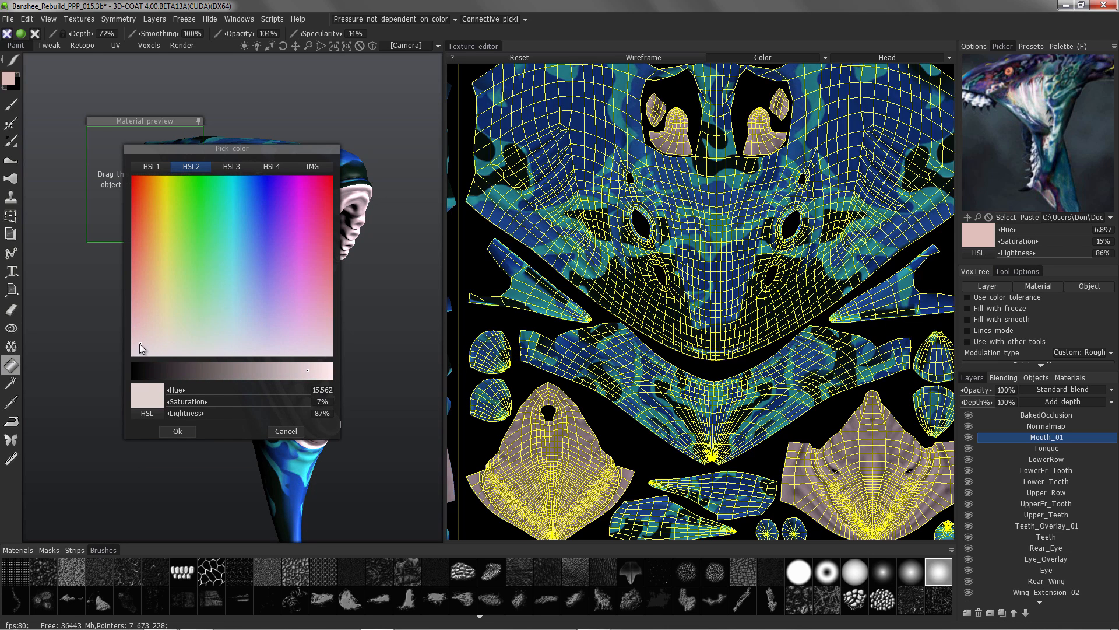
pyautogui.click(327, 349)
pyautogui.click(316, 371)
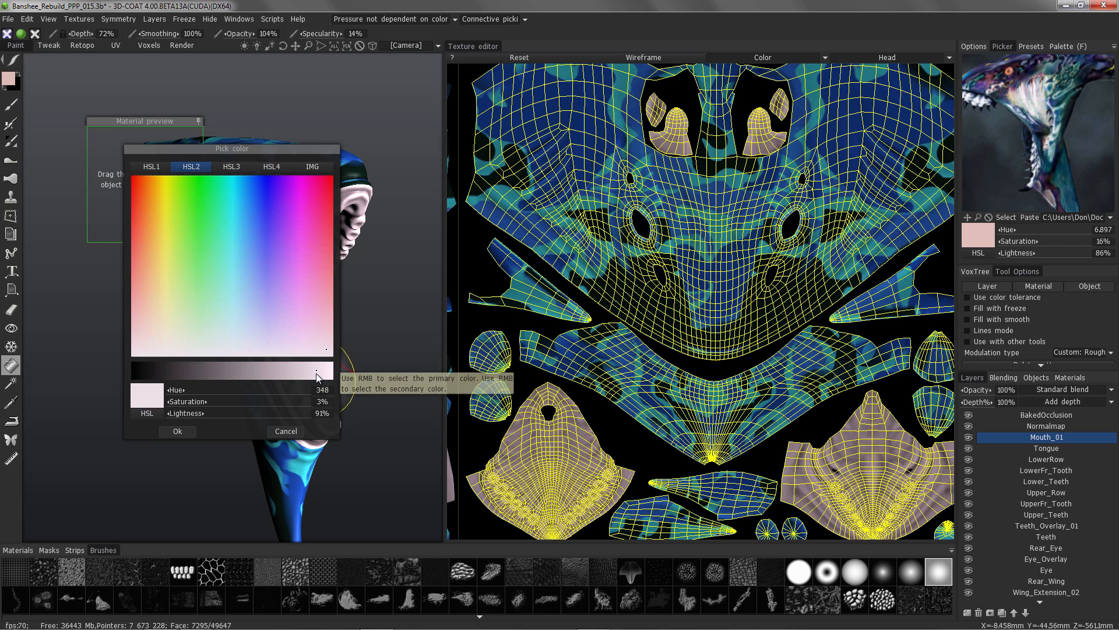
pyautogui.click(178, 431)
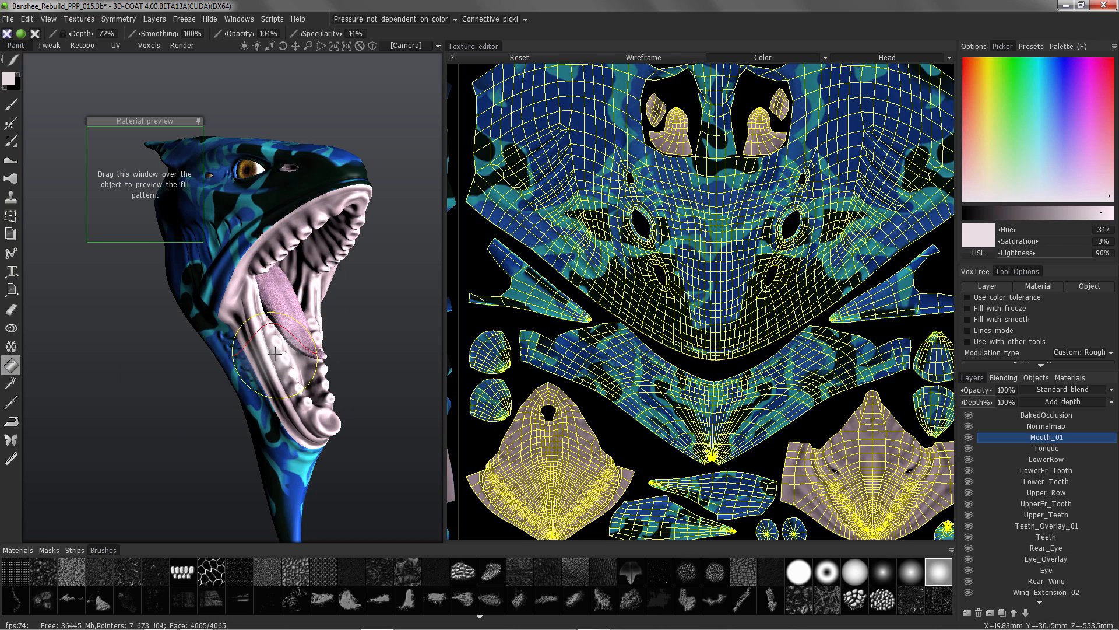
# Step: Activate the paint brush and set its pressure condition to less in cavity
pyautogui.keyDown('alt'); pyautogui.moveTo(274, 354); pyautogui.dragTo(252, 350); pyautogui.keyUp('alt')
pyautogui.click(12, 109)
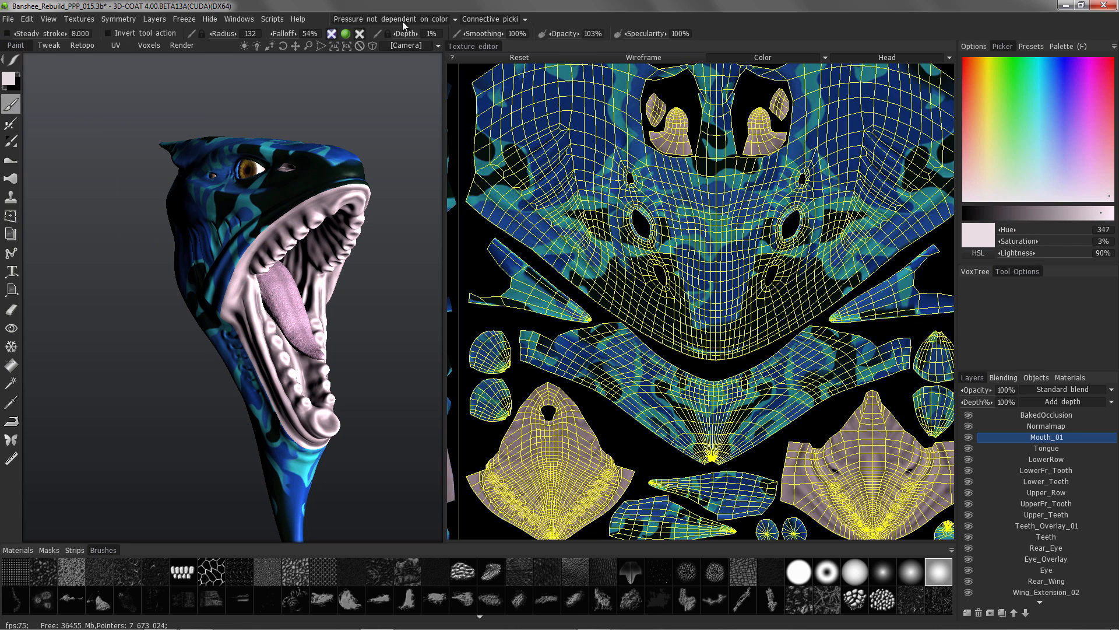
pyautogui.keyDown('alt'); pyautogui.moveTo(319, 55); pyautogui.dragTo(315, 74); pyautogui.keyUp('alt')
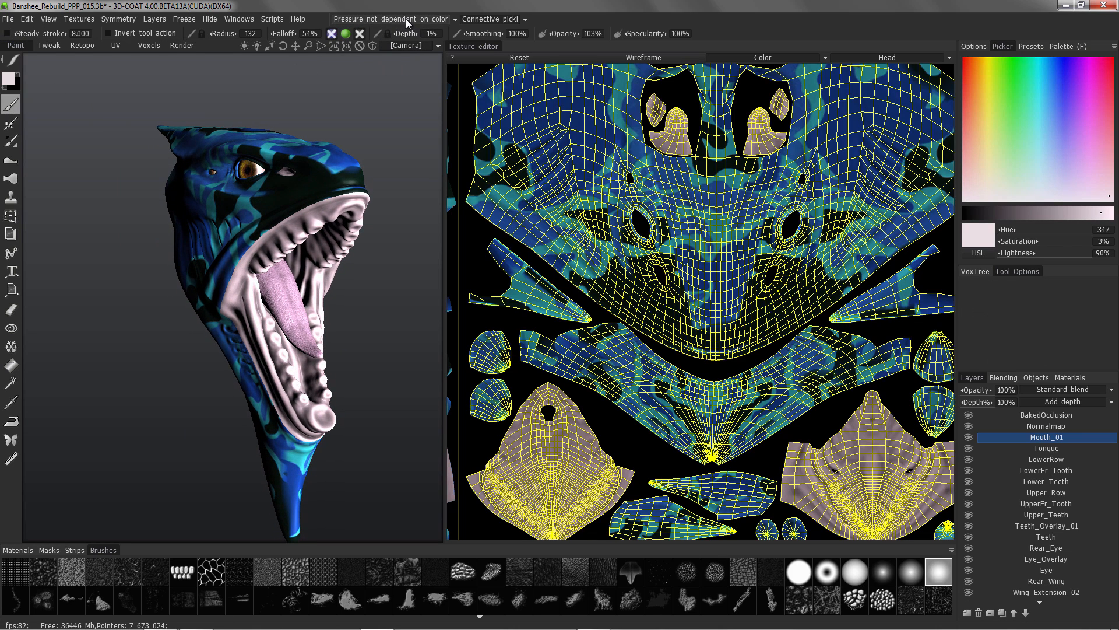
pyautogui.click(400, 21)
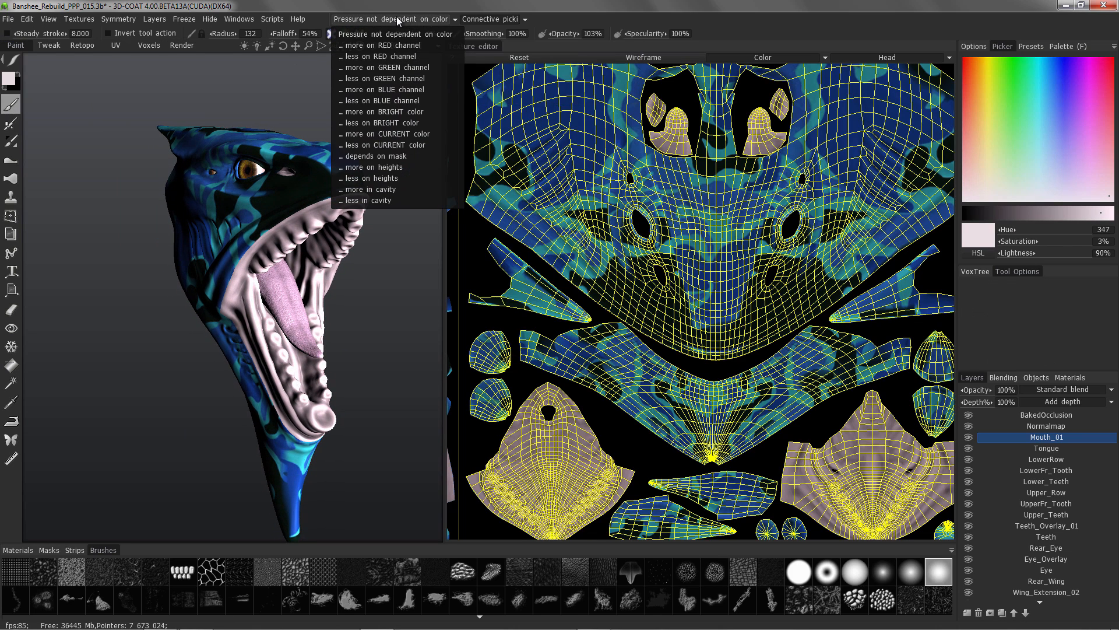
pyautogui.click(369, 200)
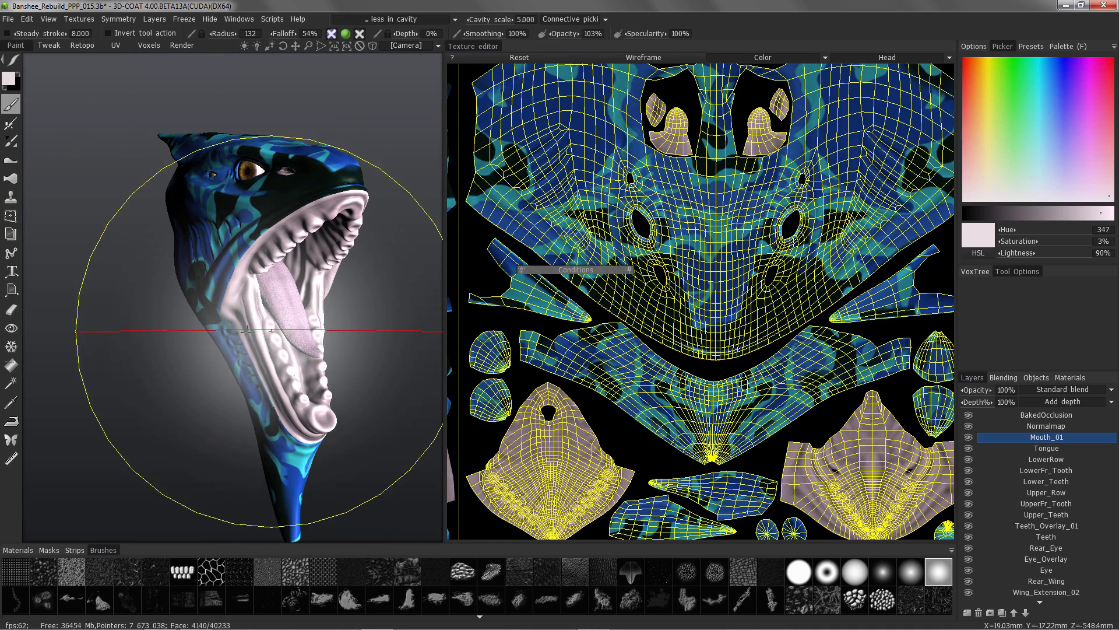
# Step: Reduce the brush radius to about 19 and hide the Tongue_Tongue material to expose the inner mouth
pyautogui.moveTo(252, 332); pyautogui.dragTo(175, 337, button='right')
pyautogui.moveTo(168, 337); pyautogui.dragTo(171, 318)
pyautogui.scroll(4, 251, 300)
pyautogui.moveTo(257, 303); pyautogui.dragTo(237, 282, button='right')
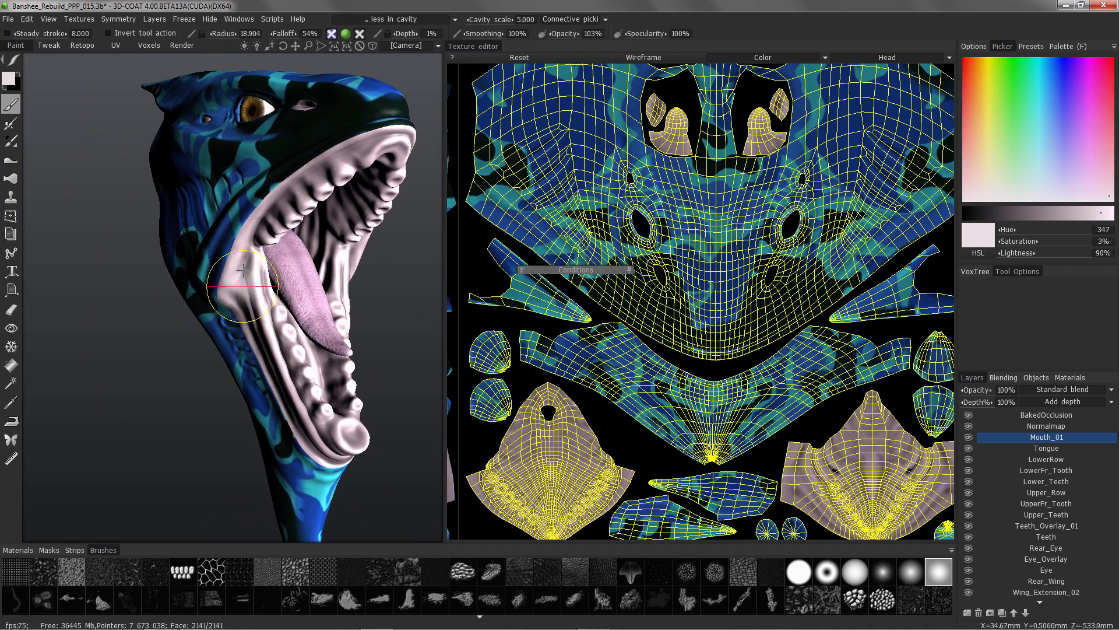
pyautogui.scroll(2, 300, 296)
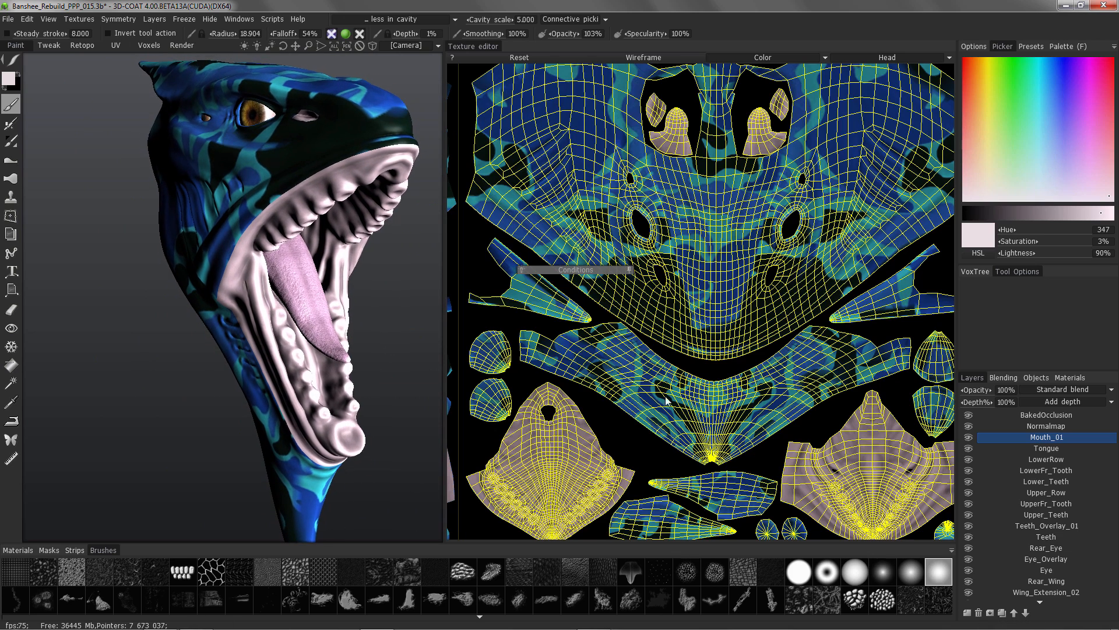
pyautogui.click(1070, 378)
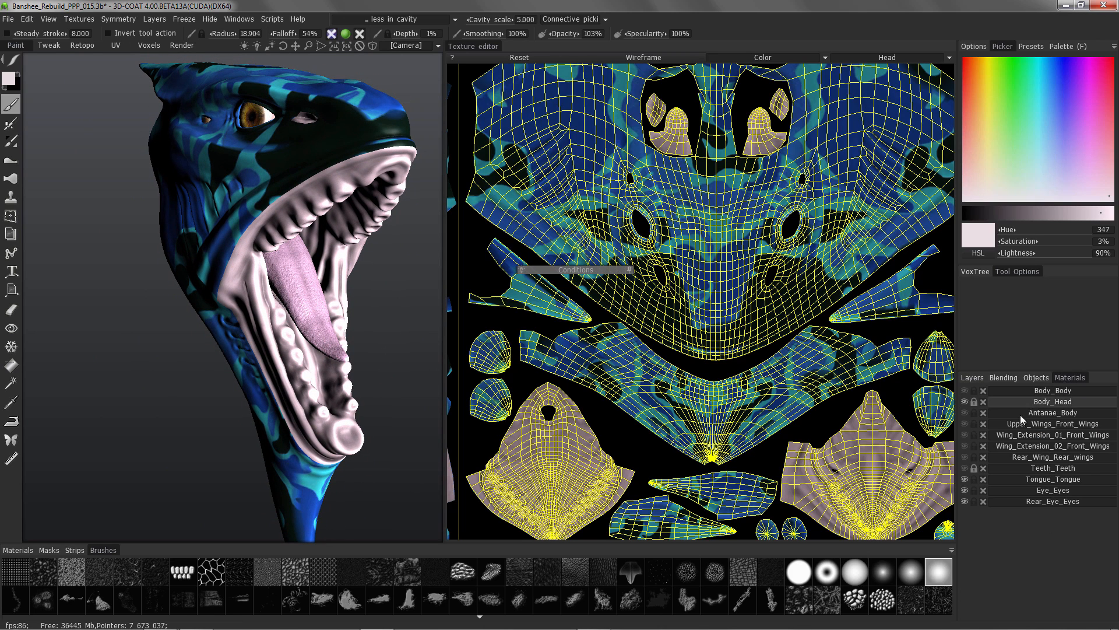
pyautogui.click(966, 481)
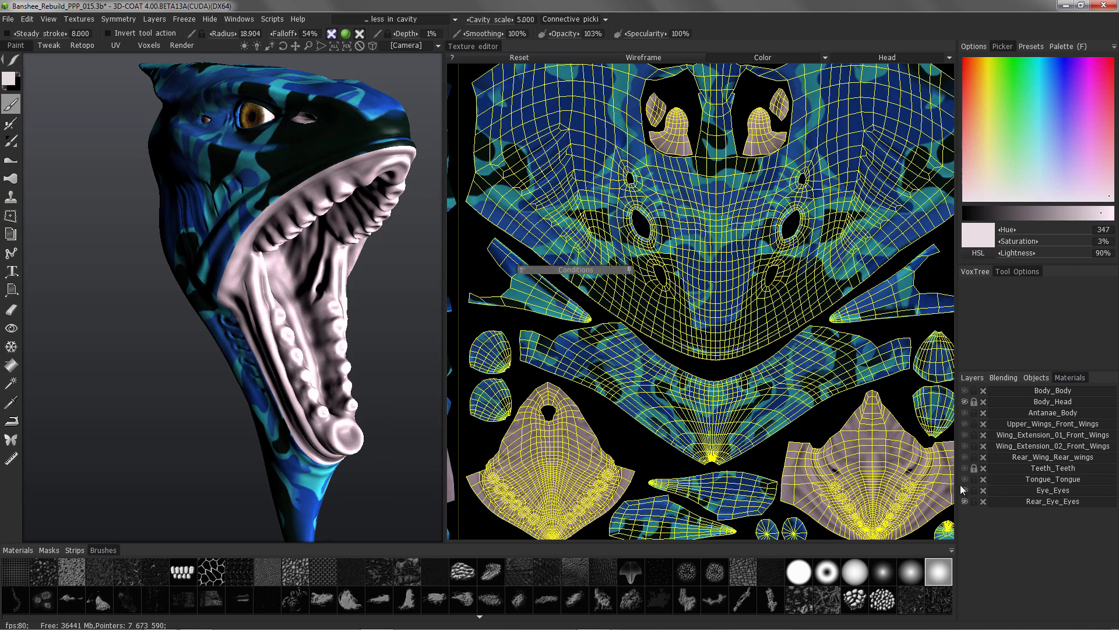
# Step: Set the brush to a radius of about 7.9, a cavity scale of 10 and an opacity of 68%
pyautogui.moveTo(178, 301); pyautogui.dragTo(145, 294)
pyautogui.moveTo(274, 267)
pyautogui.mouseDown(button='middle')
pyautogui.moveTo(221, 260)
pyautogui.moveTo(229, 315)
pyautogui.mouseUp(button='middle')
pyautogui.moveTo(189, 187); pyautogui.dragTo(173, 180, button='right')
pyautogui.moveTo(173, 180); pyautogui.dragTo(239, 369, button='middle')
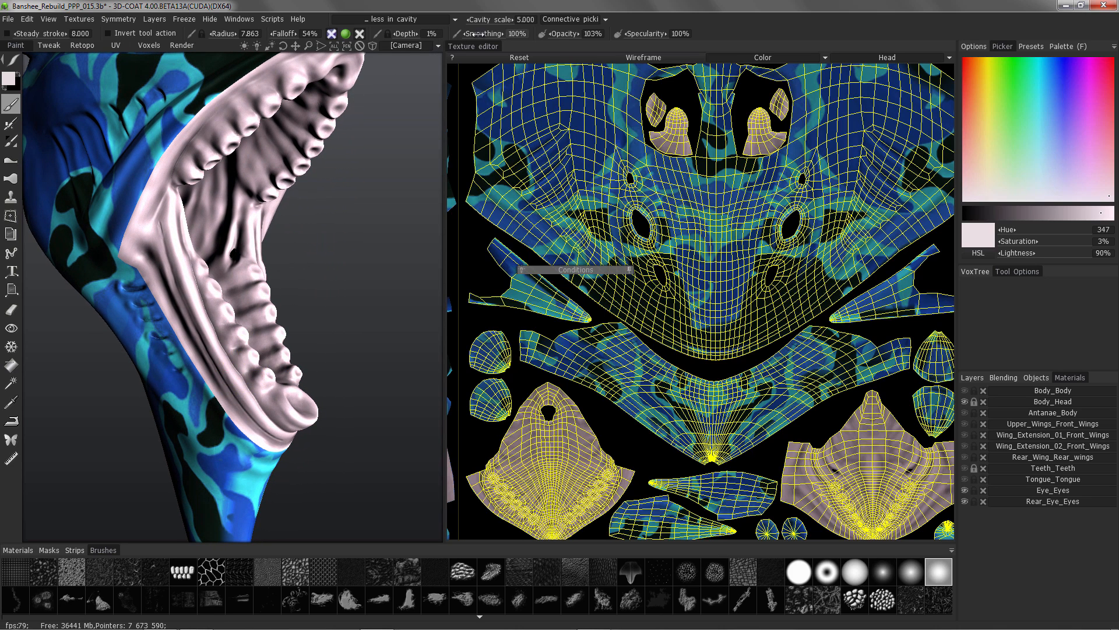
pyautogui.click(527, 22)
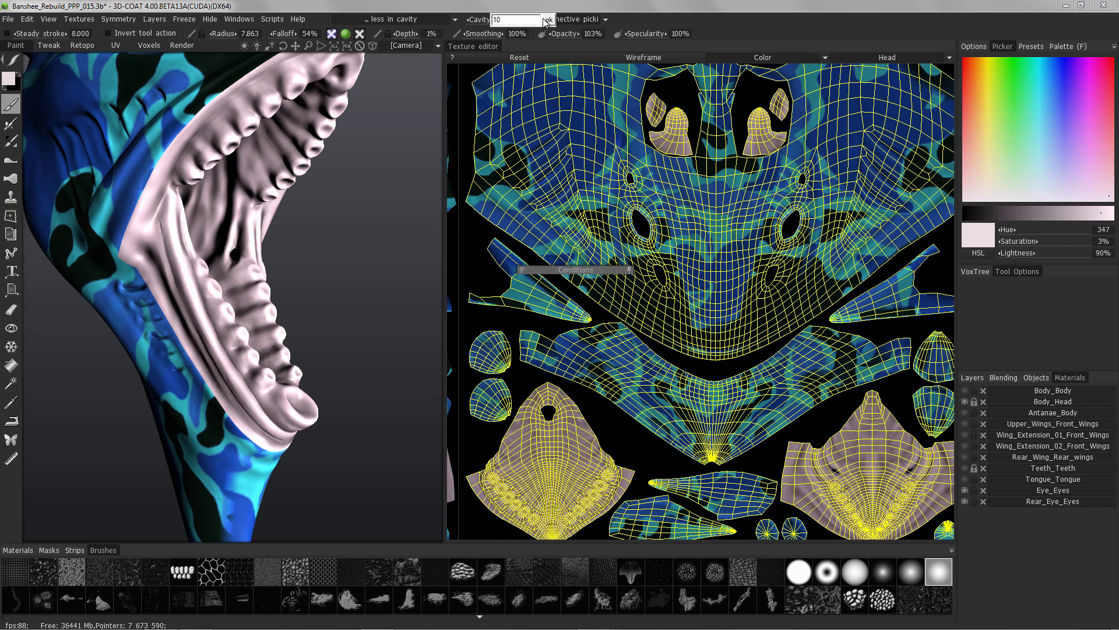
pyautogui.click(544, 23)
pyautogui.keyDown('alt'); pyautogui.moveTo(256, 279); pyautogui.dragTo(204, 264); pyautogui.keyUp('alt')
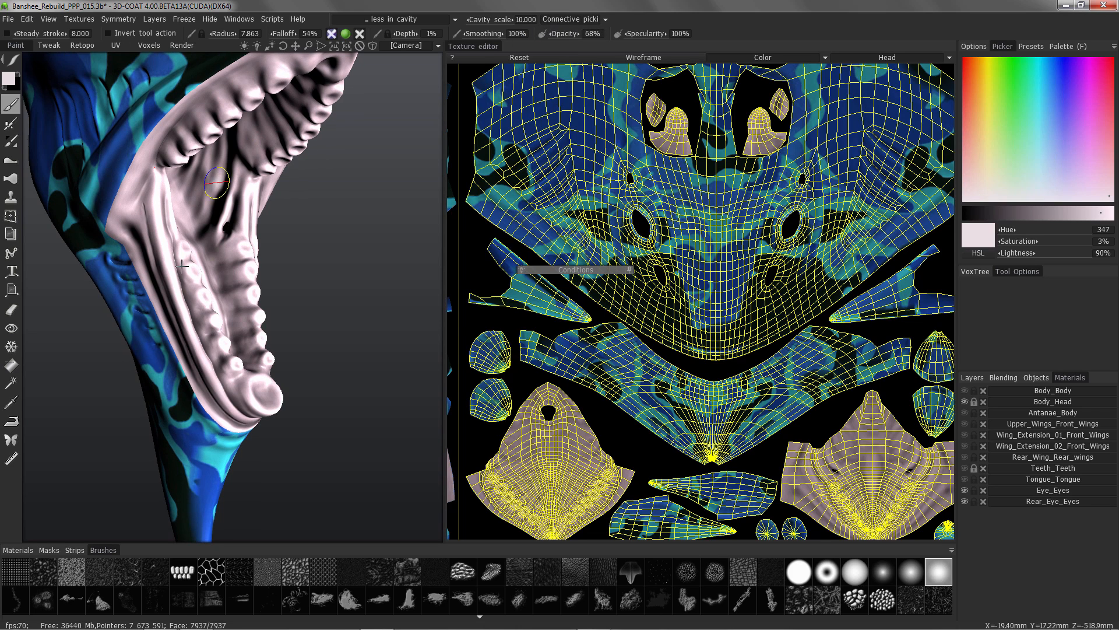
pyautogui.moveTo(183, 265)
pyautogui.keyDown('alt'); pyautogui.mouseDown()
pyautogui.moveTo(153, 233)
pyautogui.moveTo(166, 251)
pyautogui.moveTo(188, 251)
pyautogui.moveTo(148, 252)
pyautogui.moveTo(191, 275)
pyautogui.moveTo(177, 272)
pyautogui.mouseUp(); pyautogui.keyUp('alt')
# Step: Brighten the pale pink paint color to 95% lightness
pyautogui.moveTo(16, 62)
pyautogui.click(51, 66)
pyautogui.keyDown('alt'); pyautogui.moveTo(138, 453); pyautogui.dragTo(571, 231); pyautogui.keyUp('alt')
pyautogui.click(1108, 213)
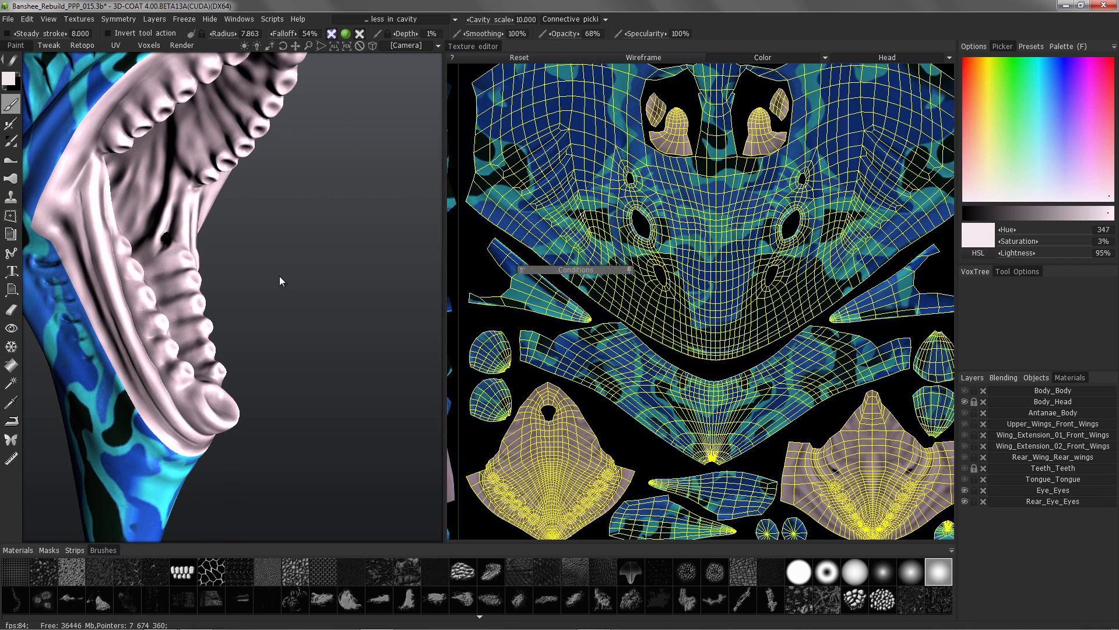
# Step: Switch the viewport to flat, unlit shading for painting the mouth interior
pyautogui.keyDown('alt'); pyautogui.moveTo(70, 265); pyautogui.dragTo(186, 247); pyautogui.keyUp('alt')
pyautogui.click(48, 19)
pyautogui.click(65, 51)
pyautogui.moveTo(204, 307)
pyautogui.keyDown('alt'); pyautogui.mouseDown()
pyautogui.moveTo(165, 223)
pyautogui.moveTo(256, 168)
pyautogui.mouseUp(); pyautogui.keyUp('alt')
pyautogui.moveTo(253, 172); pyautogui.dragTo(253, 163, button='right')
pyautogui.keyDown('alt'); pyautogui.moveTo(251, 169); pyautogui.dragTo(252, 145); pyautogui.keyUp('alt')
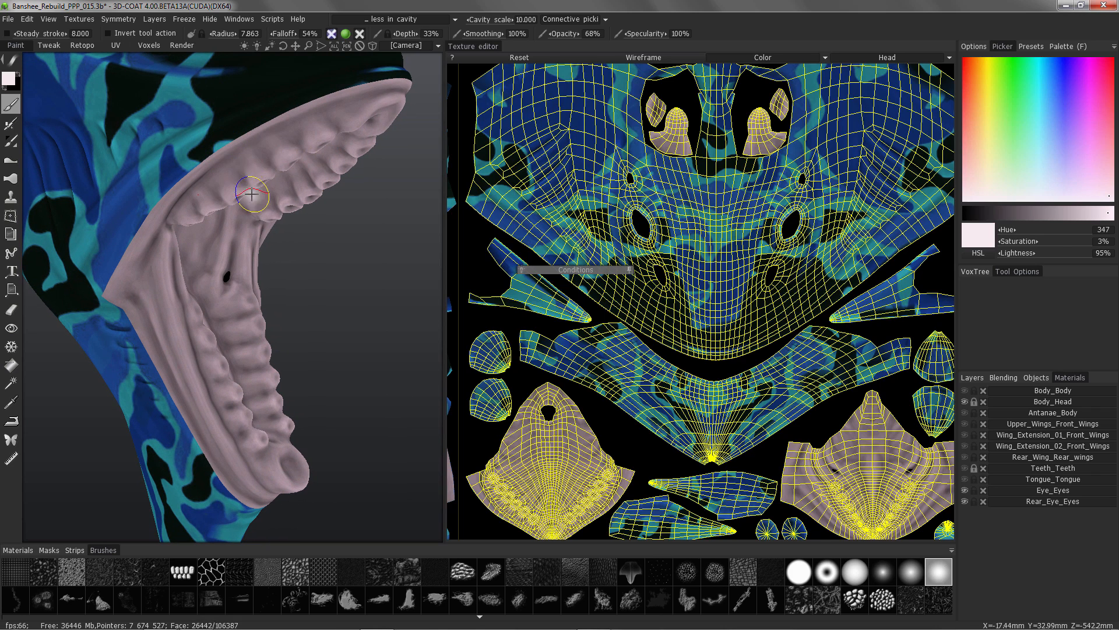
# Step: Add a new layer above Mouth_01 and name it Mouth Overlay
pyautogui.click(972, 378)
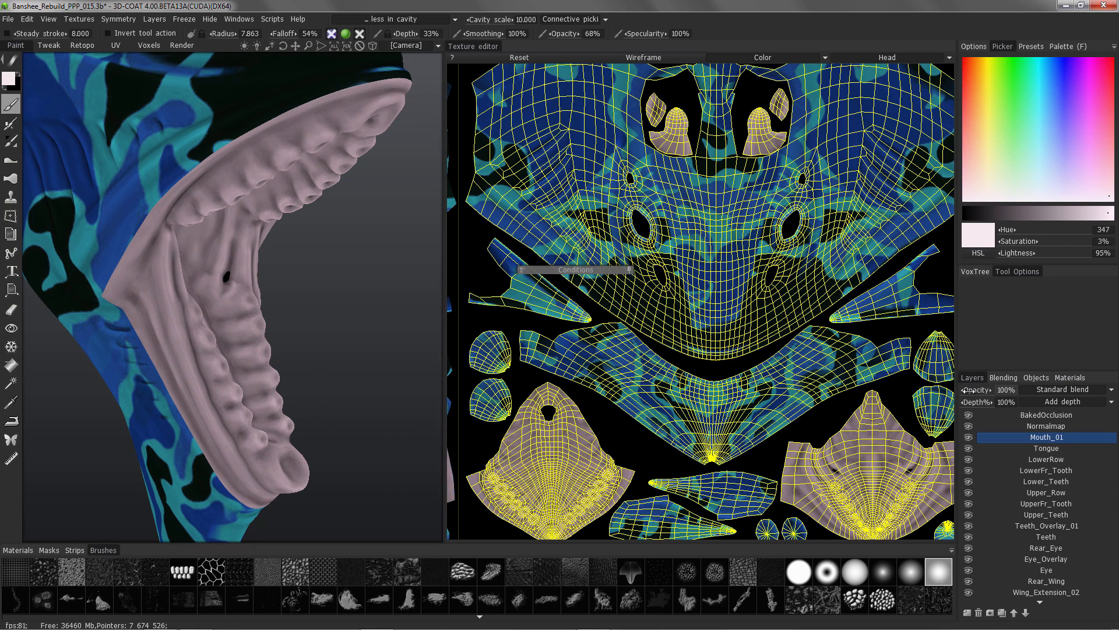
pyautogui.click(968, 613)
pyautogui.doubleClick(1044, 437)
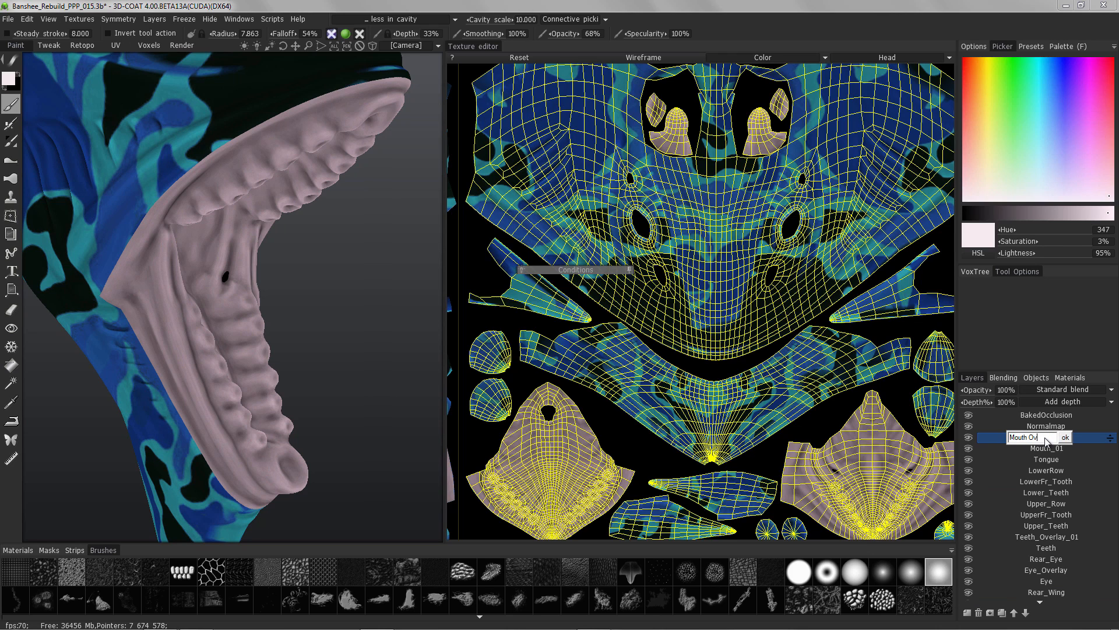
pyautogui.press('Return')
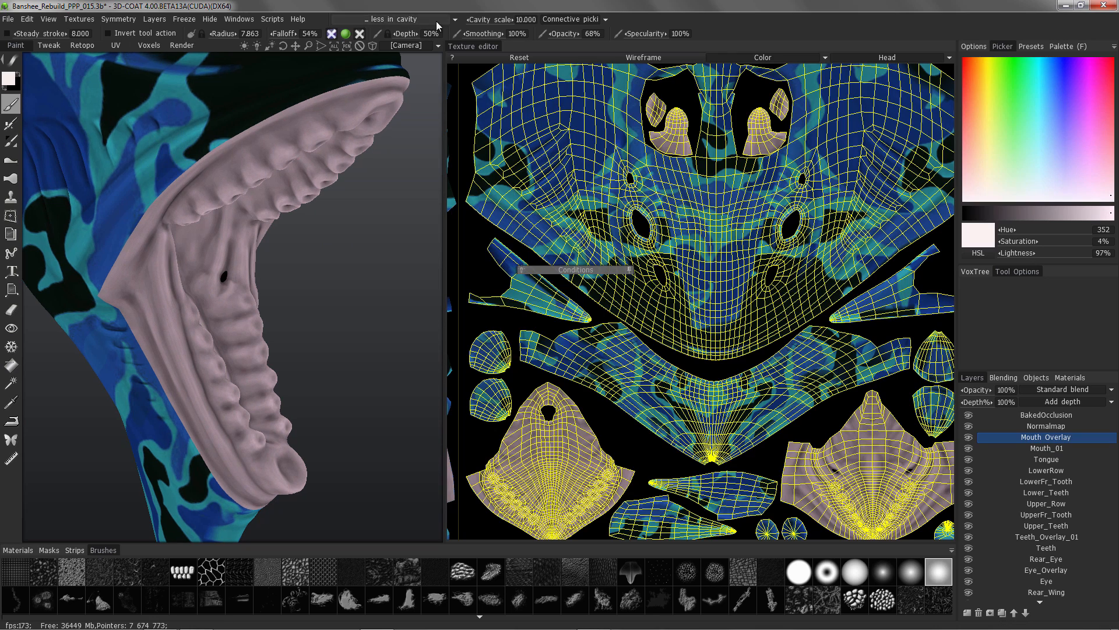
# Step: Raise the cavity scale to 15 for painting the inner mouth on the Mouth Overlay layer
pyautogui.click(528, 19)
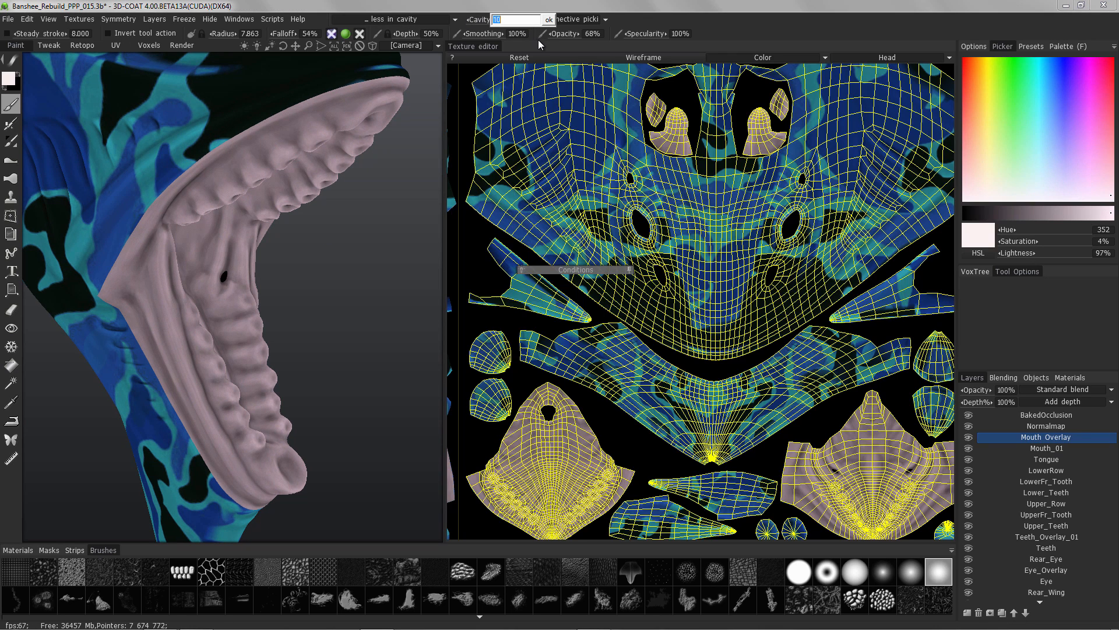
pyautogui.write('15')
pyautogui.click(548, 21)
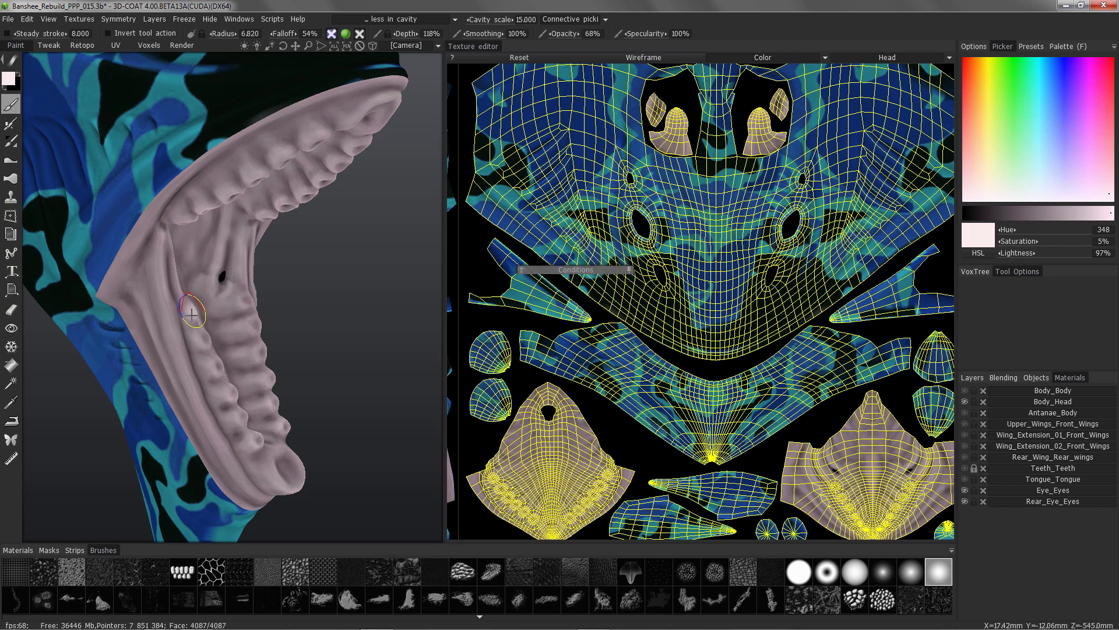
pyautogui.moveTo(193, 311)
pyautogui.keyDown('alt'); pyautogui.mouseDown()
pyautogui.moveTo(168, 325)
pyautogui.moveTo(173, 186)
pyautogui.moveTo(198, 109)
pyautogui.moveTo(187, 220)
pyautogui.mouseUp(); pyautogui.keyUp('alt')
pyautogui.moveTo(244, 272)
pyautogui.keyDown('alt'); pyautogui.mouseDown()
pyautogui.moveTo(176, 227)
pyautogui.moveTo(201, 157)
pyautogui.moveTo(193, 190)
pyautogui.mouseUp(); pyautogui.keyUp('alt')
# Step: Swap black in as the active color, select the Mouth_01 layer and activate the Fill tool
pyautogui.click(18, 74)
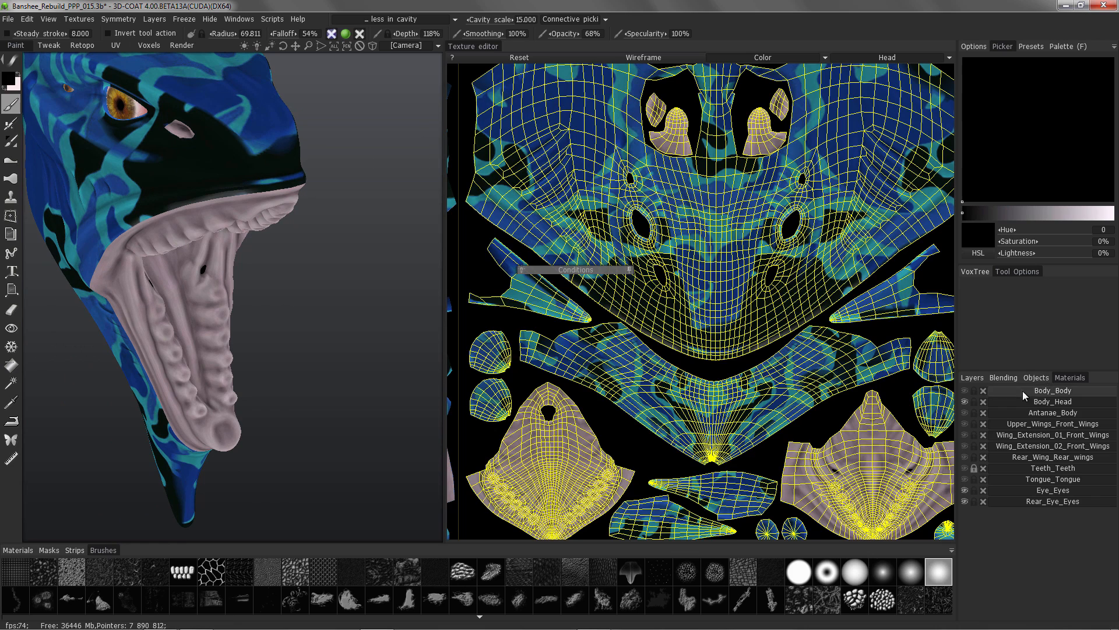
pyautogui.click(973, 377)
pyautogui.click(1025, 449)
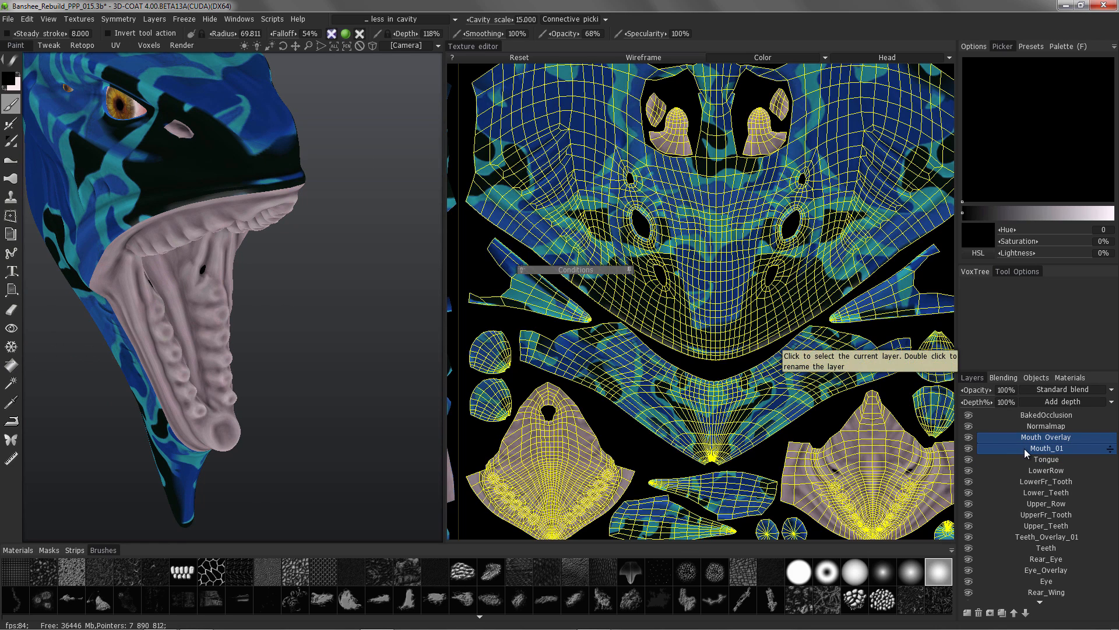
pyautogui.click(1027, 449)
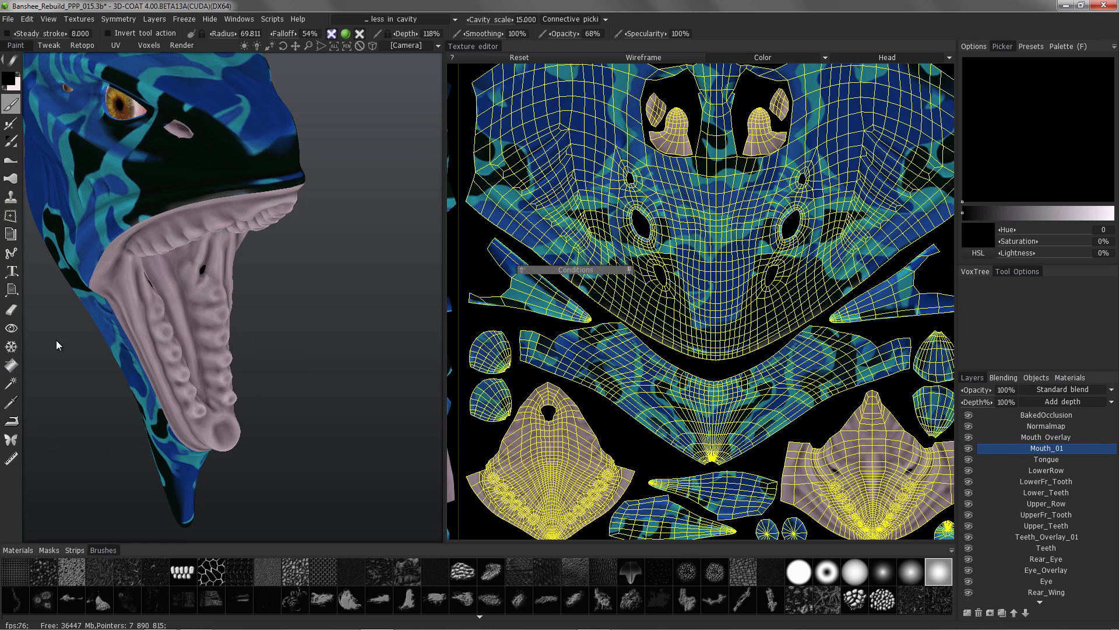
pyautogui.click(11, 367)
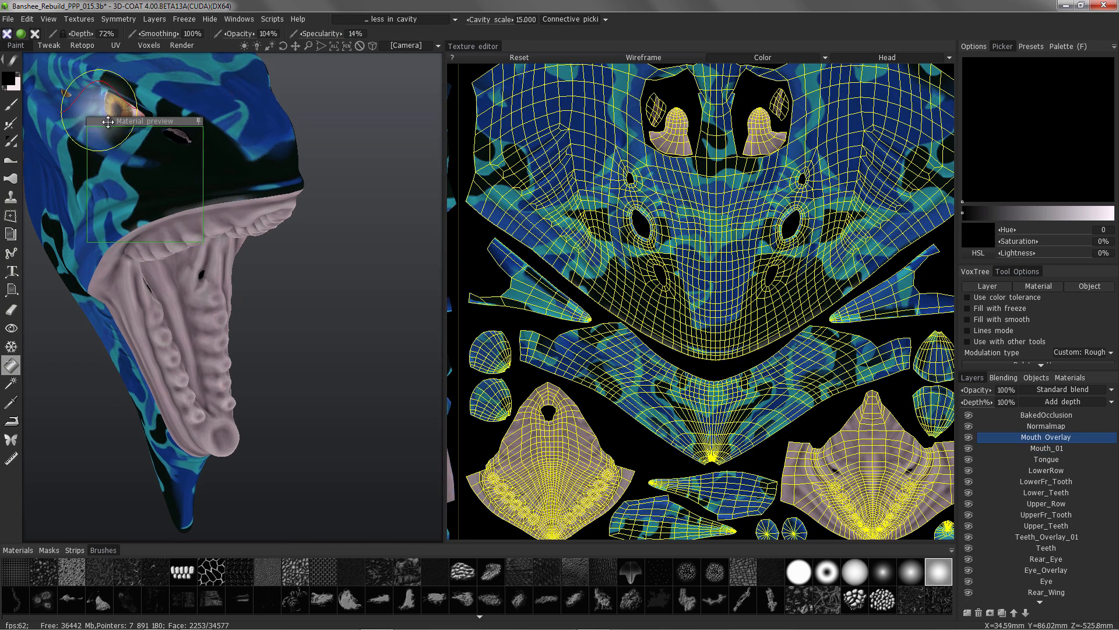
# Step: Set the fill condition to pressure not dependent on color and fill the nostril islands with black on Mouth_01
pyautogui.keyDown('alt'); pyautogui.moveTo(108, 122); pyautogui.dragTo(178, 188); pyautogui.keyUp('alt')
pyautogui.keyDown('alt'); pyautogui.moveTo(436, 142); pyautogui.dragTo(97, 63); pyautogui.keyUp('alt')
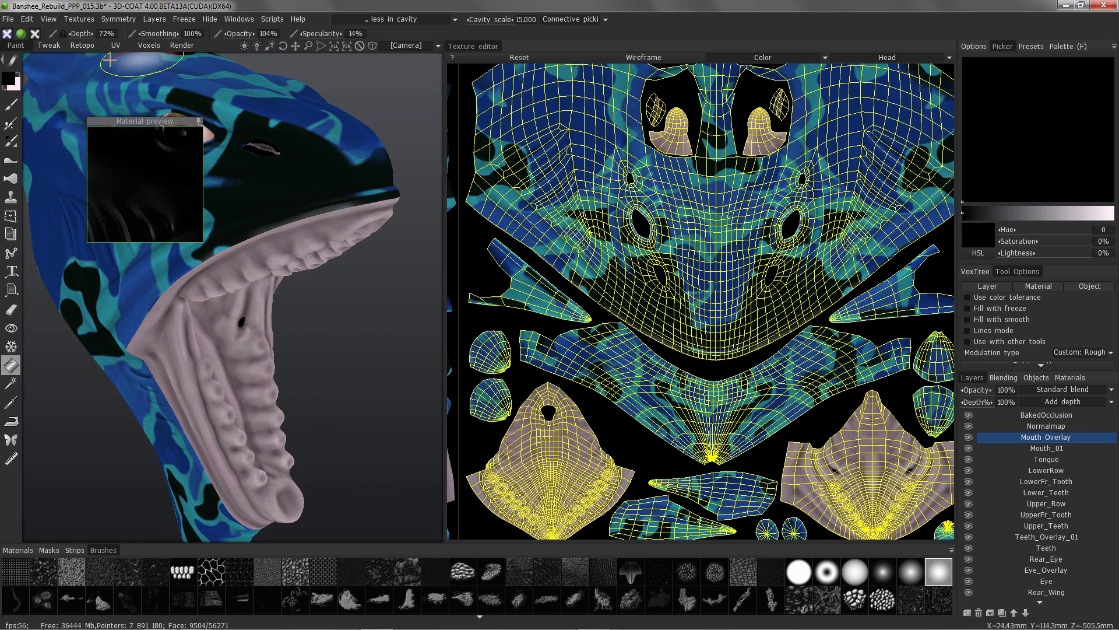
pyautogui.click(391, 21)
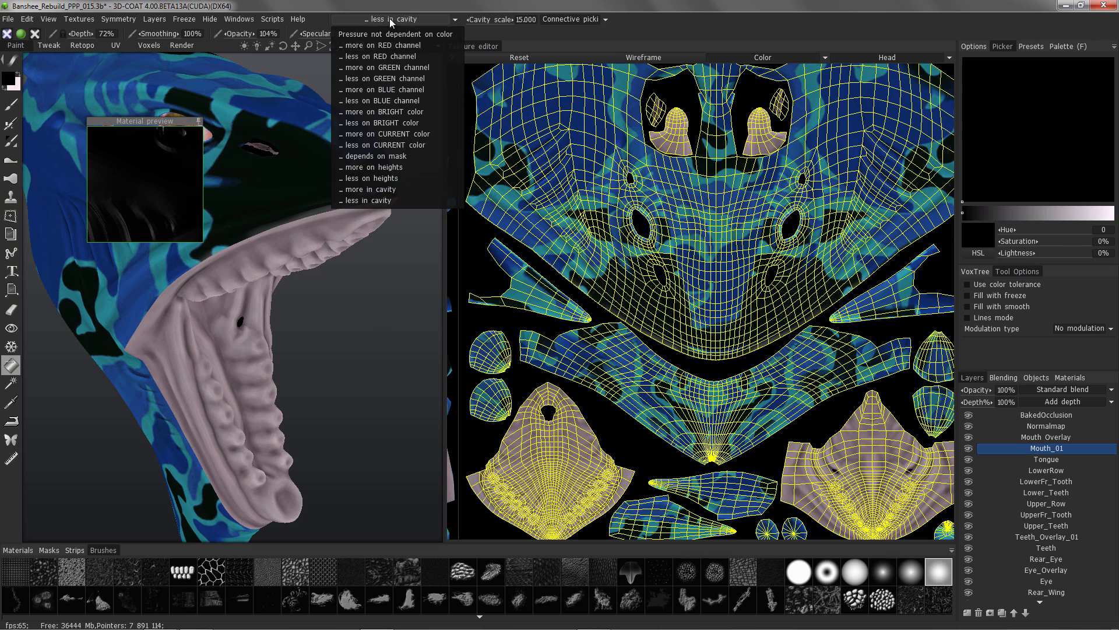
pyautogui.click(390, 27)
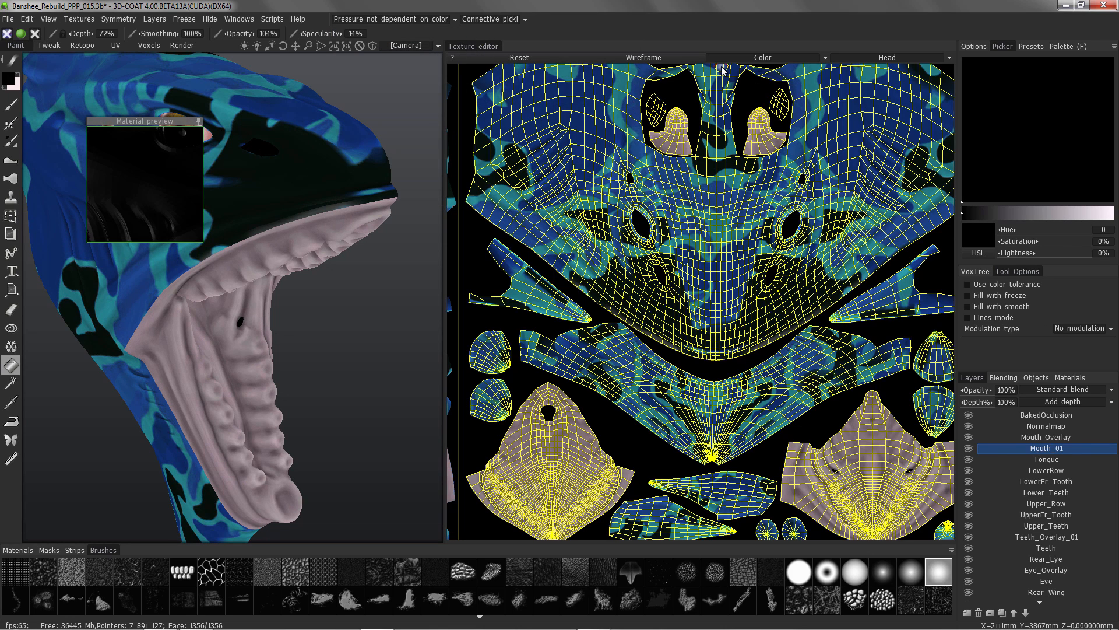
pyautogui.moveTo(34, 151)
pyautogui.keyDown('alt'); pyautogui.mouseDown()
pyautogui.moveTo(93, 140)
pyautogui.moveTo(131, 166)
pyautogui.moveTo(117, 129)
pyautogui.moveTo(54, 75)
pyautogui.mouseUp(); pyautogui.keyUp('alt')
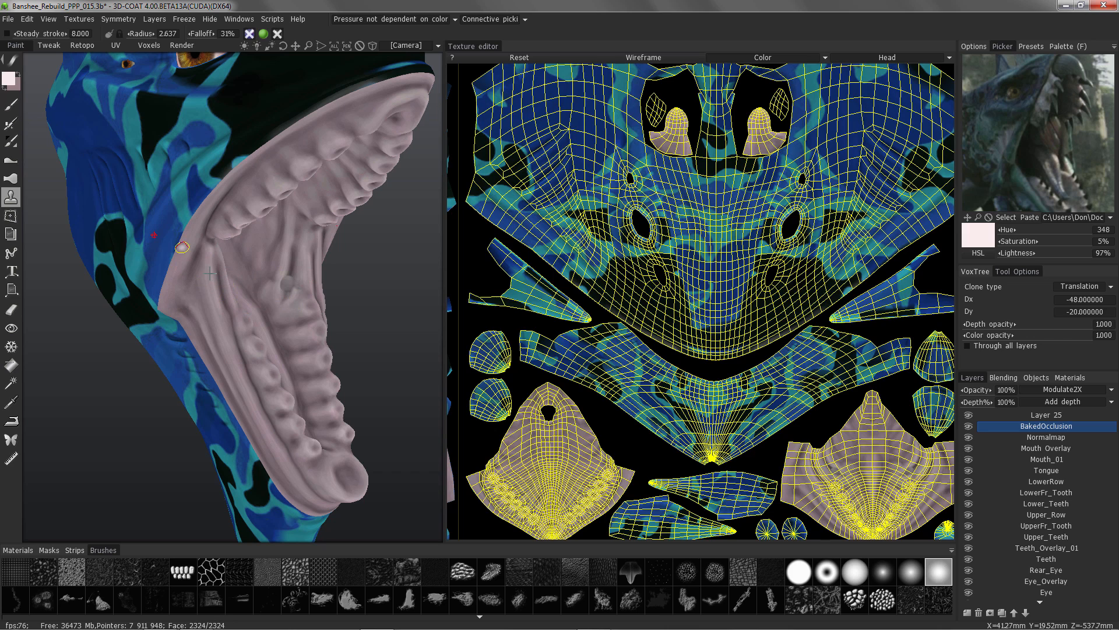
# Step: Clone clean texture over the black spot at the back of the throat on BakedOcclusion, and activate the color-adjustment brush in Saturate mode
pyautogui.keyDown('alt'); pyautogui.moveTo(210, 273); pyautogui.dragTo(282, 266); pyautogui.keyUp('alt')
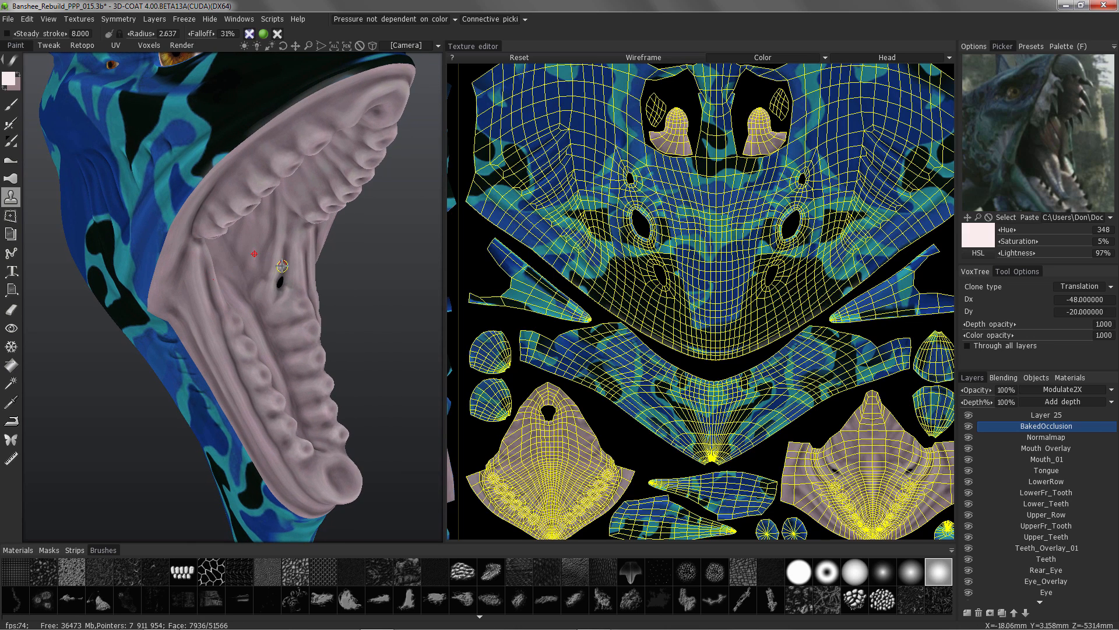
pyautogui.keyDown('ctrl'); pyautogui.click(284, 264); pyautogui.keyUp('ctrl')
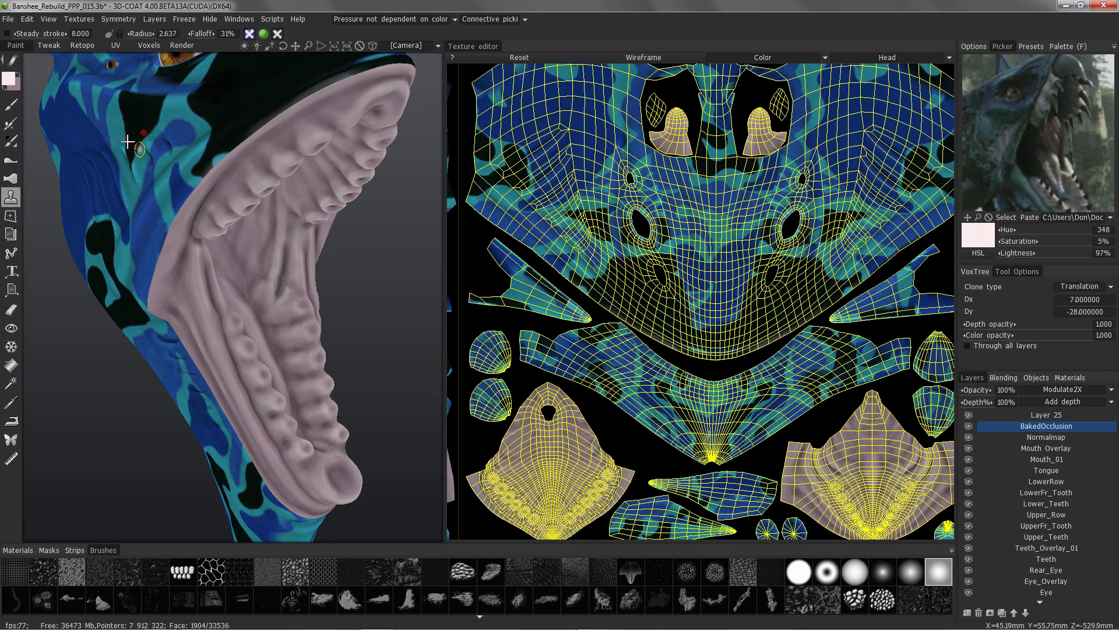
pyautogui.click(11, 141)
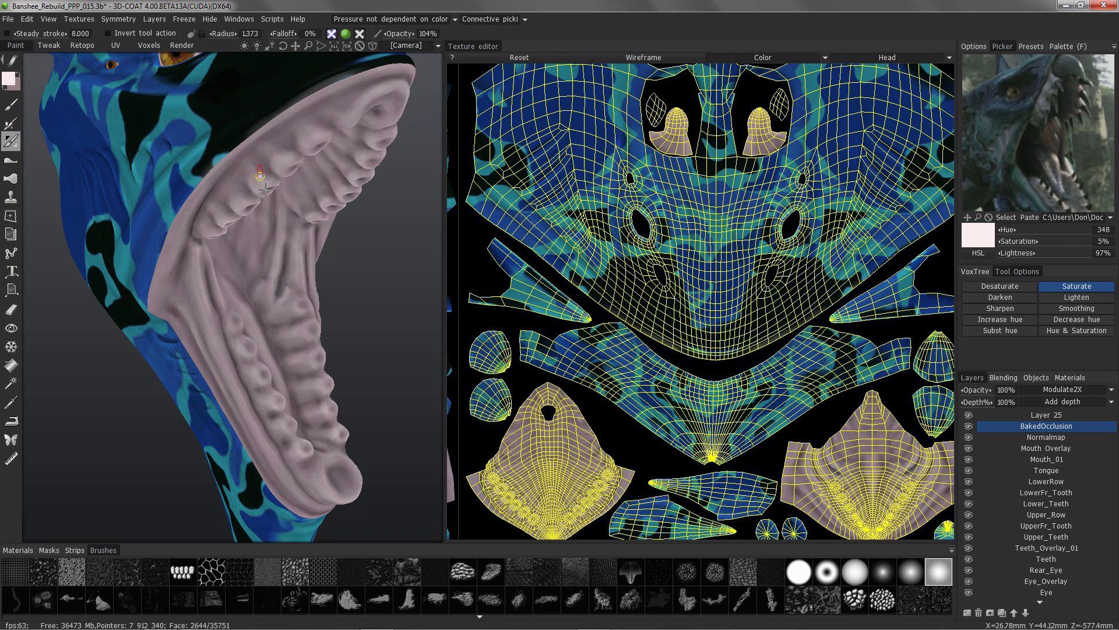
# Step: Switch the color-adjustment brush to Smoothing and soften the cloned area at the back of the throat on BakedOcclusion
pyautogui.click(1077, 308)
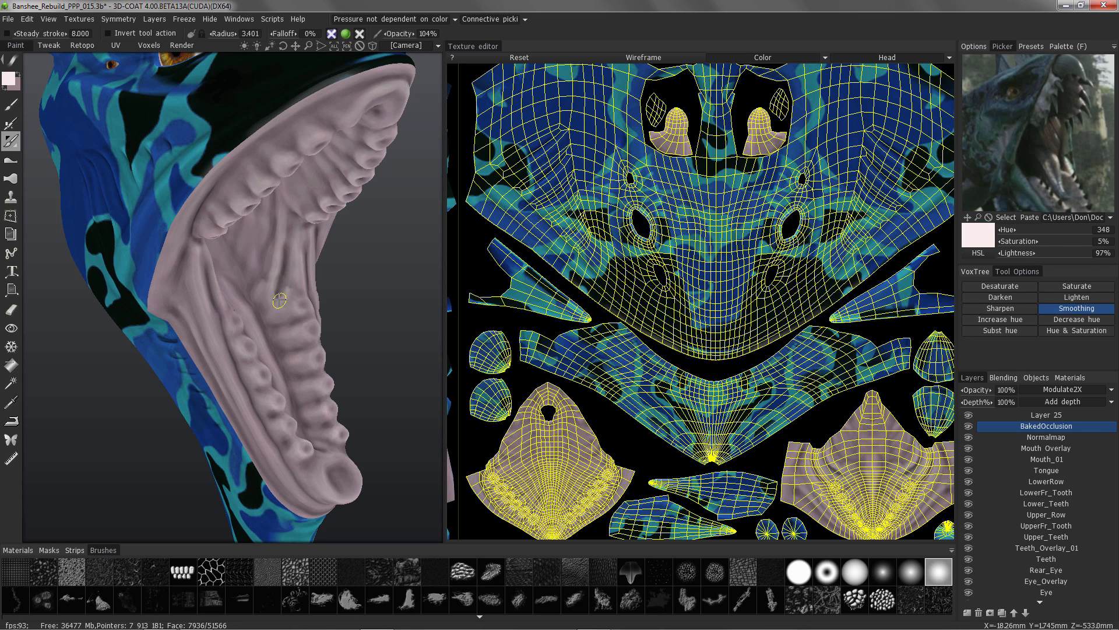
pyautogui.keyDown('alt'); pyautogui.moveTo(288, 286); pyautogui.dragTo(35, 100); pyautogui.keyUp('alt')
pyautogui.keyDown('alt'); pyautogui.moveTo(35, 100); pyautogui.dragTo(57, 100, button='middle'); pyautogui.keyUp('alt')
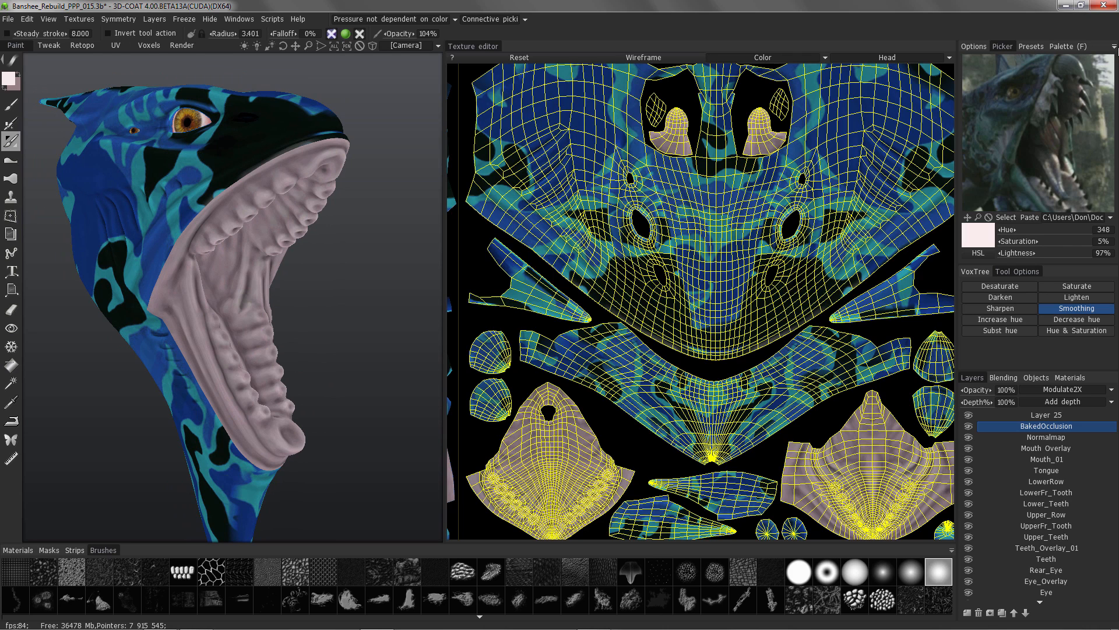
# Step: Load Mari_Avatar_Screengrab_Banshee_400.jpg as the color-picking reference and frame the creature's open-mouthed head
pyautogui.click(1069, 218)
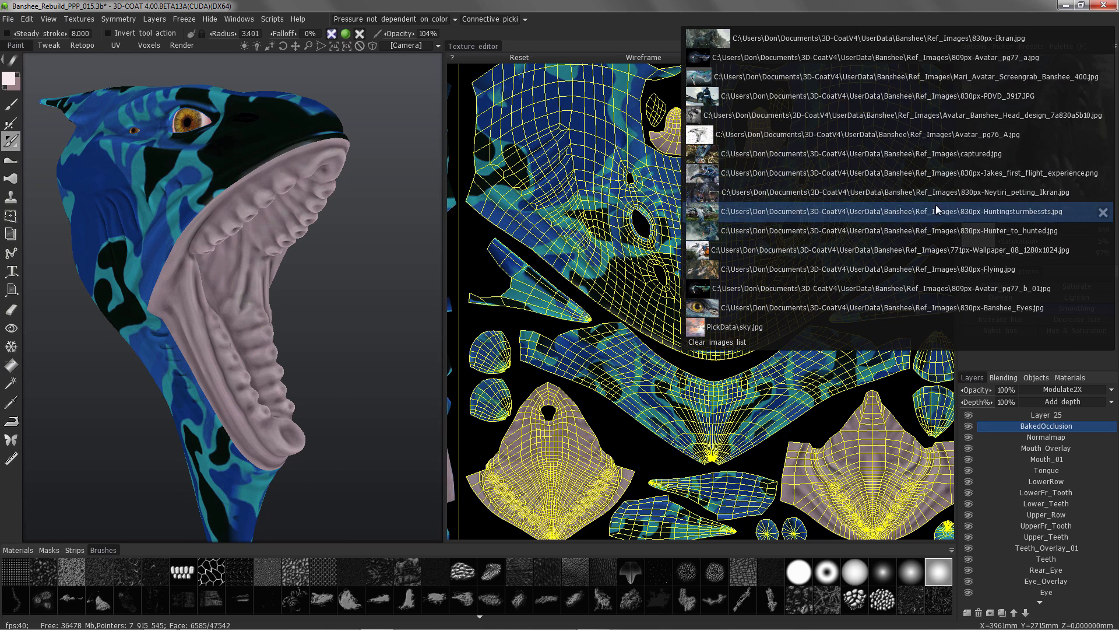
pyautogui.click(752, 76)
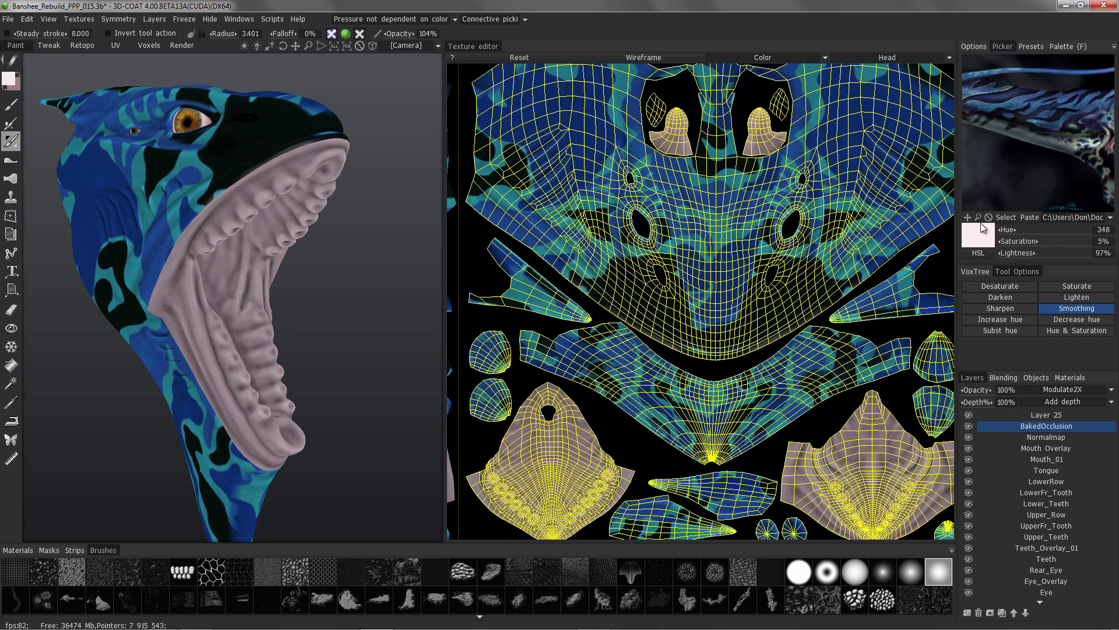
pyautogui.moveTo(983, 174); pyautogui.dragTo(1117, 170, button='middle')
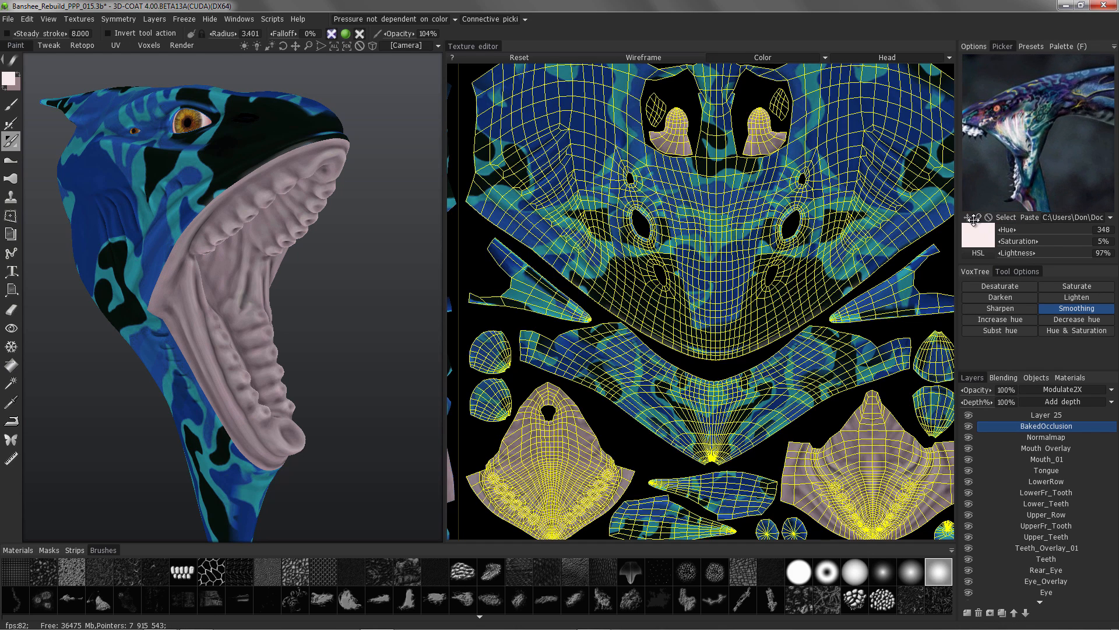
pyautogui.moveTo(970, 217); pyautogui.dragTo(968, 217)
# Step: Hide Layer 25 and merge the Mouth Overlay layer down into Mouth_01
pyautogui.click(968, 415)
pyautogui.click(1047, 447)
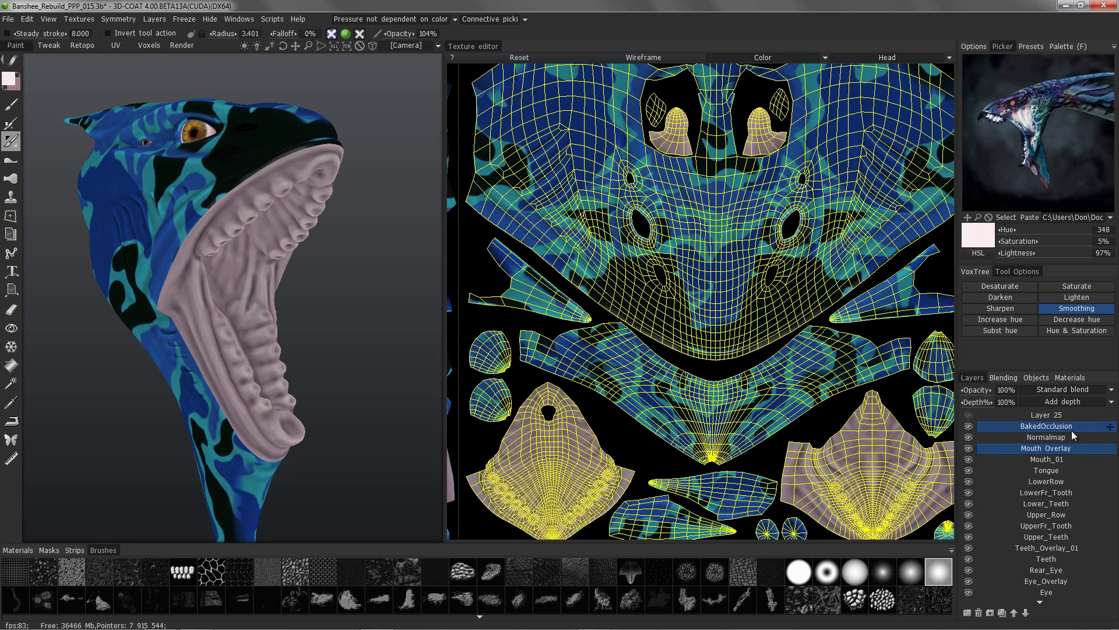
pyautogui.rightClick(1055, 449)
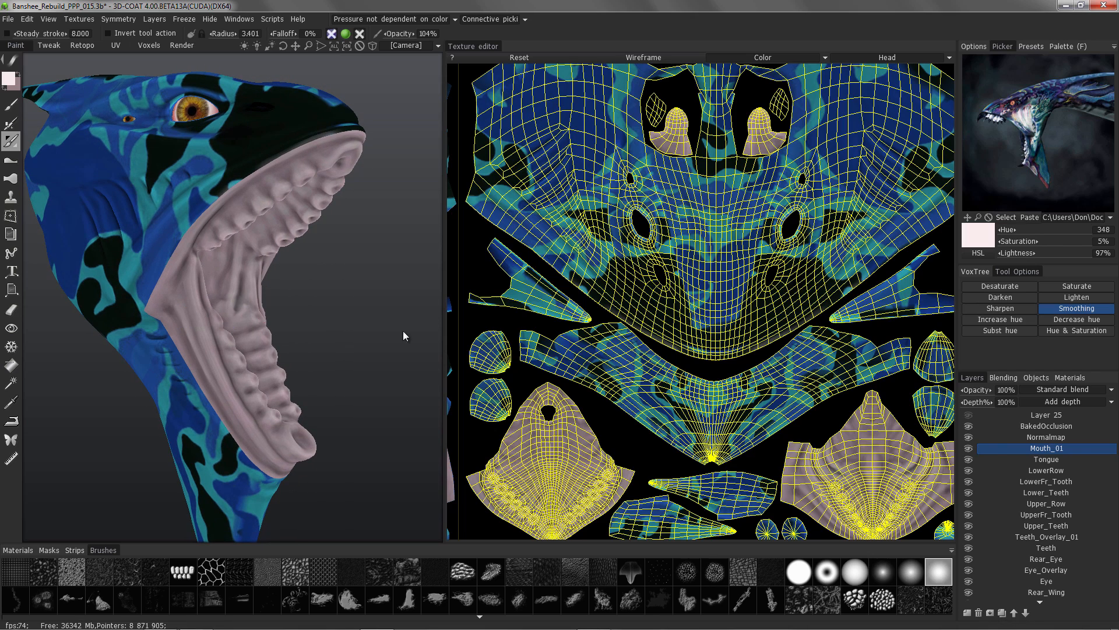
# Step: Add a new layer above Mouth_01 and name it Mouth_Mask
pyautogui.click(968, 614)
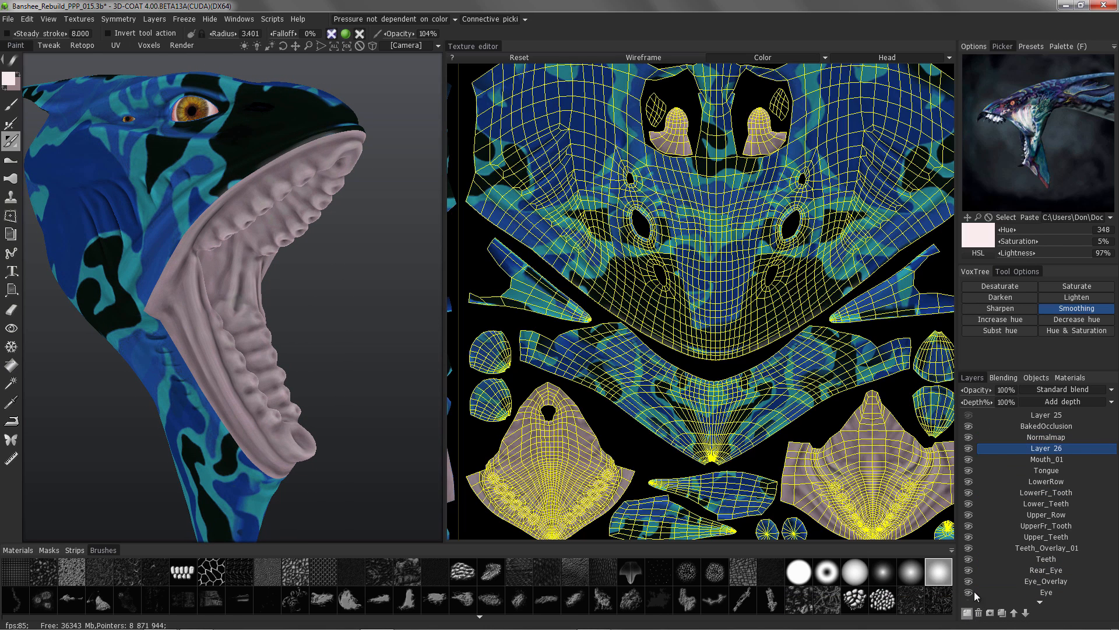
pyautogui.doubleClick(1043, 449)
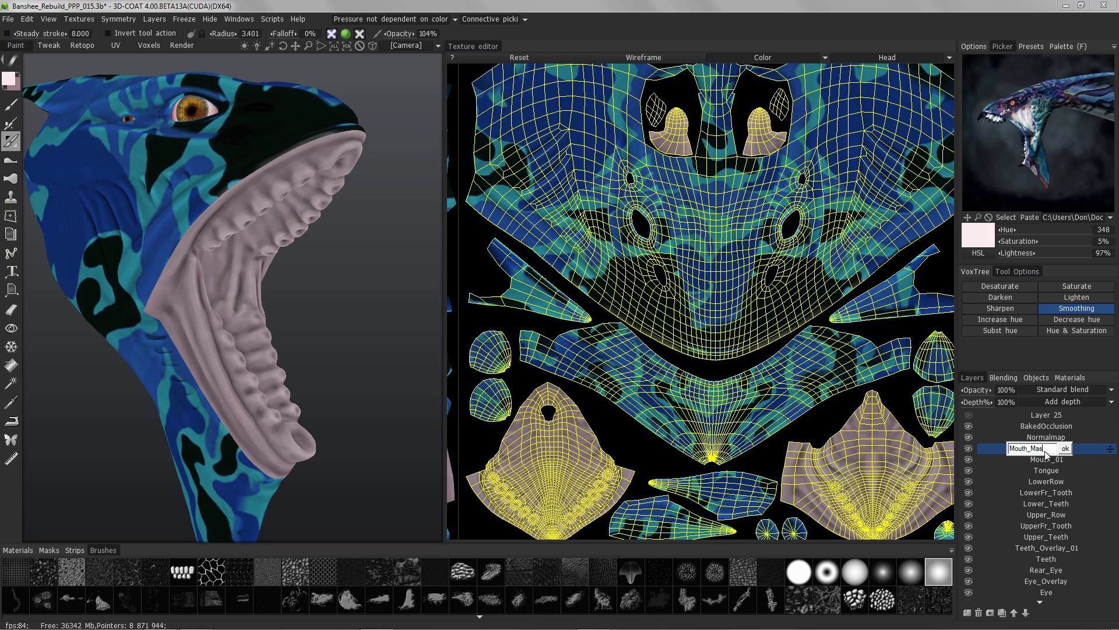
pyautogui.press('Return')
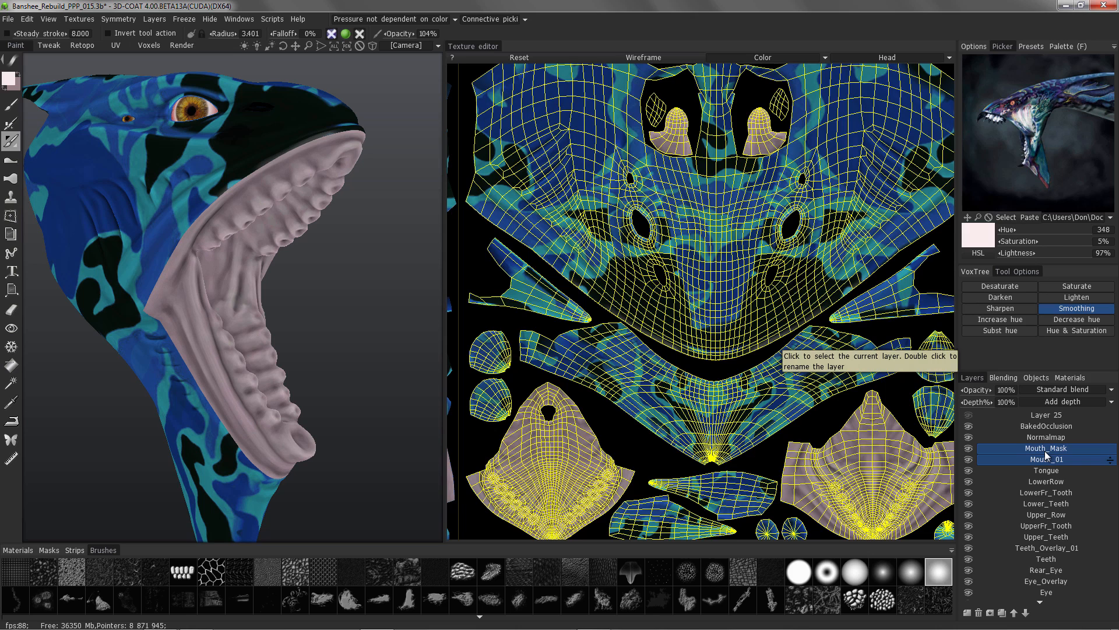
# Step: Link the Mouth_01 layer to Mouth_Mask as its mask and enable inverse linkage
pyautogui.click(1044, 460)
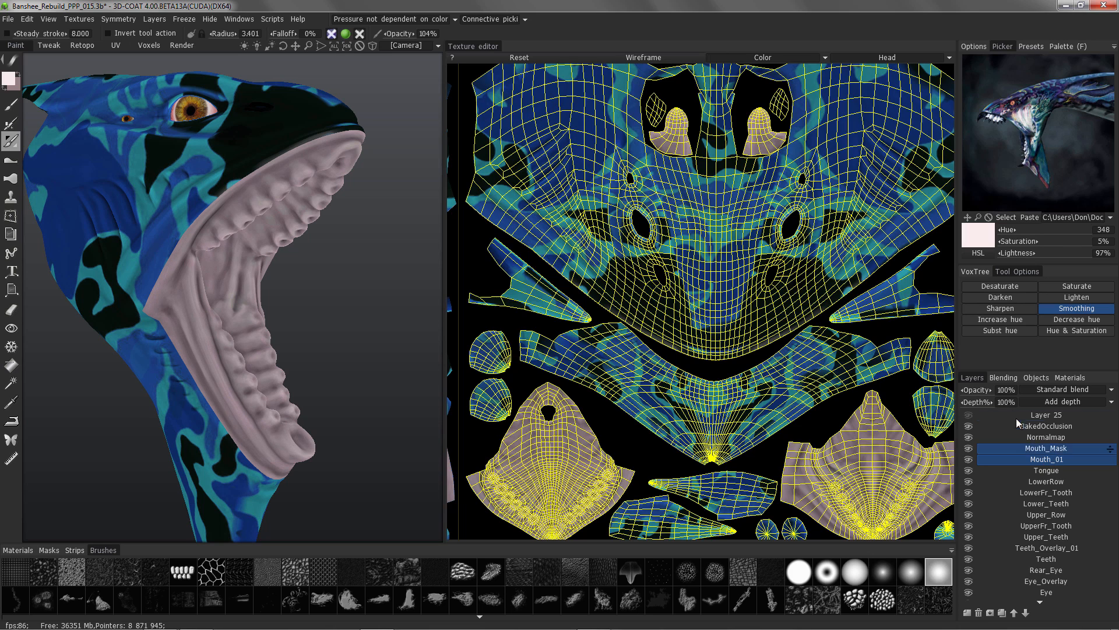
pyautogui.click(1004, 378)
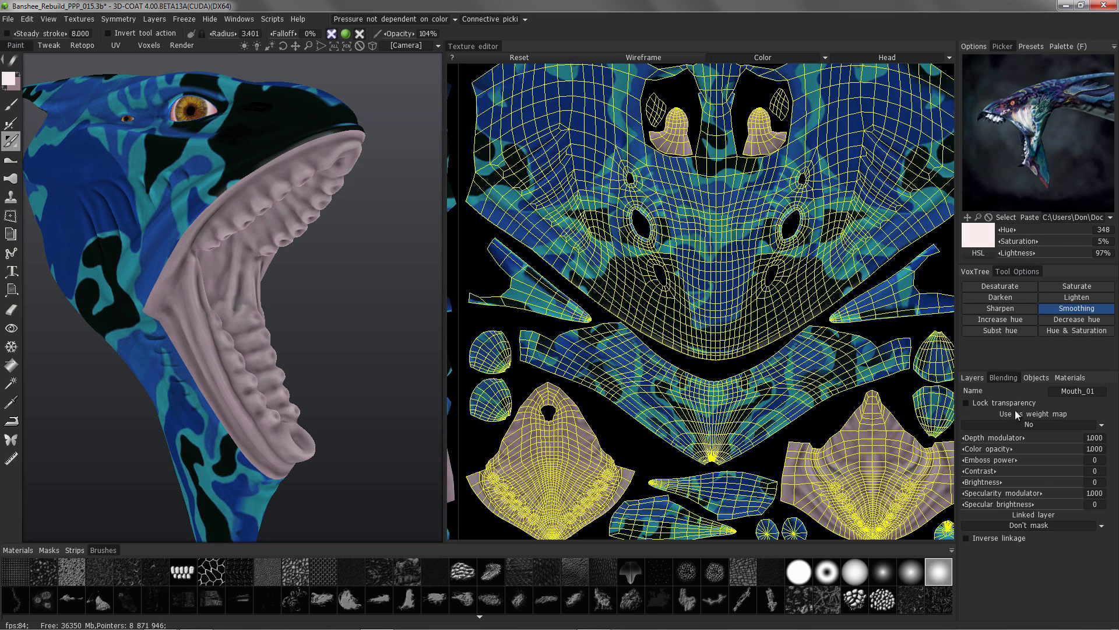
pyautogui.click(1030, 524)
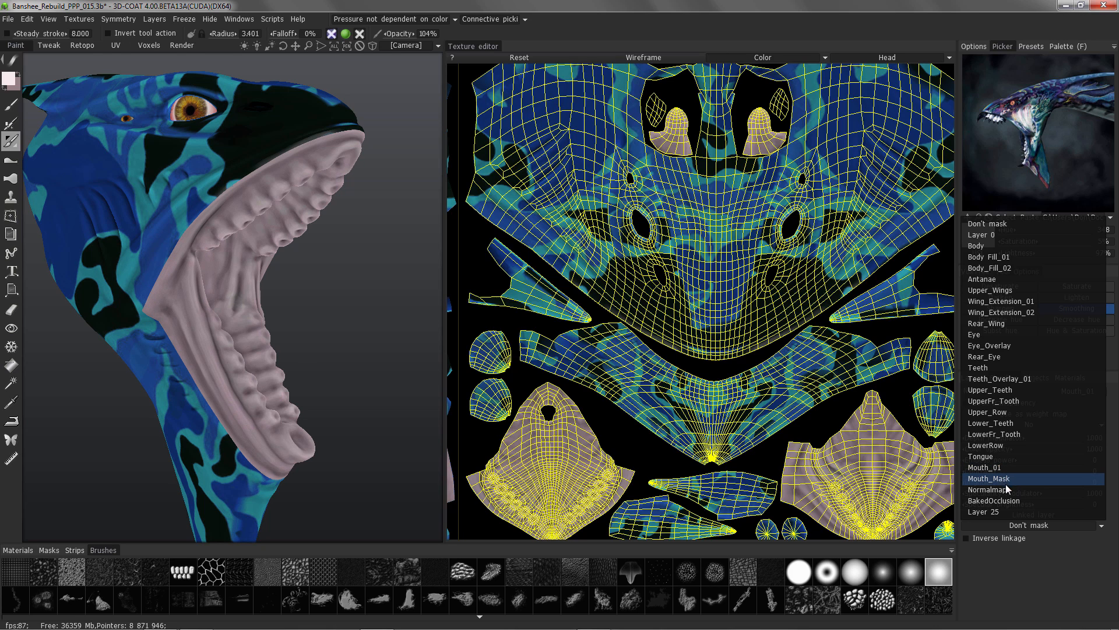
pyautogui.click(1002, 479)
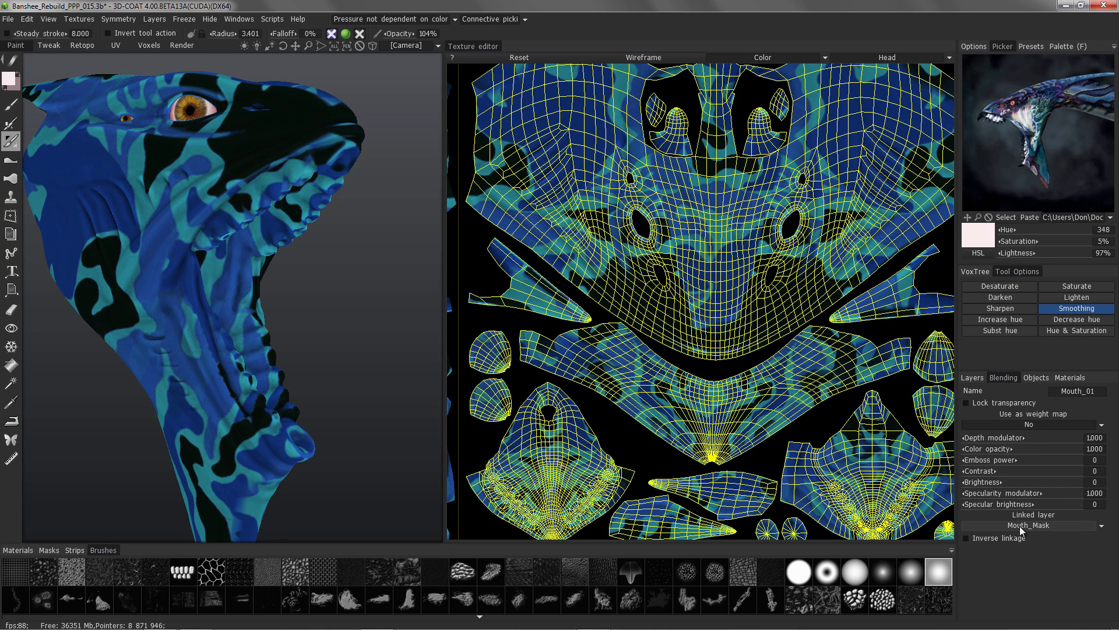
pyautogui.click(980, 540)
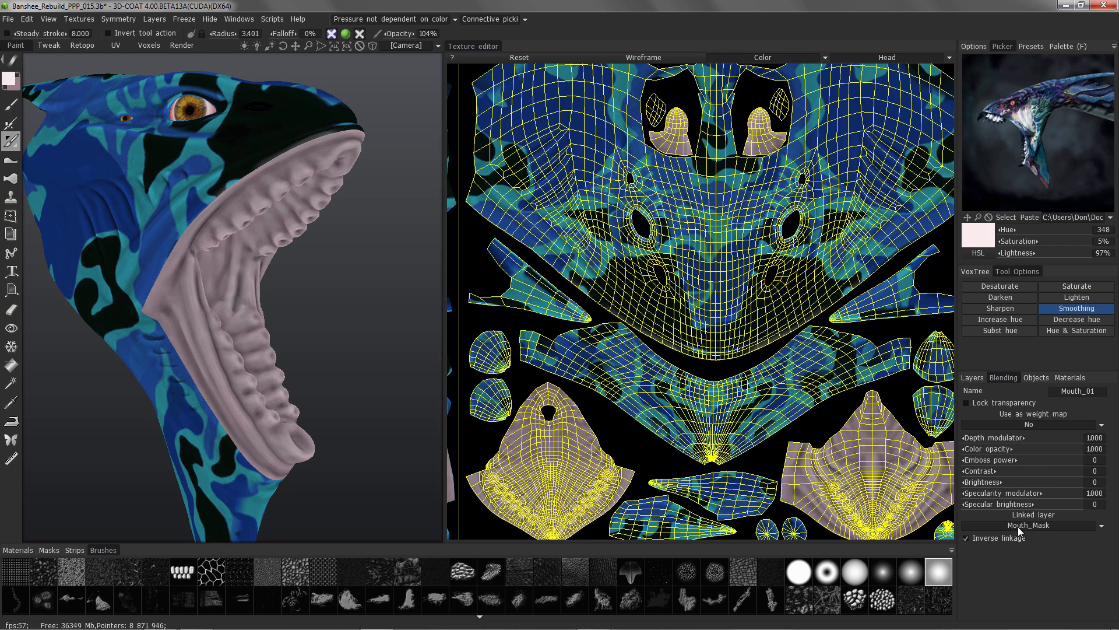
# Step: Select the Mouth_Mask layer and set its opacity to 0%
pyautogui.click(973, 378)
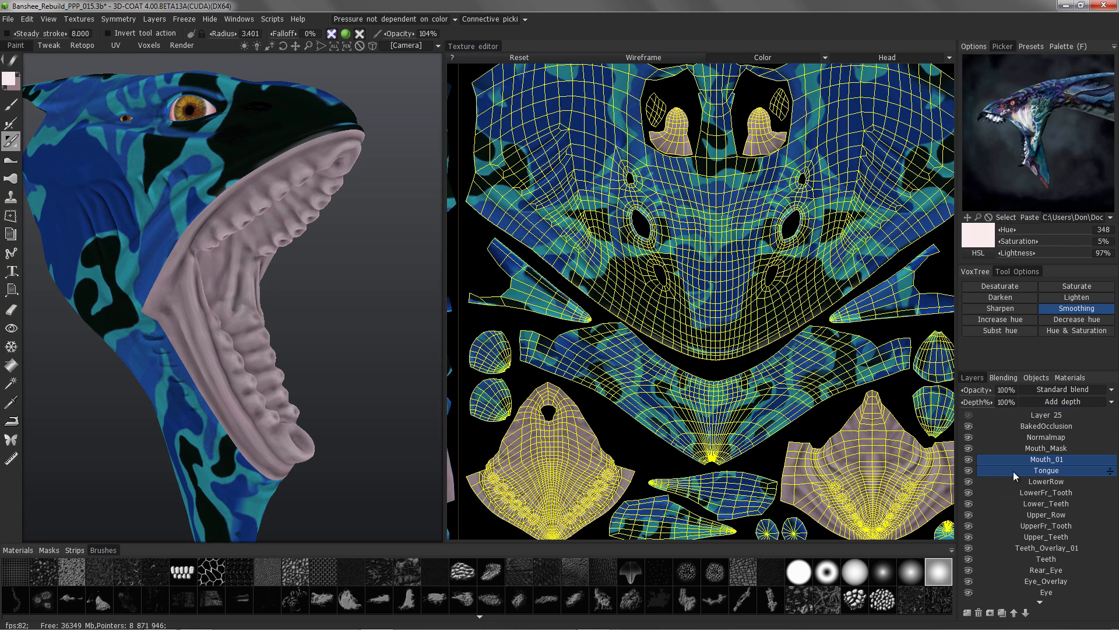
pyautogui.click(1037, 449)
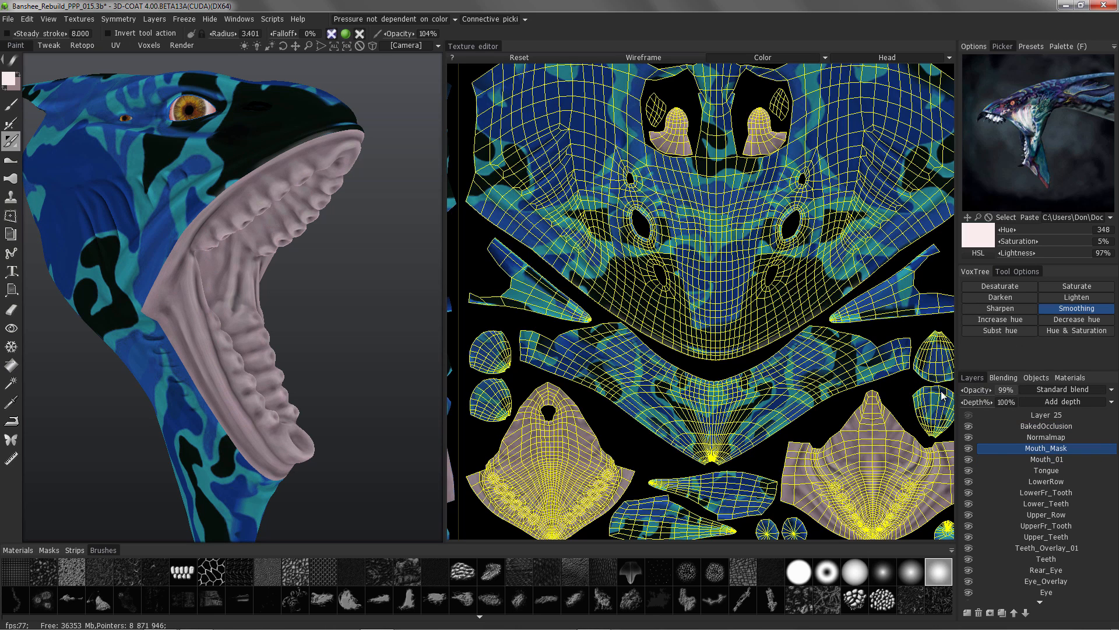
pyautogui.moveTo(941, 392); pyautogui.dragTo(892, 388)
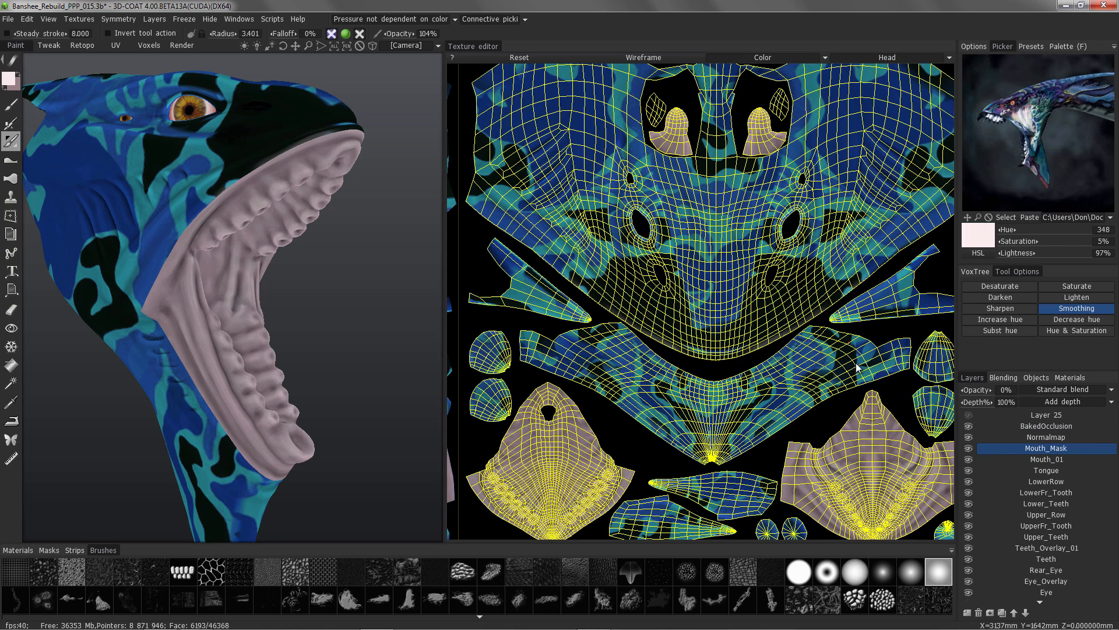
# Step: Paint on Mouth_Mask along the outer lip with a round brush to mask out the mouth color at the edges
pyautogui.click(12, 106)
pyautogui.moveTo(91, 121)
pyautogui.keyDown('alt'); pyautogui.mouseDown()
pyautogui.moveTo(148, 260)
pyautogui.moveTo(117, 193)
pyautogui.moveTo(136, 196)
pyautogui.moveTo(163, 249)
pyautogui.moveTo(181, 218)
pyautogui.mouseUp(); pyautogui.keyUp('alt')
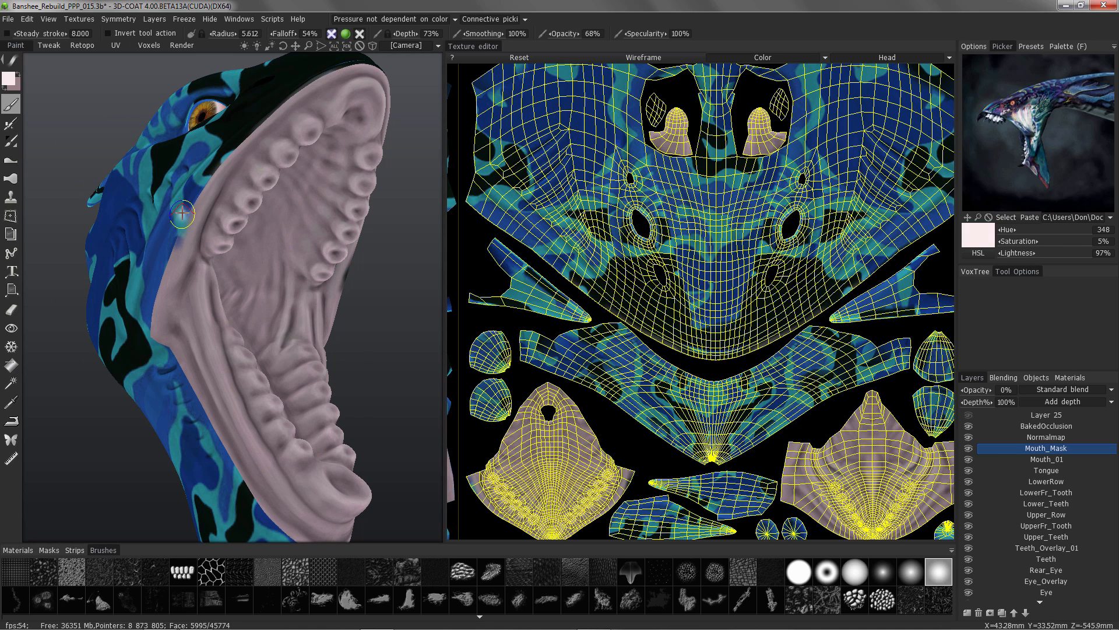
pyautogui.click(855, 573)
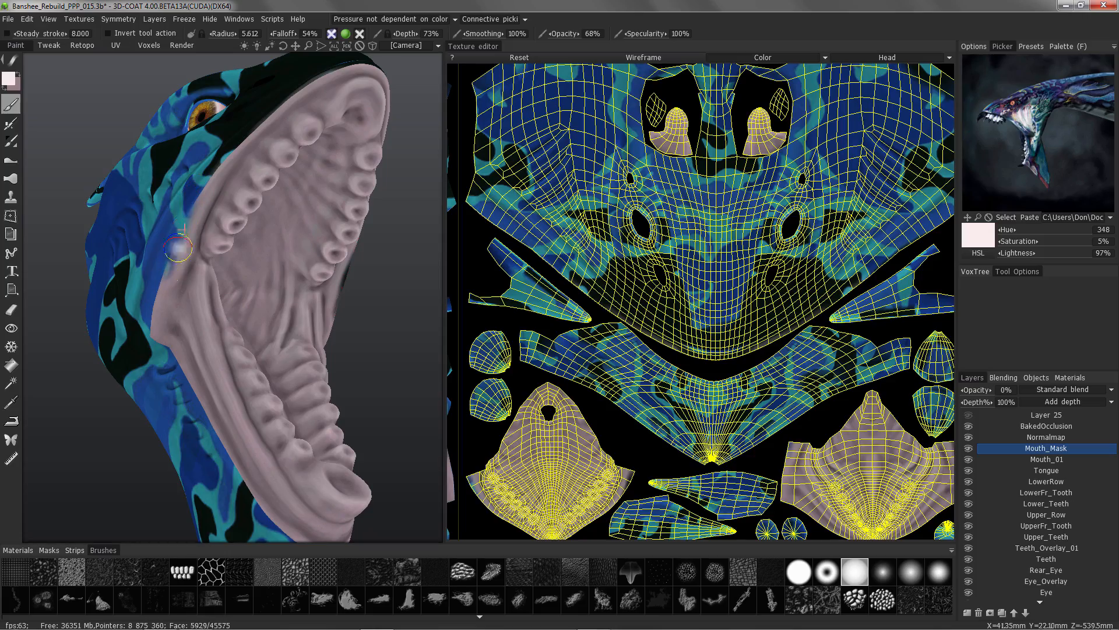
pyautogui.moveTo(184, 228); pyautogui.dragTo(183, 231)
pyautogui.moveTo(170, 275); pyautogui.dragTo(210, 264)
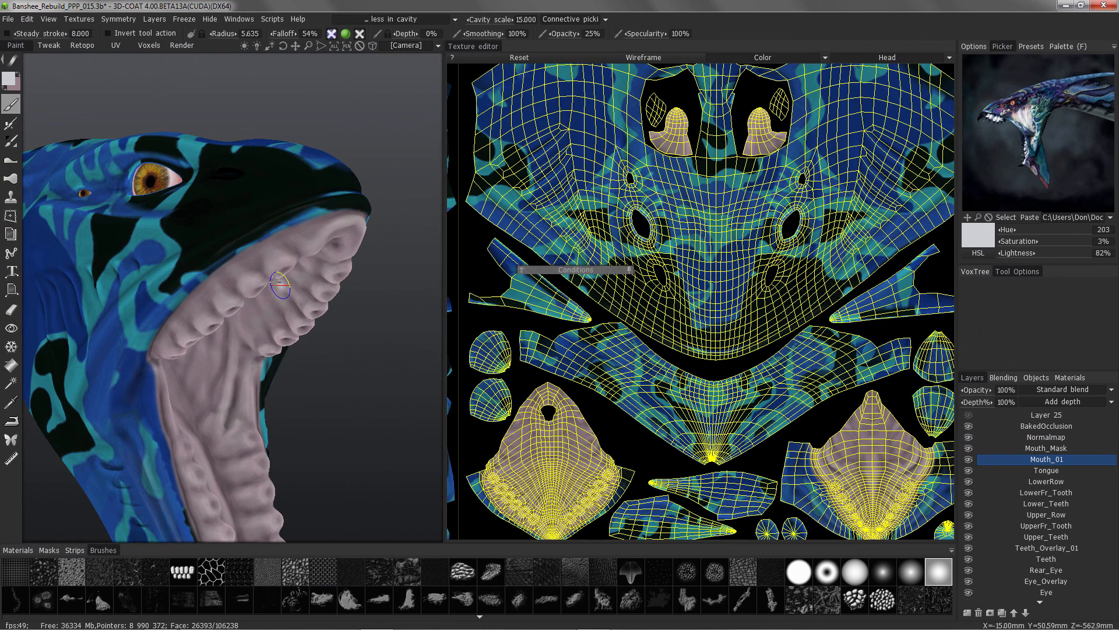
# Step: Set the paint color to hue 250, saturation 5% and lightness 87% for the Mouth_01 layer
pyautogui.moveTo(267, 274)
pyautogui.keyDown('alt'); pyautogui.mouseDown()
pyautogui.moveTo(250, 278)
pyautogui.moveTo(245, 225)
pyautogui.moveTo(232, 292)
pyautogui.moveTo(258, 286)
pyautogui.mouseUp(); pyautogui.keyUp('alt')
pyautogui.moveTo(179, 274)
pyautogui.keyDown('alt'); pyautogui.mouseDown()
pyautogui.moveTo(224, 308)
pyautogui.moveTo(206, 332)
pyautogui.moveTo(302, 264)
pyautogui.moveTo(280, 275)
pyautogui.moveTo(227, 390)
pyautogui.mouseUp(); pyautogui.keyUp('alt')
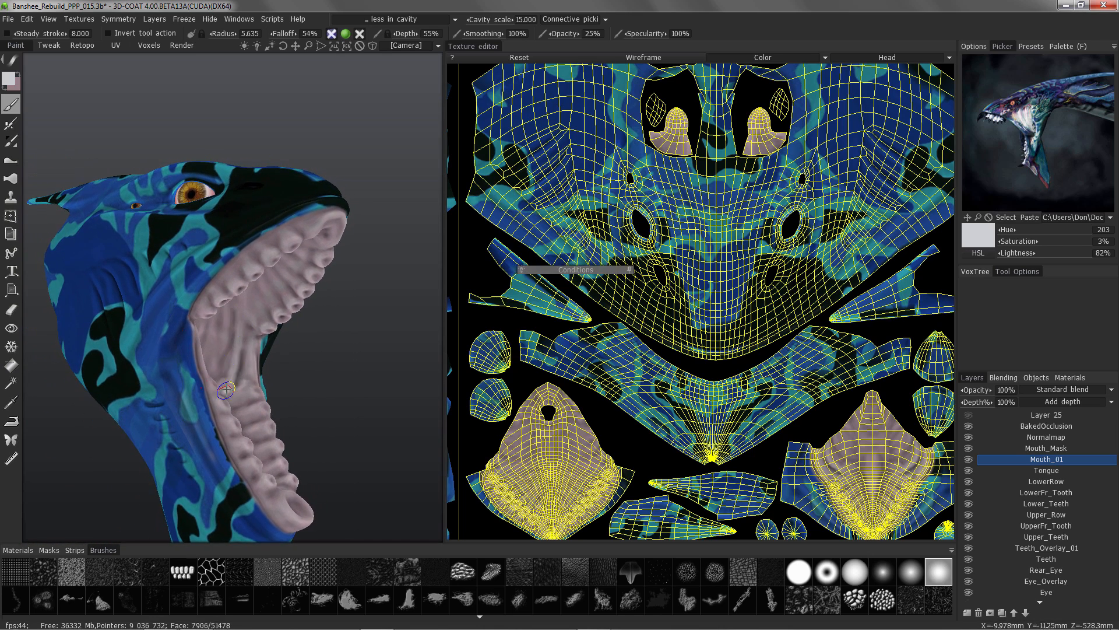
pyautogui.click(5, 79)
pyautogui.click(313, 372)
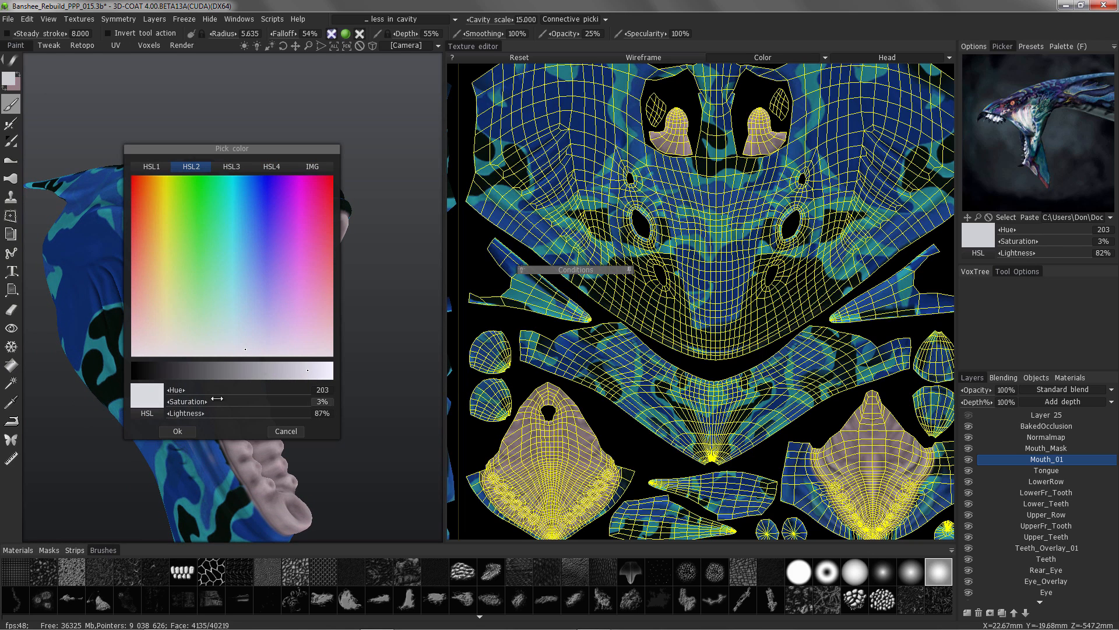
pyautogui.click(177, 431)
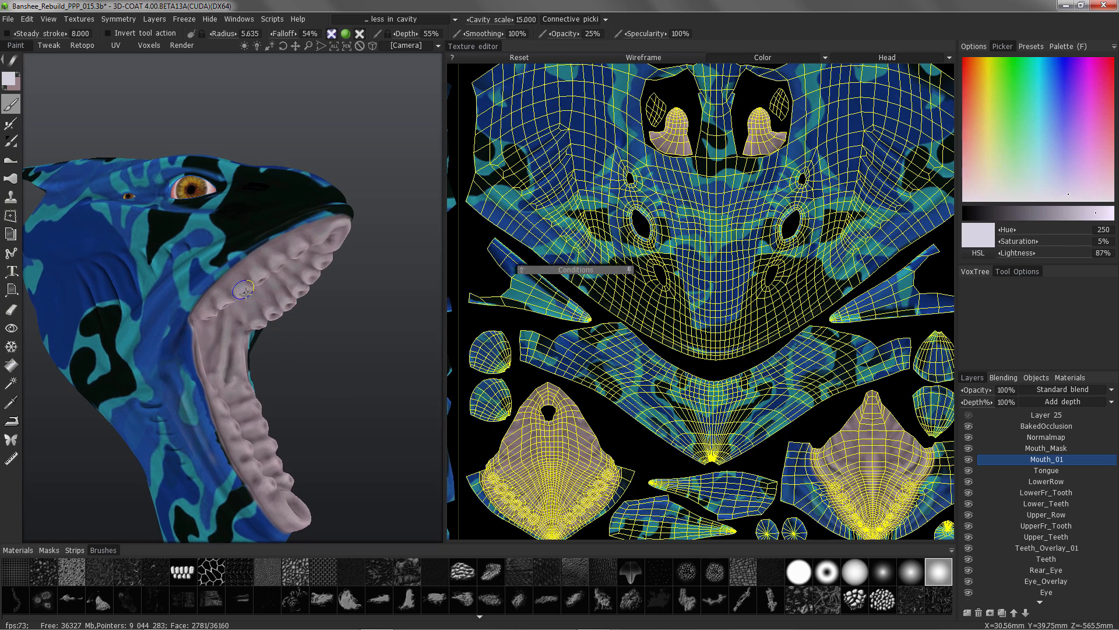
# Step: Paint the pale lavender over the upper and lower gums on Mouth_01 with the less in cavity condition at 25% opacity
pyautogui.moveTo(228, 296)
pyautogui.keyDown('alt'); pyautogui.mouseDown()
pyautogui.moveTo(245, 306)
pyautogui.moveTo(228, 342)
pyautogui.mouseUp(); pyautogui.keyUp('alt')
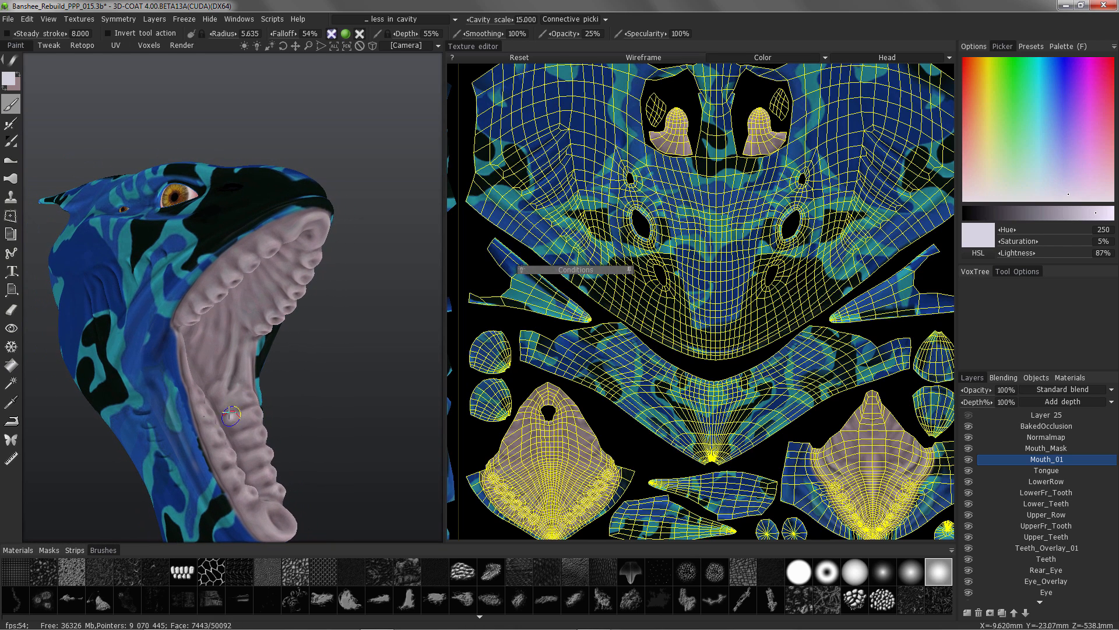
pyautogui.moveTo(218, 429)
pyautogui.keyDown('alt'); pyautogui.mouseDown()
pyautogui.moveTo(256, 495)
pyautogui.moveTo(196, 339)
pyautogui.moveTo(200, 208)
pyautogui.moveTo(176, 284)
pyautogui.moveTo(325, 402)
pyautogui.moveTo(175, 236)
pyautogui.moveTo(183, 148)
pyautogui.moveTo(151, 140)
pyautogui.mouseUp(); pyautogui.keyUp('alt')
pyautogui.moveTo(173, 189); pyautogui.dragTo(211, 214, button='right')
pyautogui.keyDown('alt'); pyautogui.moveTo(207, 241); pyautogui.dragTo(181, 251); pyautogui.keyUp('alt')
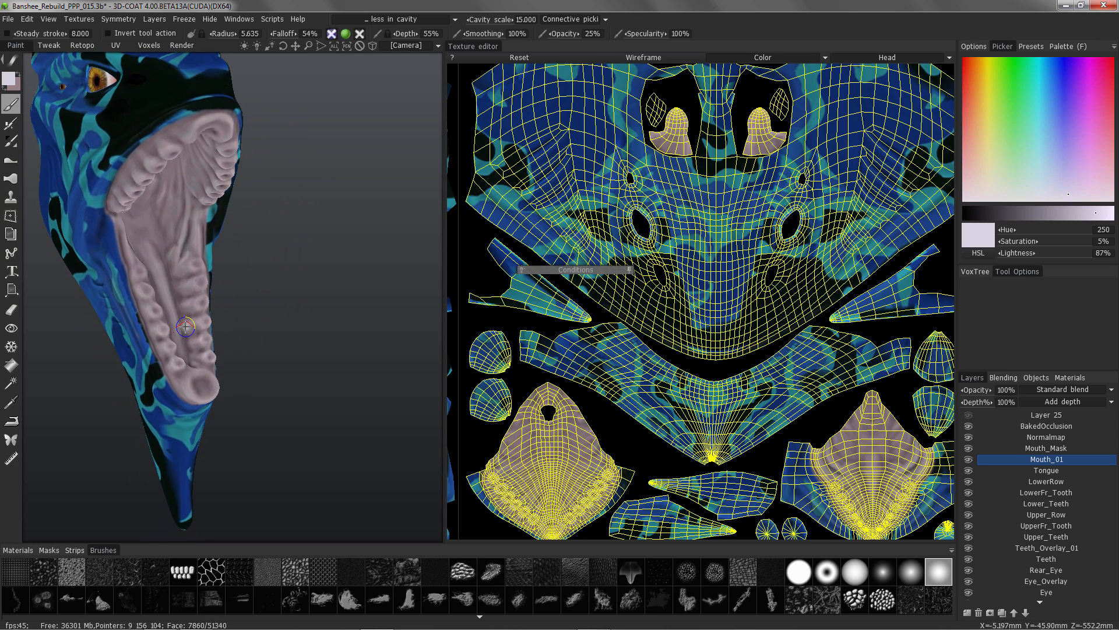
pyautogui.keyDown('alt'); pyautogui.moveTo(180, 251); pyautogui.dragTo(128, 286, button='right'); pyautogui.keyUp('alt')
pyautogui.keyDown('alt'); pyautogui.moveTo(82, 309); pyautogui.dragTo(117, 321); pyautogui.keyUp('alt')
pyautogui.keyDown('alt'); pyautogui.moveTo(118, 320); pyautogui.dragTo(168, 320, button='middle'); pyautogui.keyUp('alt')
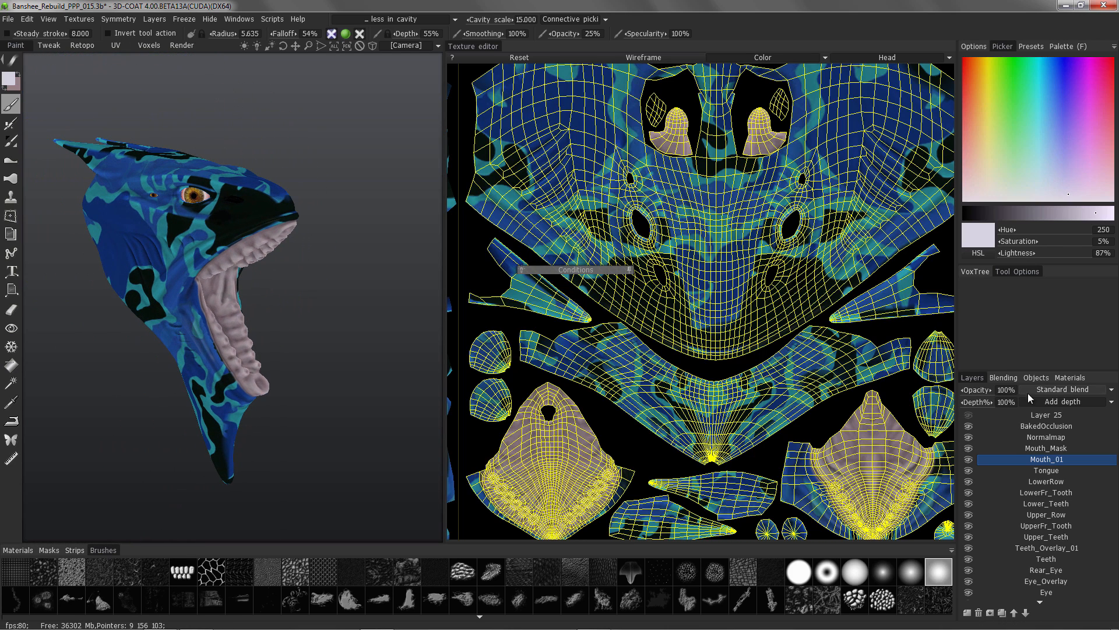
# Step: Make the Tongue_Tongue material visible and select the Tongue layer
pyautogui.click(1065, 378)
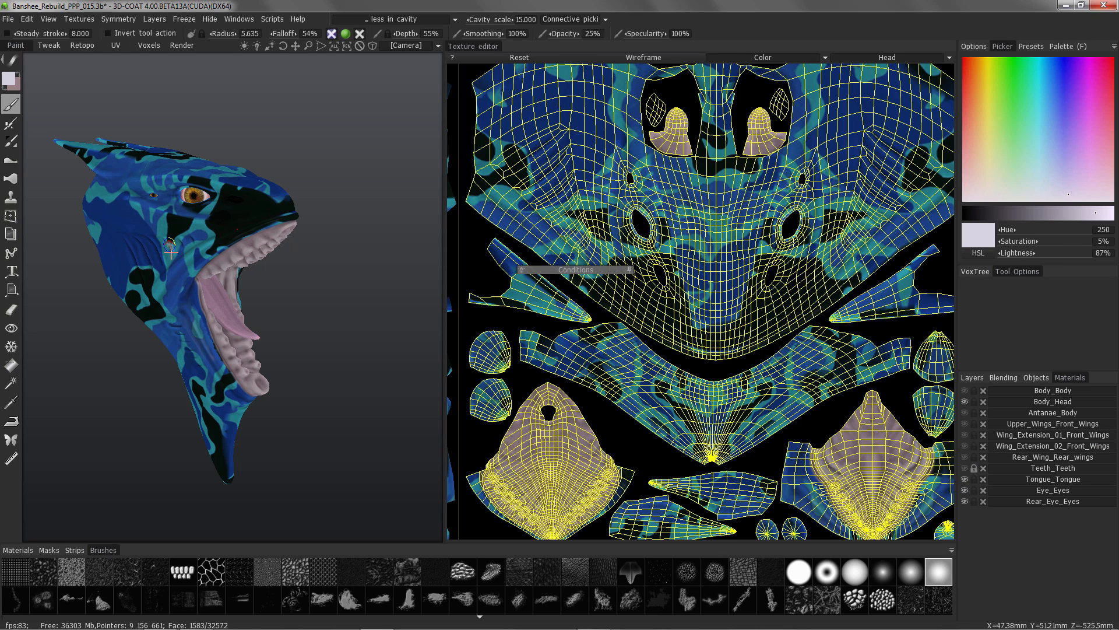
pyautogui.moveTo(170, 248); pyautogui.dragTo(167, 347, button='right')
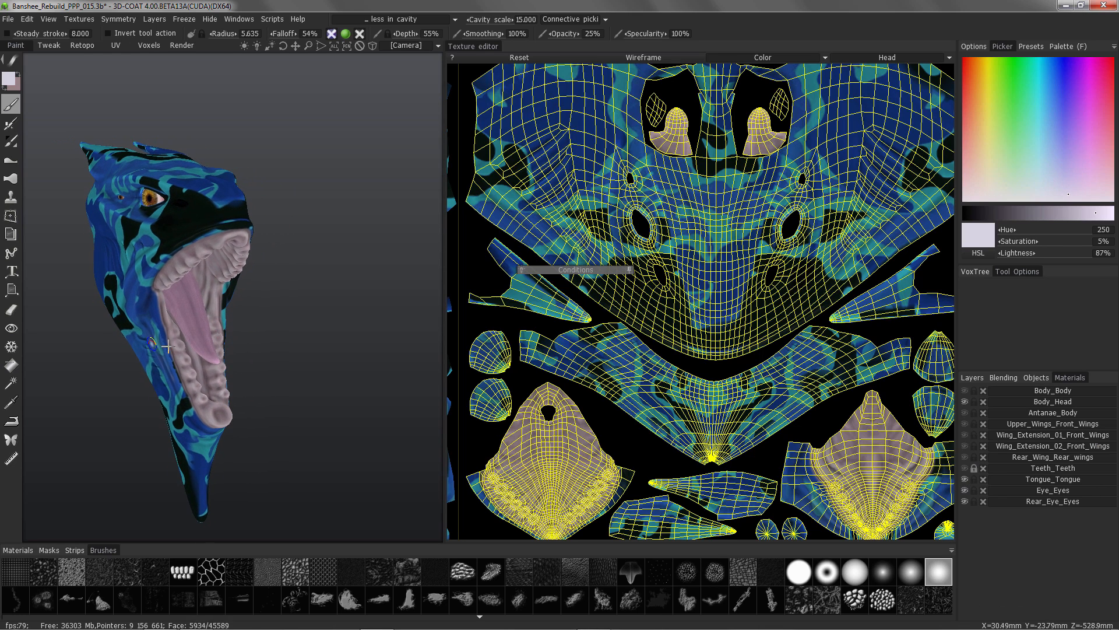
pyautogui.click(972, 377)
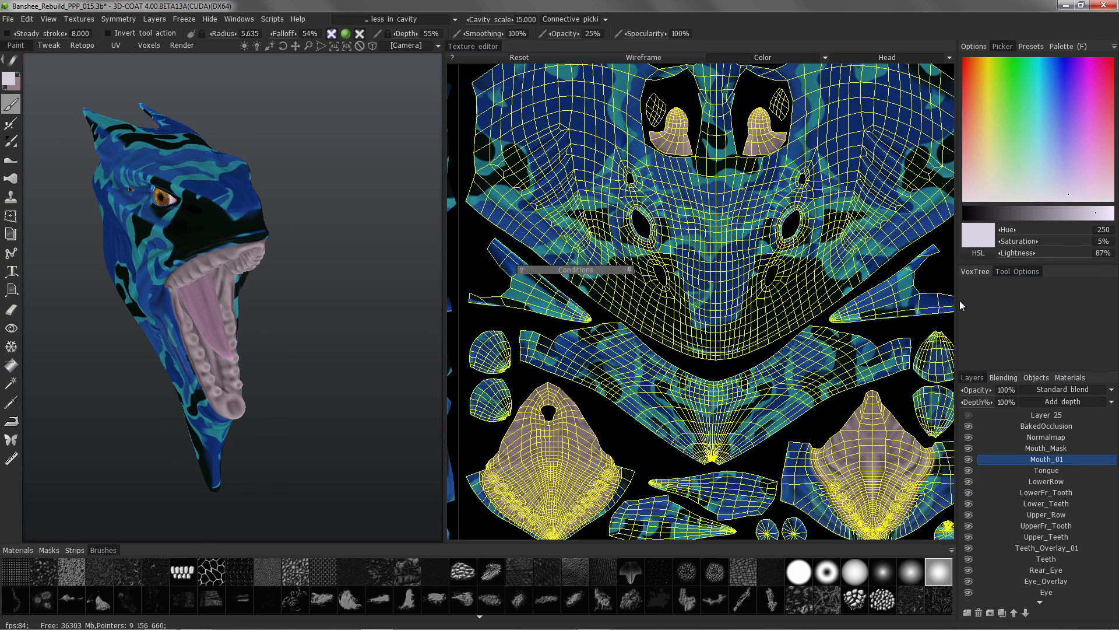
pyautogui.click(1017, 470)
pyautogui.moveTo(250, 327); pyautogui.dragTo(245, 245, button='right')
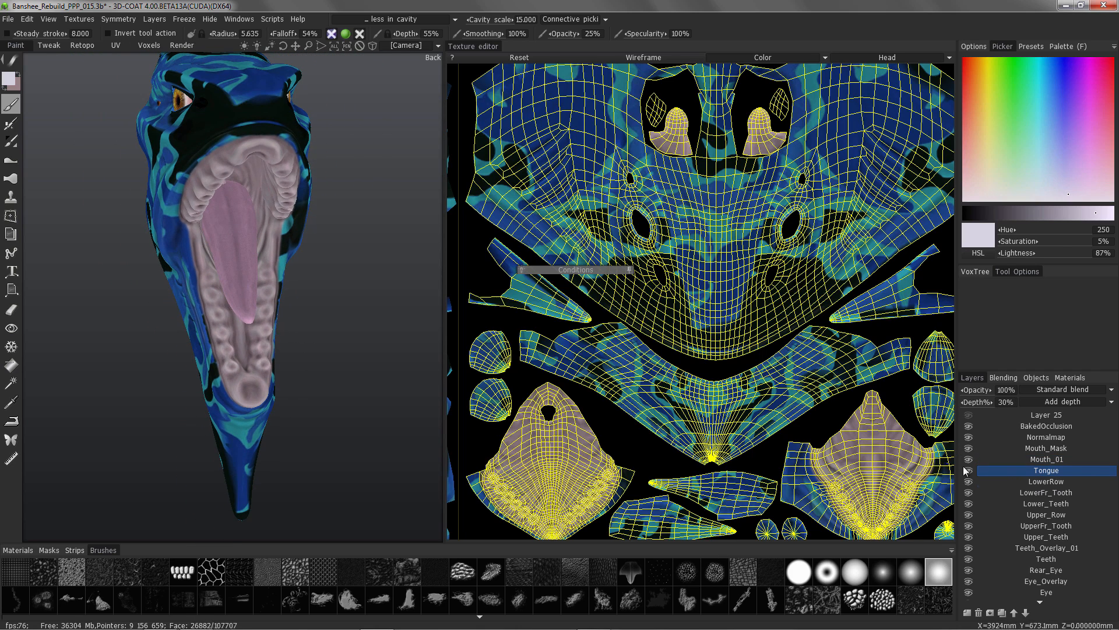
# Step: Add a new layer above Tongue and name it Tongue_Overlay
pyautogui.click(967, 613)
pyautogui.doubleClick(1043, 470)
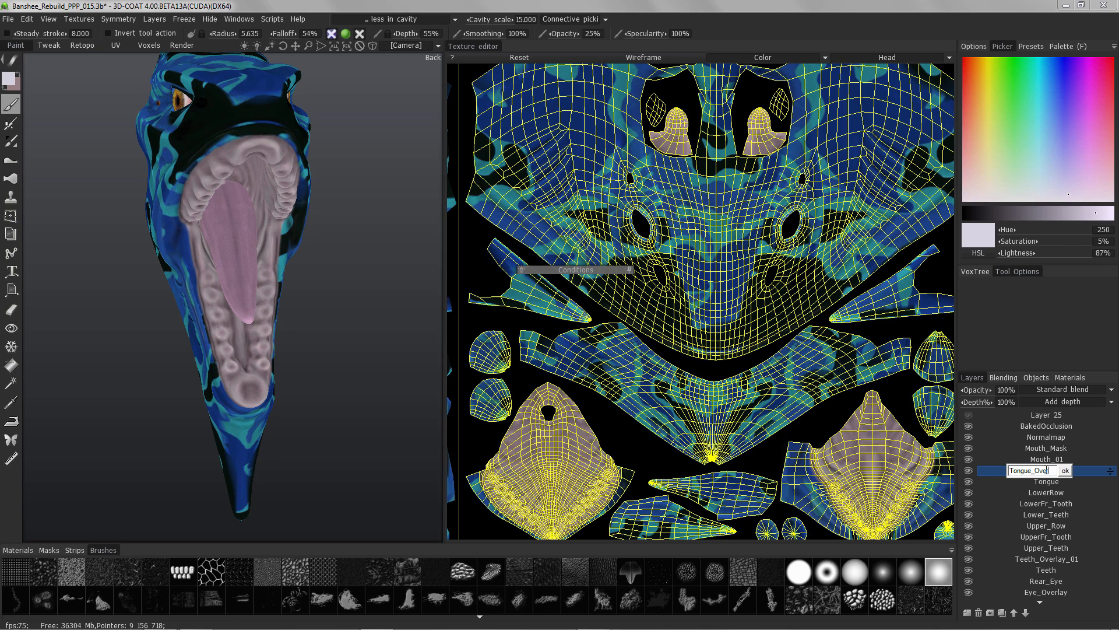
pyautogui.write('Tongue_Overlay')
pyautogui.press('Return')
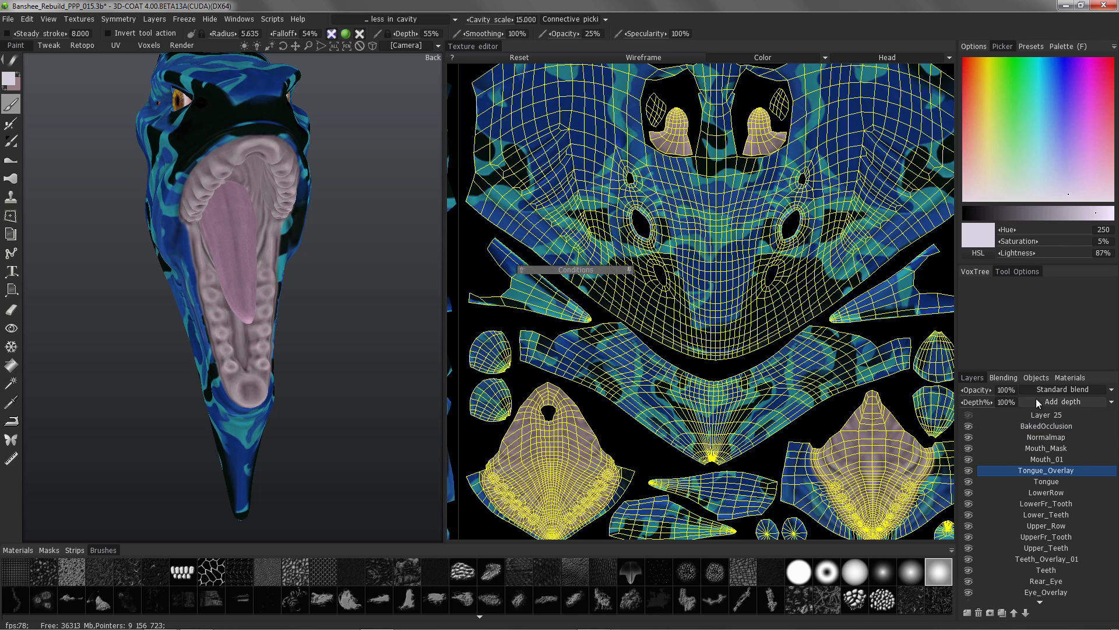
# Step: Hide and lock the Body_Head, Eye_Eyes and Rear_Eye_Eyes materials so only the tongue remains in view
pyautogui.click(1070, 377)
pyautogui.click(965, 402)
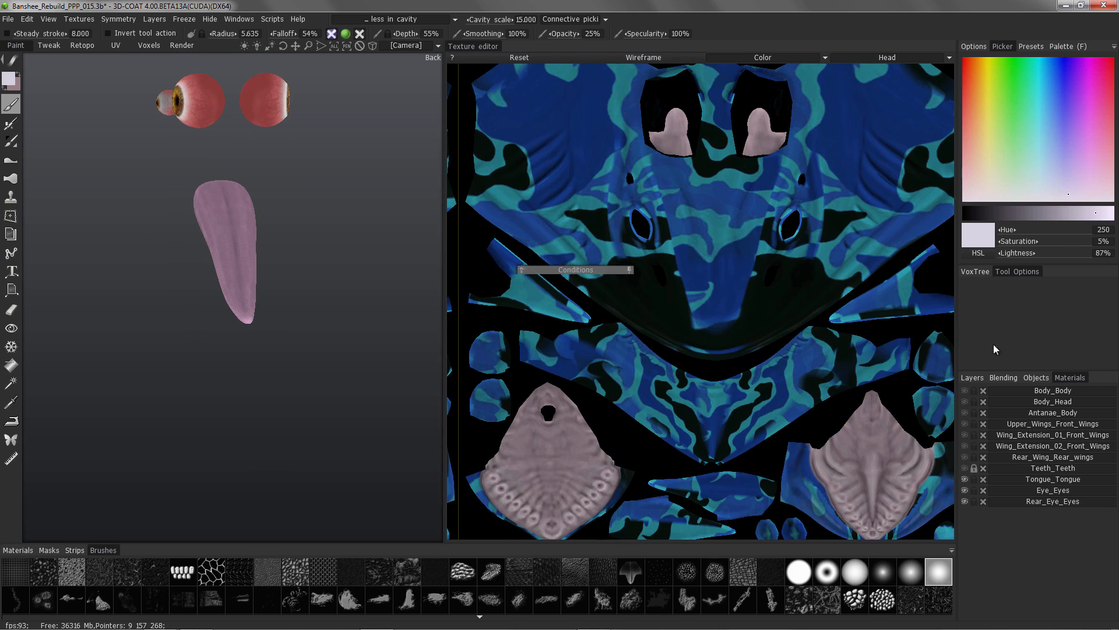
pyautogui.click(965, 491)
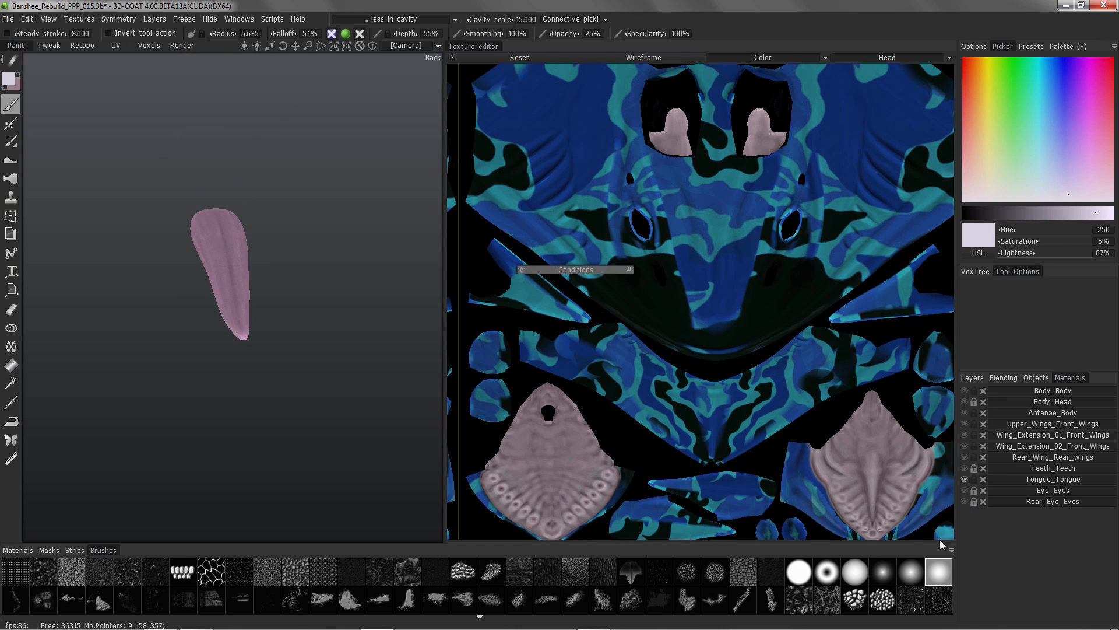
# Step: Paint pale lavender over the tongue's top surface on Tongue_Overlay with the less in cavity condition at 25% opacity
pyautogui.keyDown('alt'); pyautogui.moveTo(214, 262); pyautogui.dragTo(213, 300, button='middle'); pyautogui.keyUp('alt')
pyautogui.keyDown('alt'); pyautogui.moveTo(213, 299); pyautogui.dragTo(217, 248); pyautogui.keyUp('alt')
pyautogui.keyDown('alt'); pyautogui.moveTo(218, 247); pyautogui.dragTo(189, 180, button='right'); pyautogui.keyUp('alt')
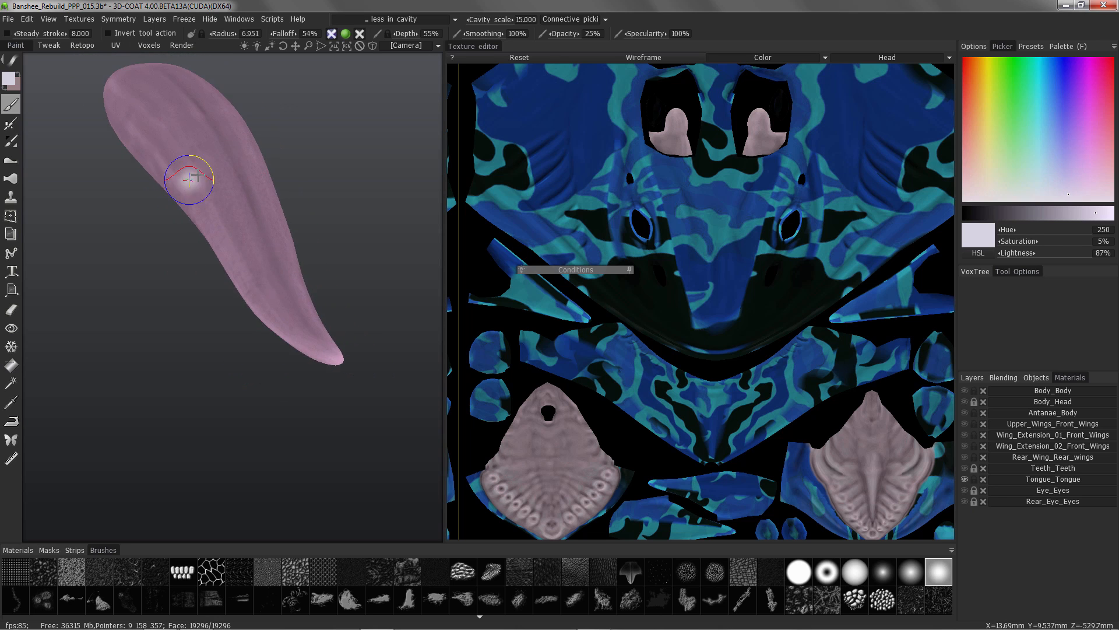
pyautogui.keyDown('alt'); pyautogui.moveTo(189, 180); pyautogui.dragTo(144, 115); pyautogui.keyUp('alt')
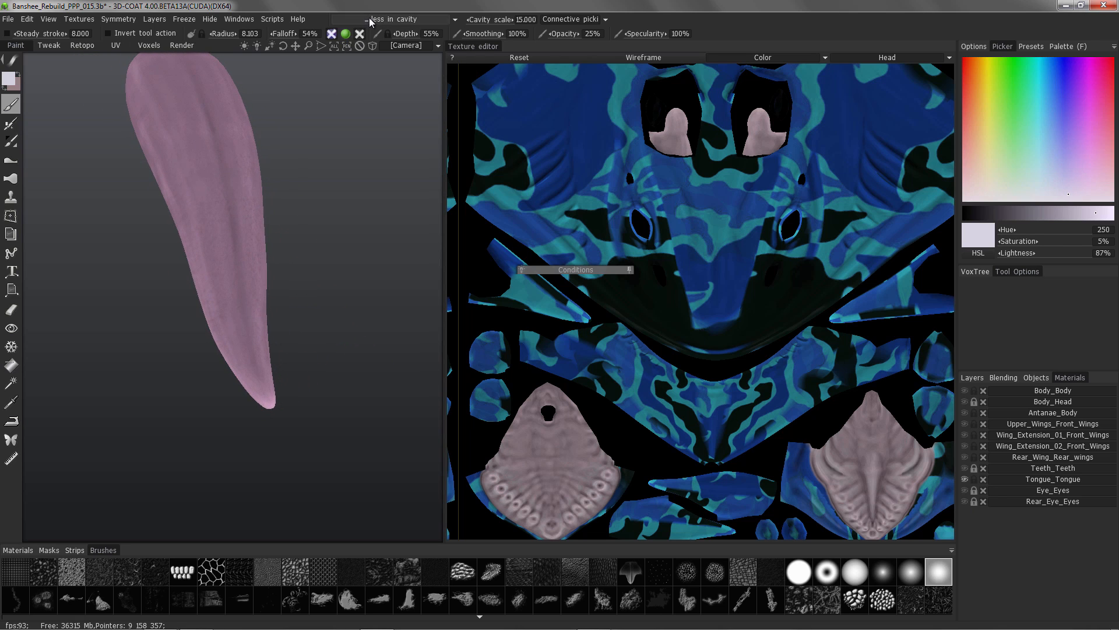
pyautogui.keyDown('alt'); pyautogui.moveTo(133, 130); pyautogui.dragTo(155, 69, button='right'); pyautogui.keyUp('alt')
pyautogui.keyDown('alt'); pyautogui.moveTo(155, 69); pyautogui.dragTo(159, 134, button='middle'); pyautogui.keyUp('alt')
pyautogui.keyDown('alt'); pyautogui.moveTo(159, 134); pyautogui.dragTo(179, 139); pyautogui.keyUp('alt')
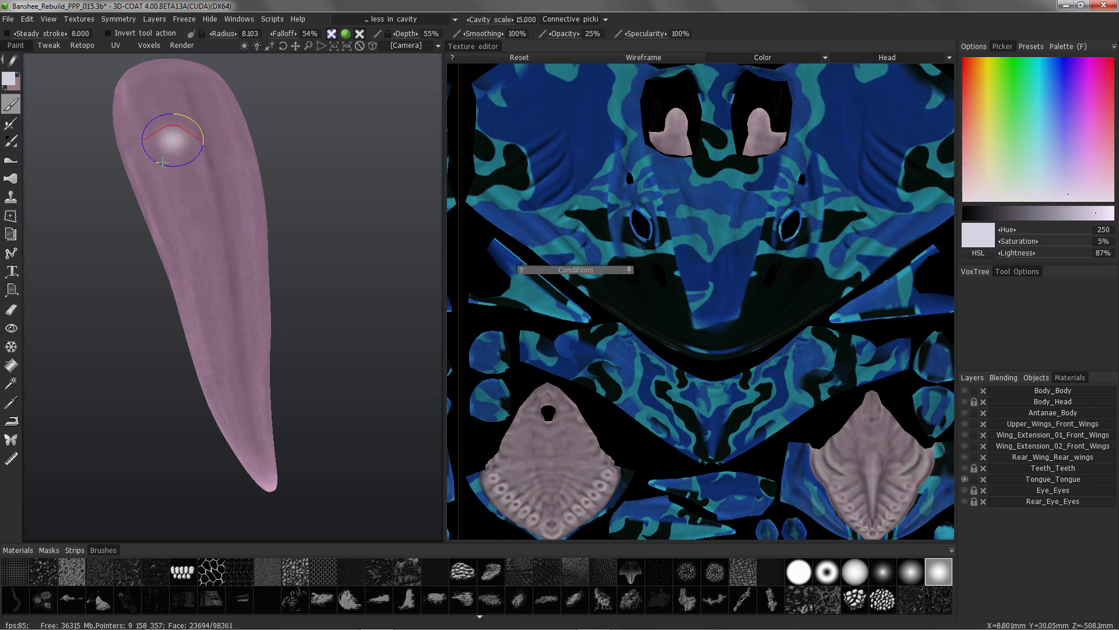
pyautogui.click(970, 377)
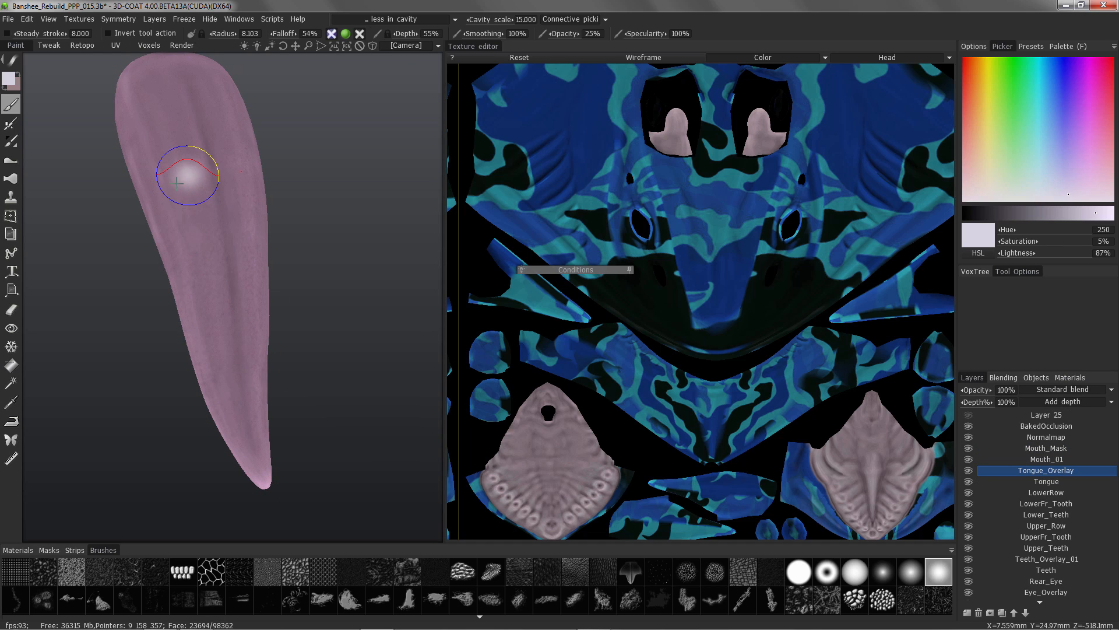
pyautogui.moveTo(190, 210)
pyautogui.mouseDown(button='right')
pyautogui.moveTo(180, 210)
pyautogui.moveTo(179, 236)
pyautogui.moveTo(191, 252)
pyautogui.mouseUp(button='right')
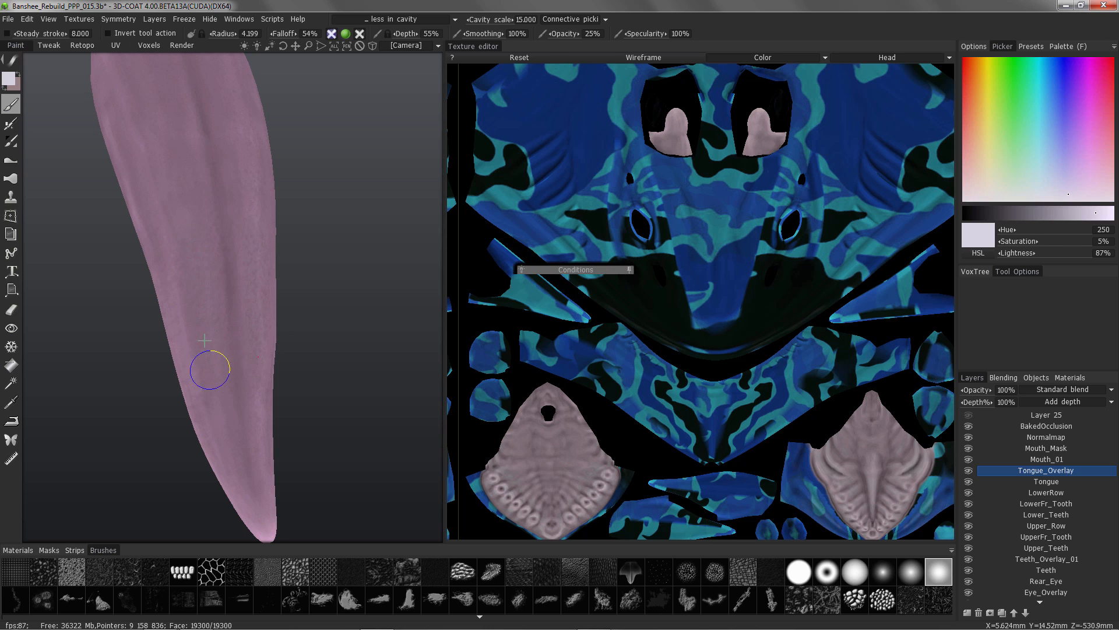
pyautogui.keyDown('alt'); pyautogui.moveTo(201, 362); pyautogui.dragTo(169, 228); pyautogui.keyUp('alt')
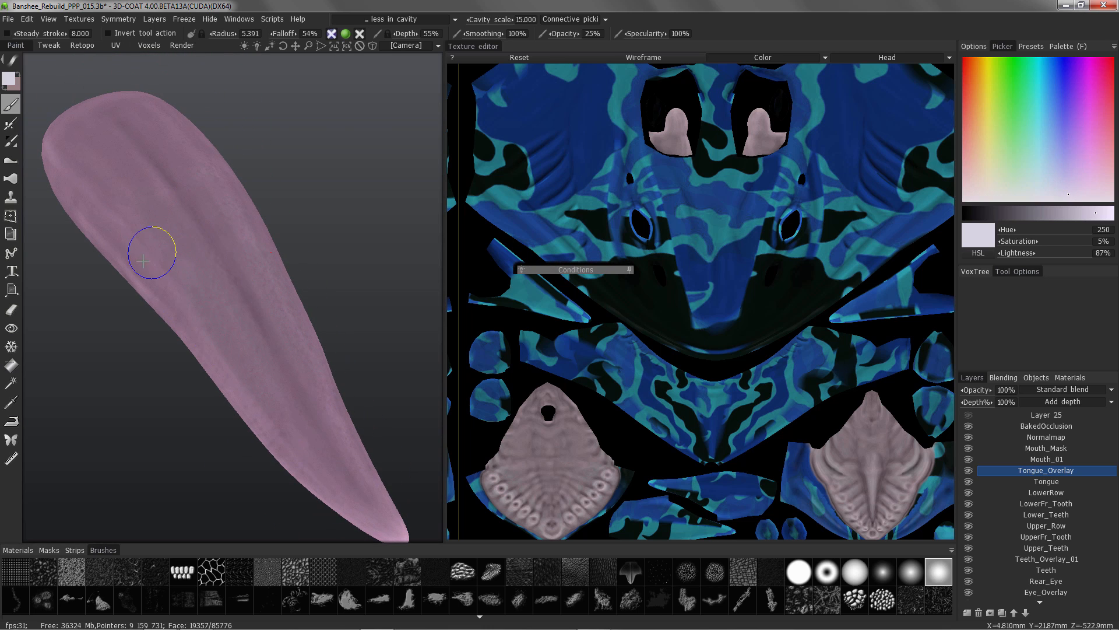
pyautogui.moveTo(142, 260)
pyautogui.keyDown('alt'); pyautogui.mouseDown()
pyautogui.moveTo(112, 168)
pyautogui.moveTo(114, 225)
pyautogui.mouseUp(); pyautogui.keyUp('alt')
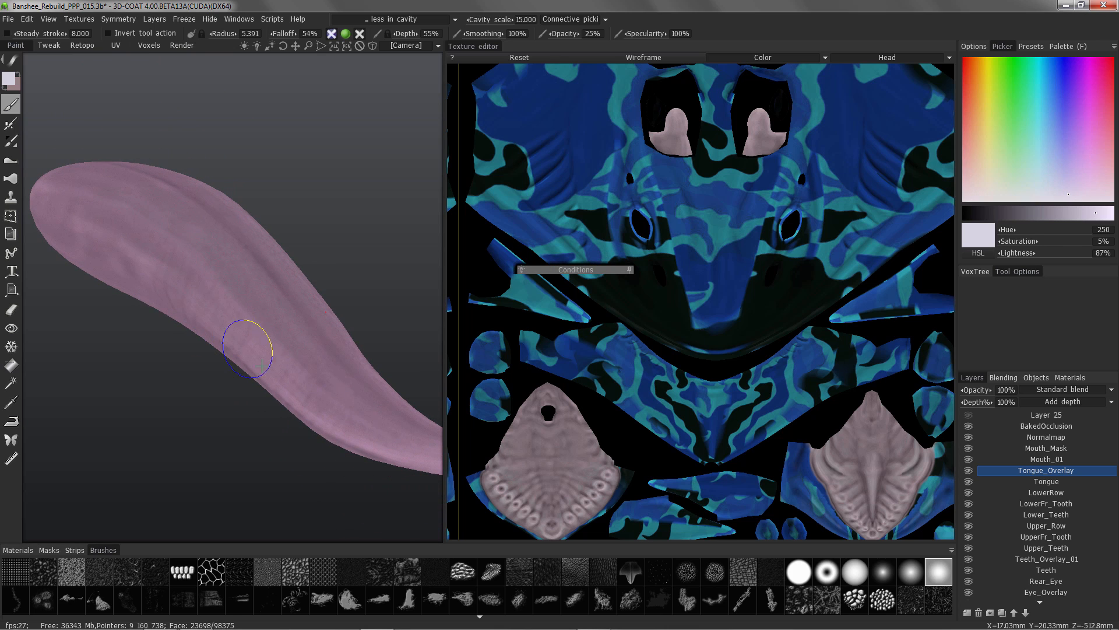
# Step: Continue the pale lavender around the sides, tip and remaining areas of the tongue on Tongue_Overlay
pyautogui.moveTo(166, 257)
pyautogui.keyDown('alt'); pyautogui.mouseDown()
pyautogui.moveTo(181, 280)
pyautogui.moveTo(131, 228)
pyautogui.moveTo(134, 238)
pyautogui.mouseUp(); pyautogui.keyUp('alt')
pyautogui.moveTo(67, 173)
pyautogui.keyDown('alt'); pyautogui.mouseDown()
pyautogui.moveTo(130, 204)
pyautogui.moveTo(180, 258)
pyautogui.moveTo(225, 225)
pyautogui.moveTo(216, 216)
pyautogui.mouseUp(); pyautogui.keyUp('alt')
pyautogui.moveTo(136, 151)
pyautogui.keyDown('alt'); pyautogui.mouseDown()
pyautogui.moveTo(167, 198)
pyautogui.moveTo(142, 180)
pyautogui.moveTo(233, 392)
pyautogui.moveTo(229, 297)
pyautogui.moveTo(244, 246)
pyautogui.moveTo(90, 243)
pyautogui.moveTo(193, 326)
pyautogui.moveTo(312, 392)
pyautogui.moveTo(224, 426)
pyautogui.moveTo(80, 368)
pyautogui.moveTo(230, 357)
pyautogui.moveTo(117, 187)
pyautogui.moveTo(170, 308)
pyautogui.moveTo(164, 243)
pyautogui.moveTo(298, 364)
pyautogui.mouseUp(); pyautogui.keyUp('alt')
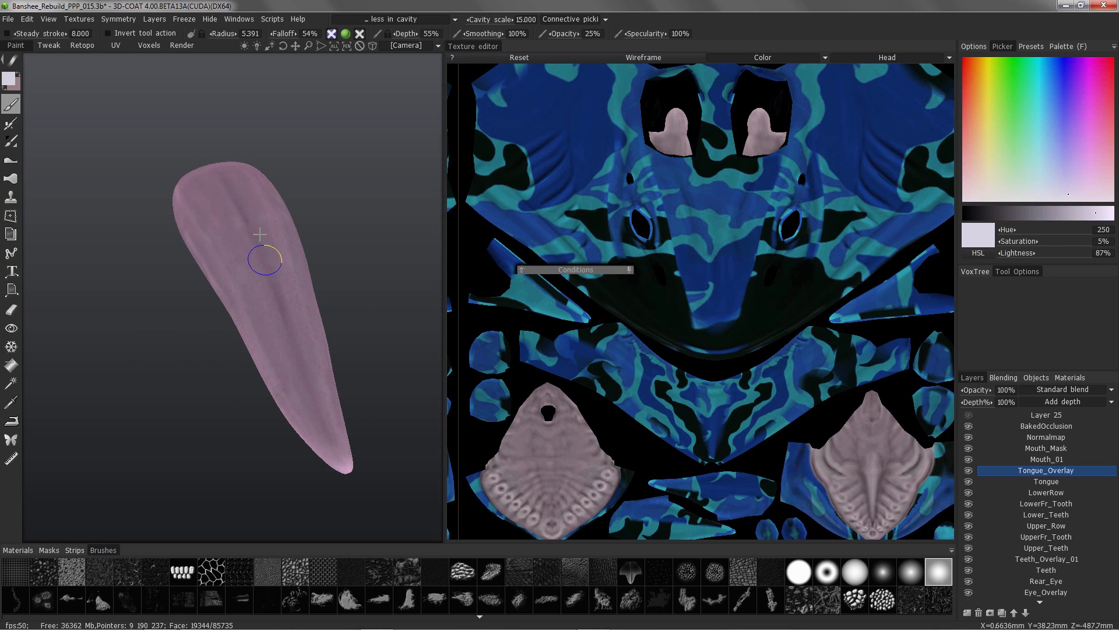
pyautogui.moveTo(235, 265)
pyautogui.keyDown('alt'); pyautogui.mouseDown()
pyautogui.moveTo(175, 220)
pyautogui.moveTo(166, 187)
pyautogui.moveTo(118, 200)
pyautogui.moveTo(184, 210)
pyautogui.mouseUp(); pyautogui.keyUp('alt')
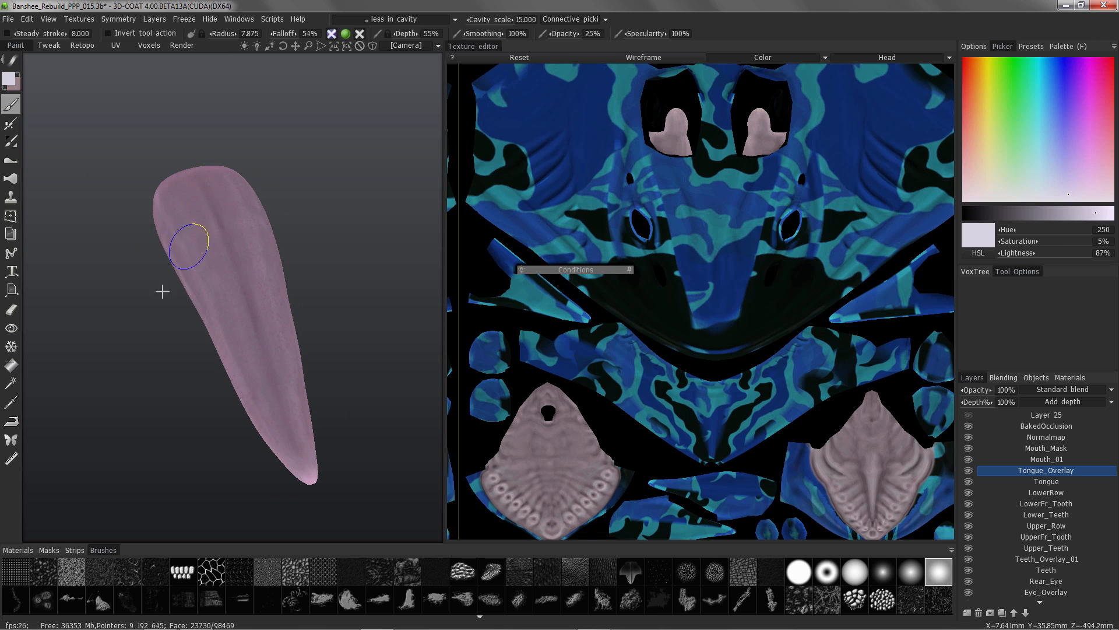
pyautogui.keyDown('alt'); pyautogui.moveTo(163, 292); pyautogui.dragTo(244, 386); pyautogui.keyUp('alt')
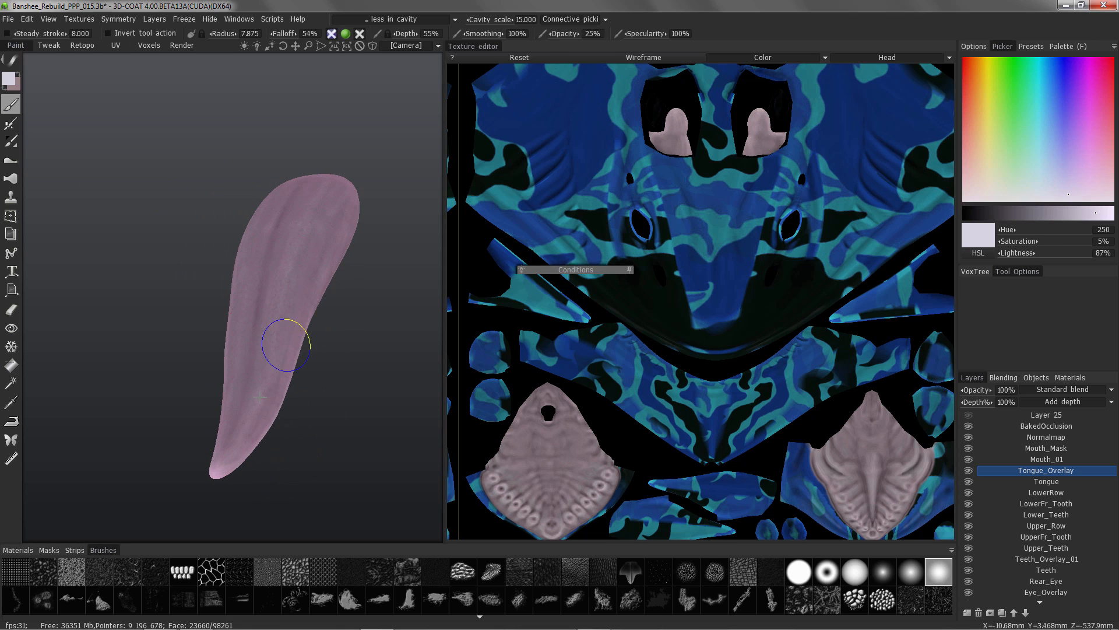
pyautogui.keyDown('alt'); pyautogui.moveTo(286, 344); pyautogui.dragTo(294, 304); pyautogui.keyUp('alt')
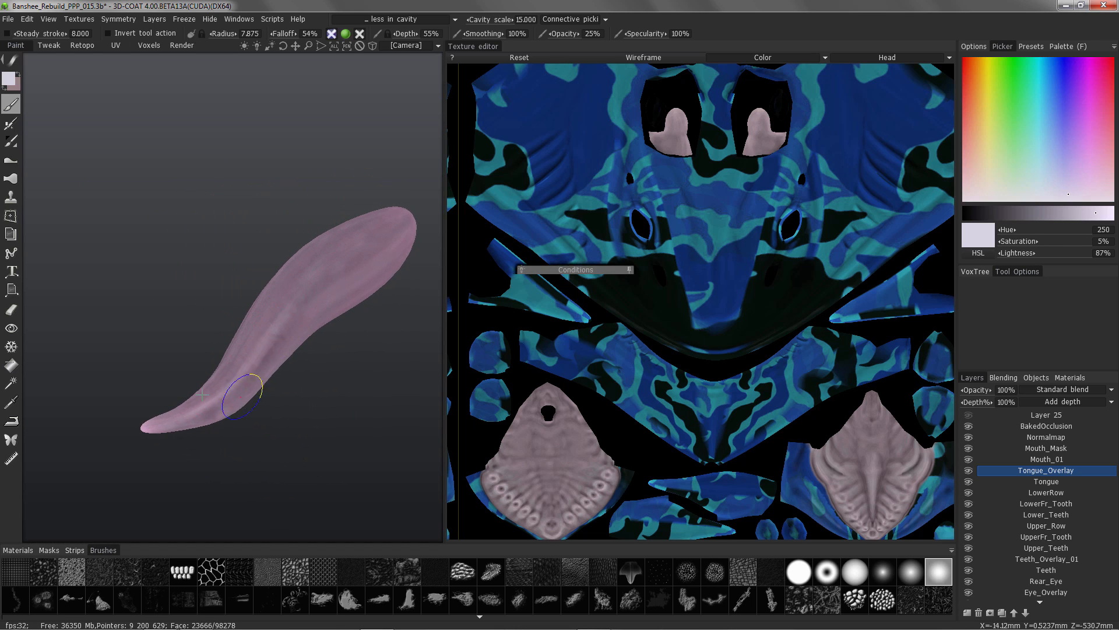
pyautogui.keyDown('alt'); pyautogui.moveTo(202, 394); pyautogui.dragTo(229, 374); pyautogui.keyUp('alt')
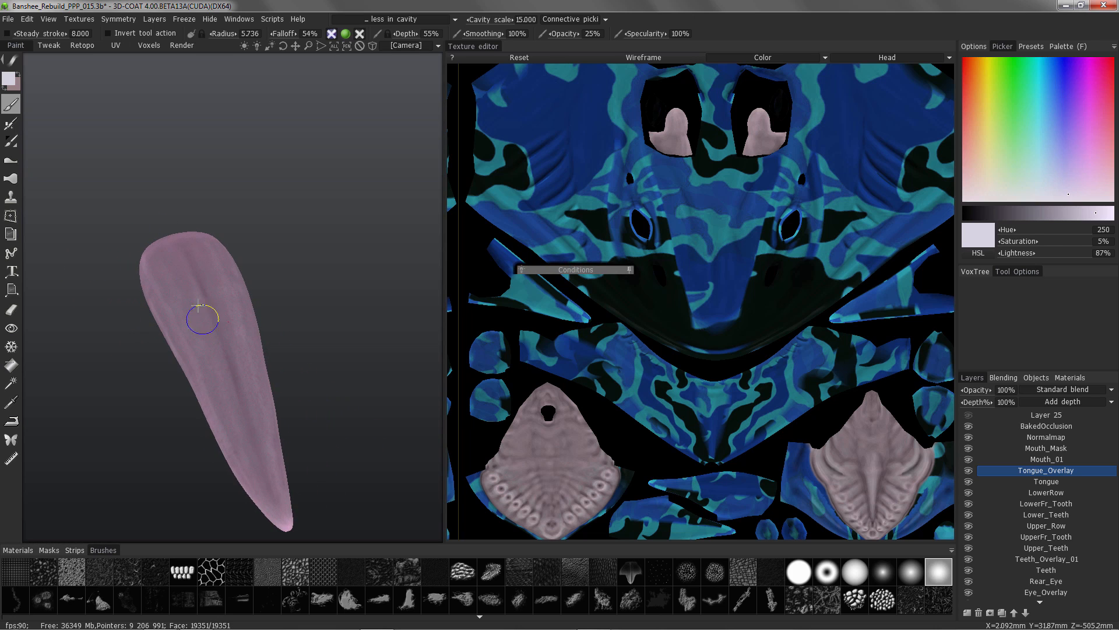
pyautogui.keyDown('alt'); pyautogui.moveTo(234, 412); pyautogui.dragTo(198, 332); pyautogui.keyUp('alt')
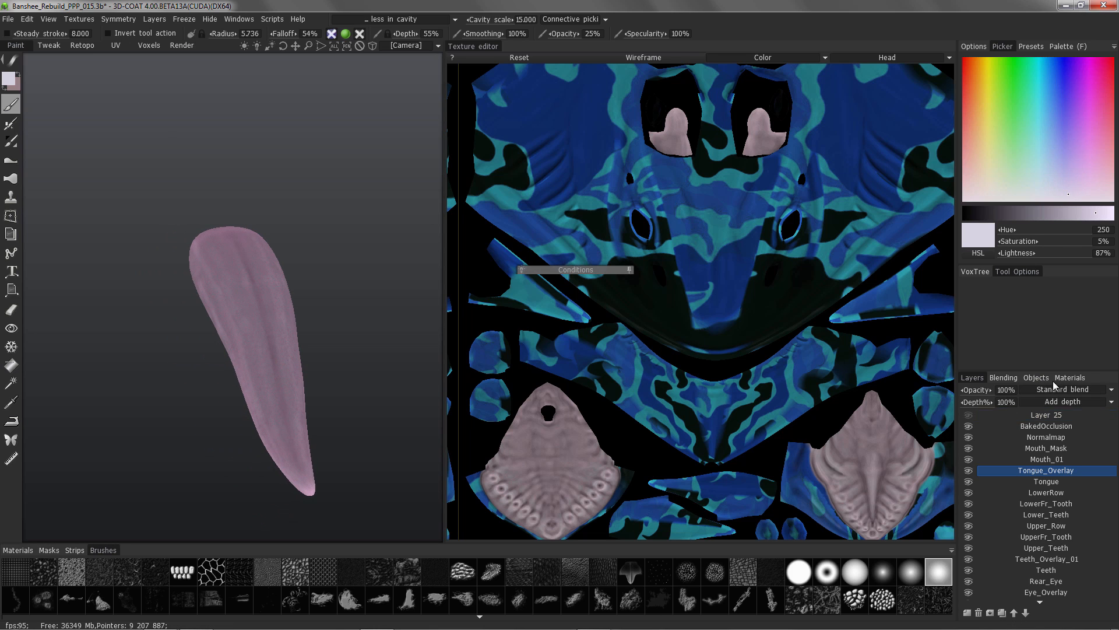
# Step: Make the Teeth_Teeth, Body_Head, Eye_Eyes and Rear_Eye_Eyes materials visible and inspect the open mouth
pyautogui.click(1069, 378)
pyautogui.click(965, 468)
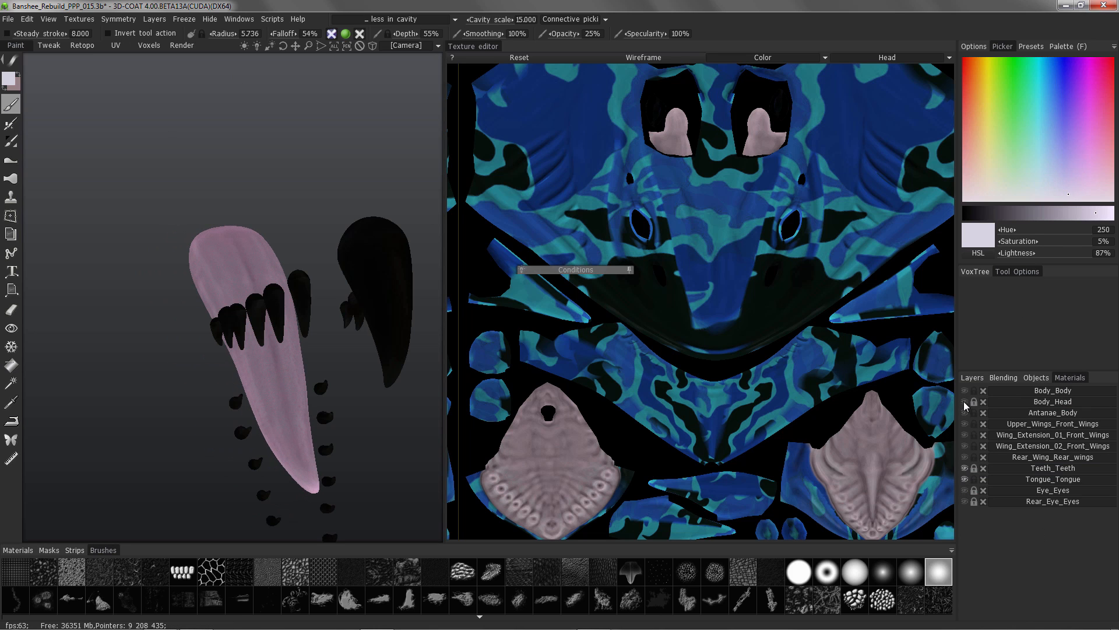
pyautogui.click(965, 402)
pyautogui.scroll(-4, 291, 373)
pyautogui.keyDown('alt'); pyautogui.moveTo(227, 408); pyautogui.dragTo(265, 312); pyautogui.keyUp('alt')
pyautogui.scroll(-3, 265, 312)
pyautogui.scroll(5, 265, 312)
pyautogui.click(965, 491)
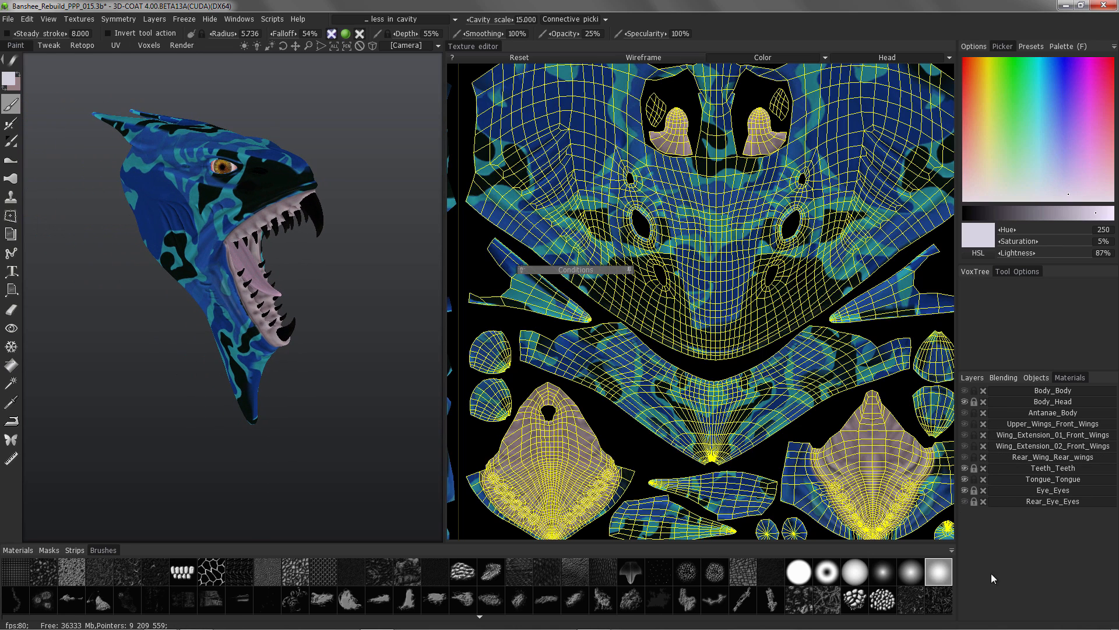
pyautogui.keyDown('alt'); pyautogui.moveTo(165, 214); pyautogui.dragTo(131, 220); pyautogui.keyUp('alt')
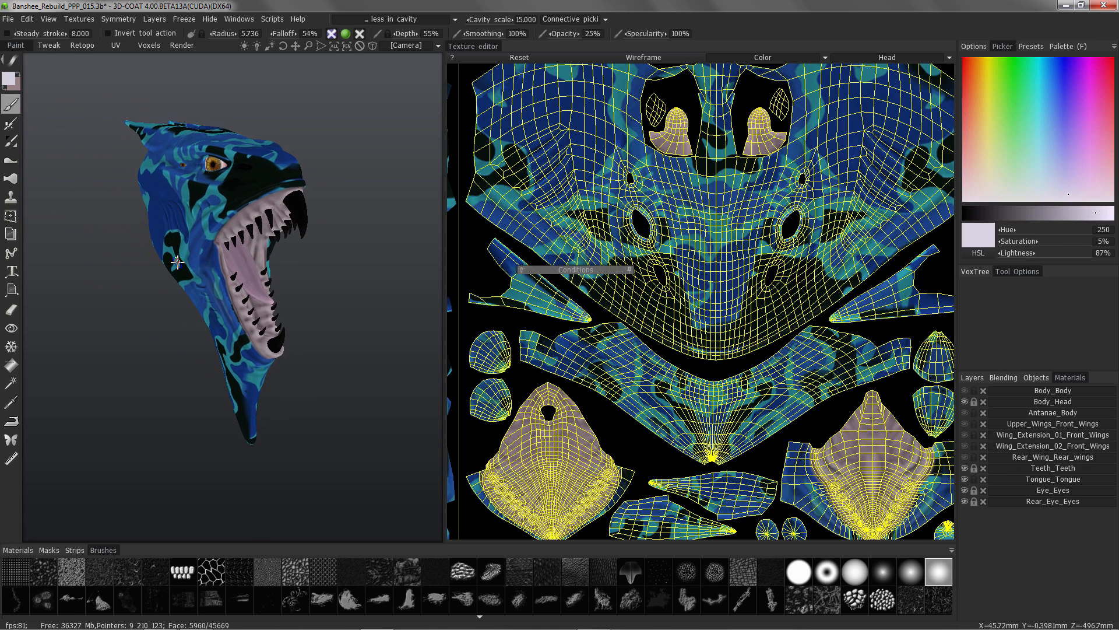
pyautogui.keyDown('alt'); pyautogui.moveTo(131, 221); pyautogui.dragTo(182, 267, button='right'); pyautogui.keyUp('alt')
pyautogui.keyDown('alt'); pyautogui.moveTo(181, 267); pyautogui.dragTo(153, 262); pyautogui.keyUp('alt')
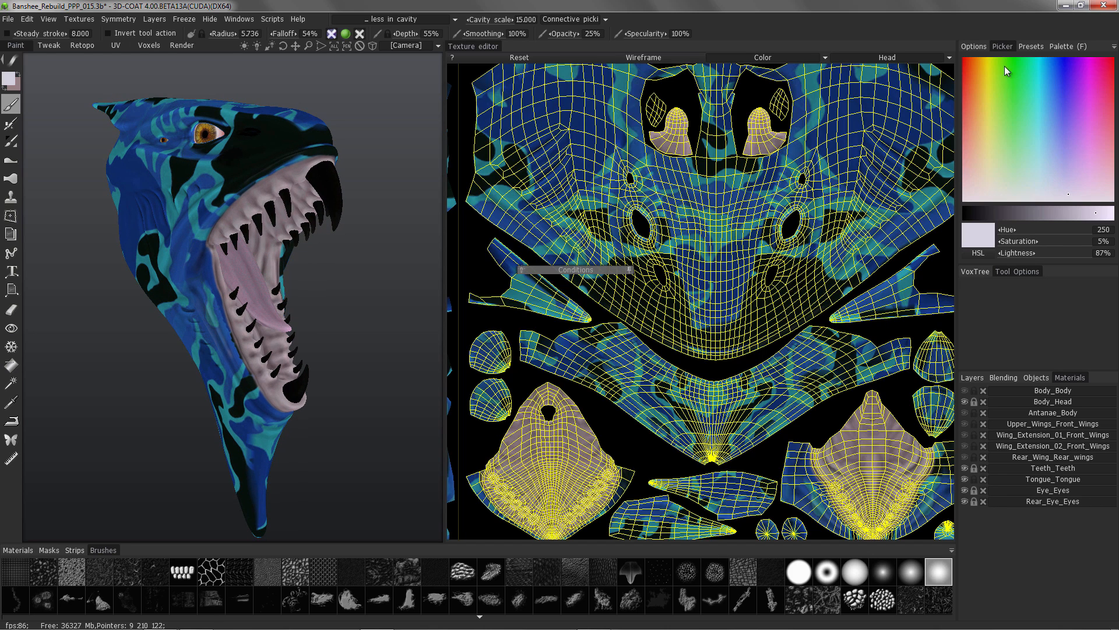
# Step: Switch the color picker to the creature reference image and frame its head
pyautogui.click(1114, 47)
pyautogui.click(1085, 90)
pyautogui.moveTo(979, 217); pyautogui.dragTo(1003, 227)
pyautogui.keyDown('alt'); pyautogui.moveTo(317, 130); pyautogui.dragTo(145, 266); pyautogui.keyUp('alt')
# Step: Add a new layer above Mouth_Mask and name it Head_Overlay
pyautogui.click(973, 378)
pyautogui.scroll(-2, 1036, 548)
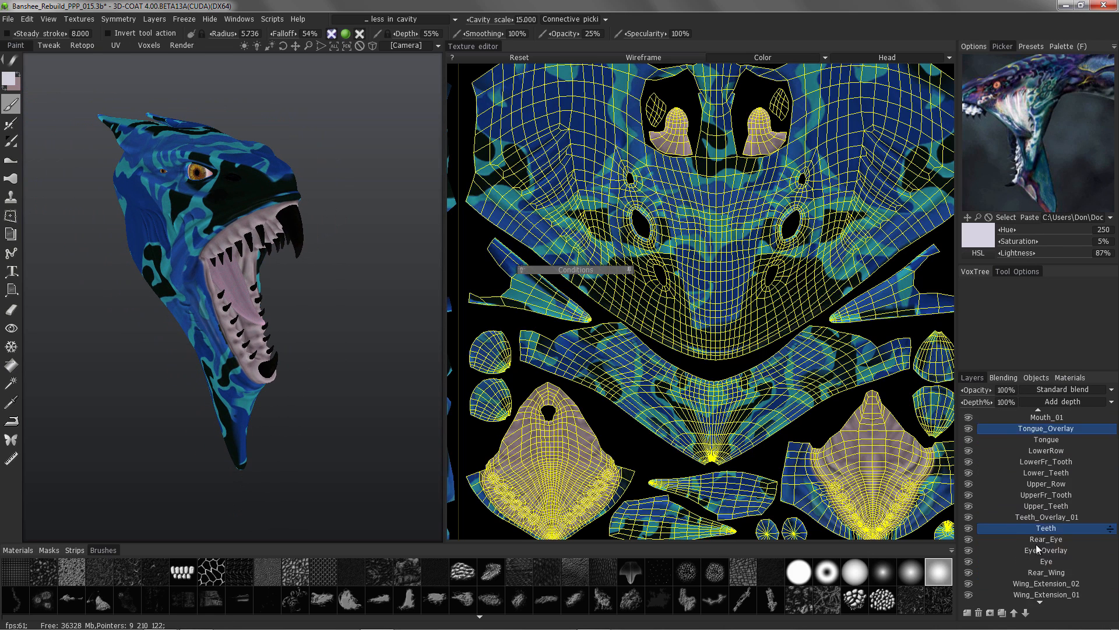
pyautogui.scroll(-3, 1037, 548)
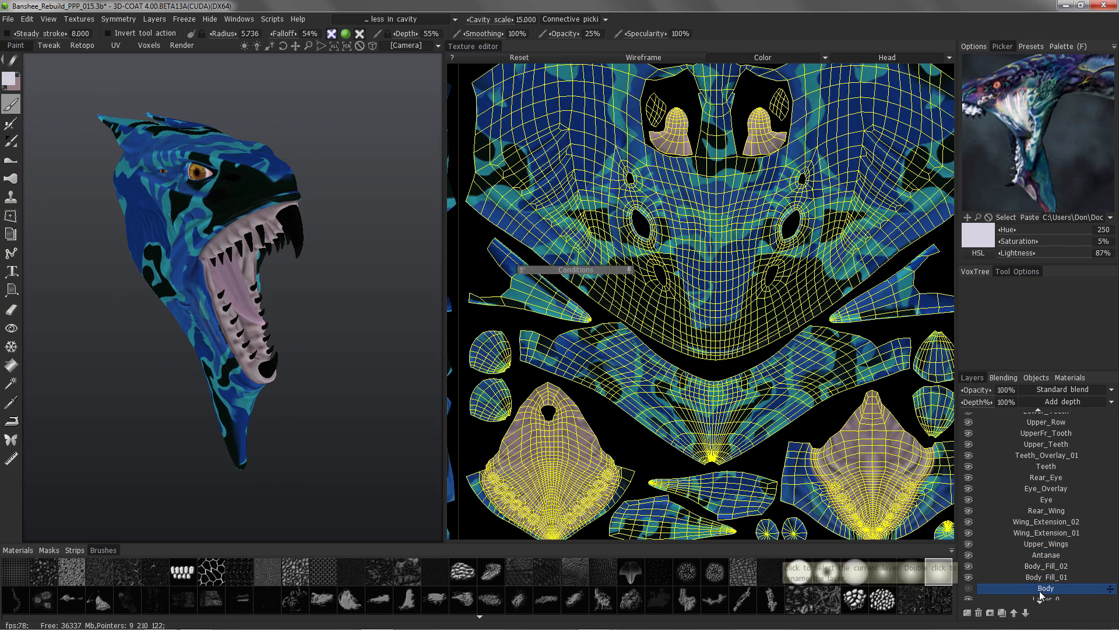
pyautogui.scroll(5, 1037, 466)
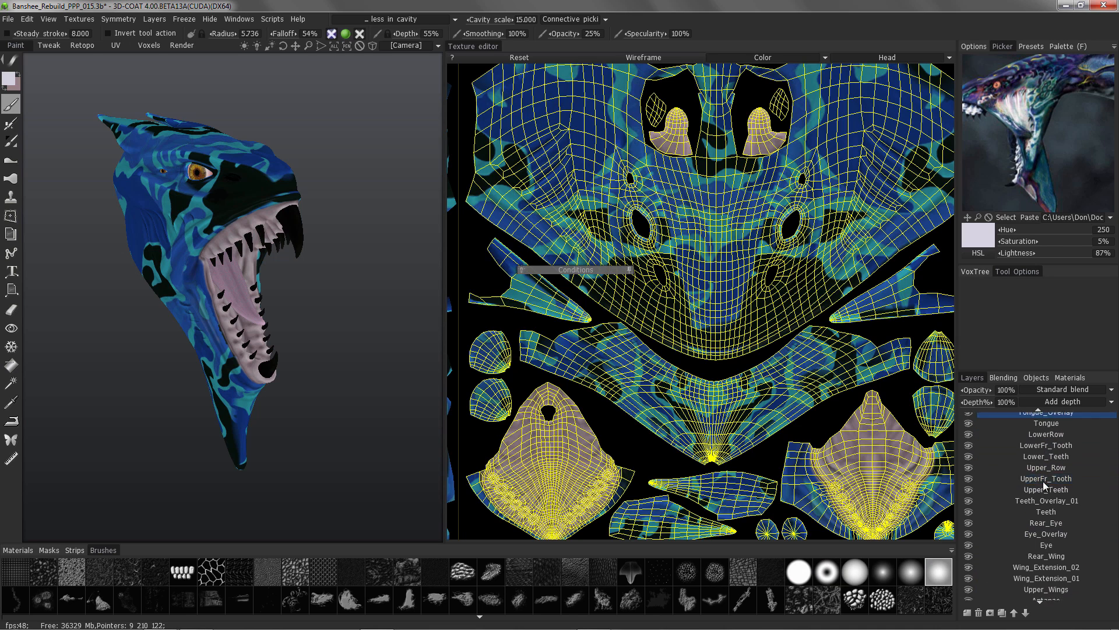
pyautogui.click(1039, 449)
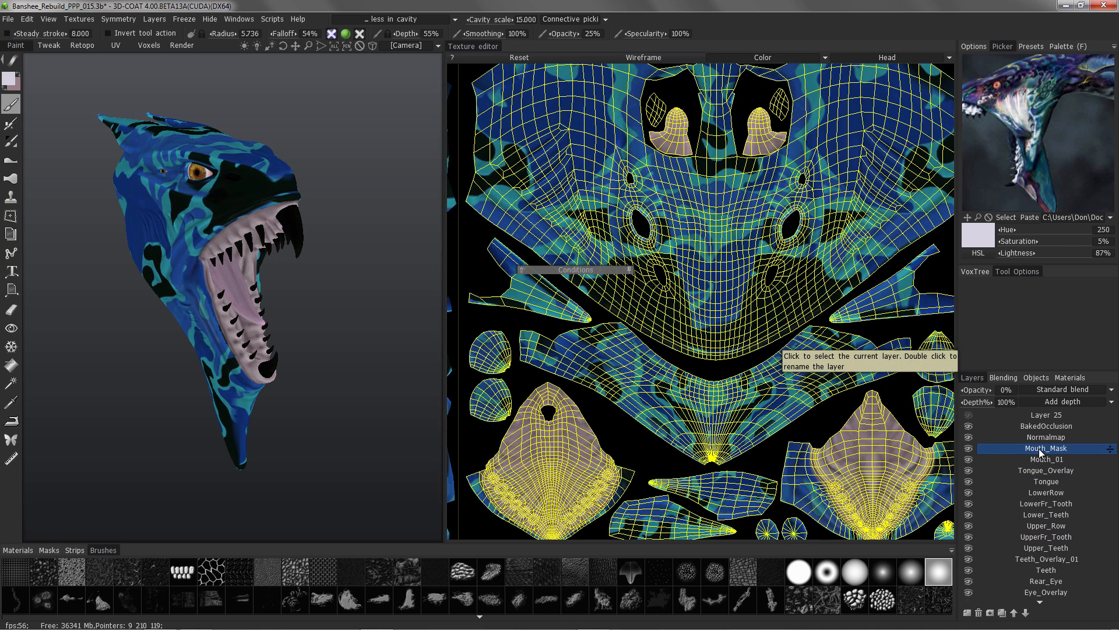
pyautogui.click(967, 613)
pyautogui.doubleClick(1041, 448)
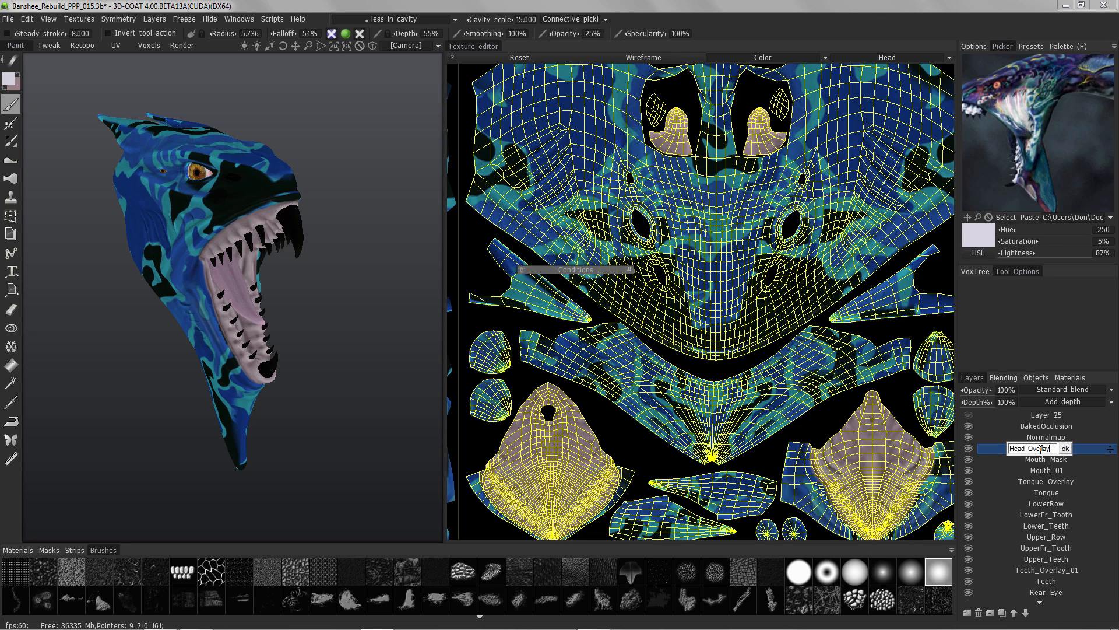
pyautogui.write('Head_Overlay')
pyautogui.press('Return')
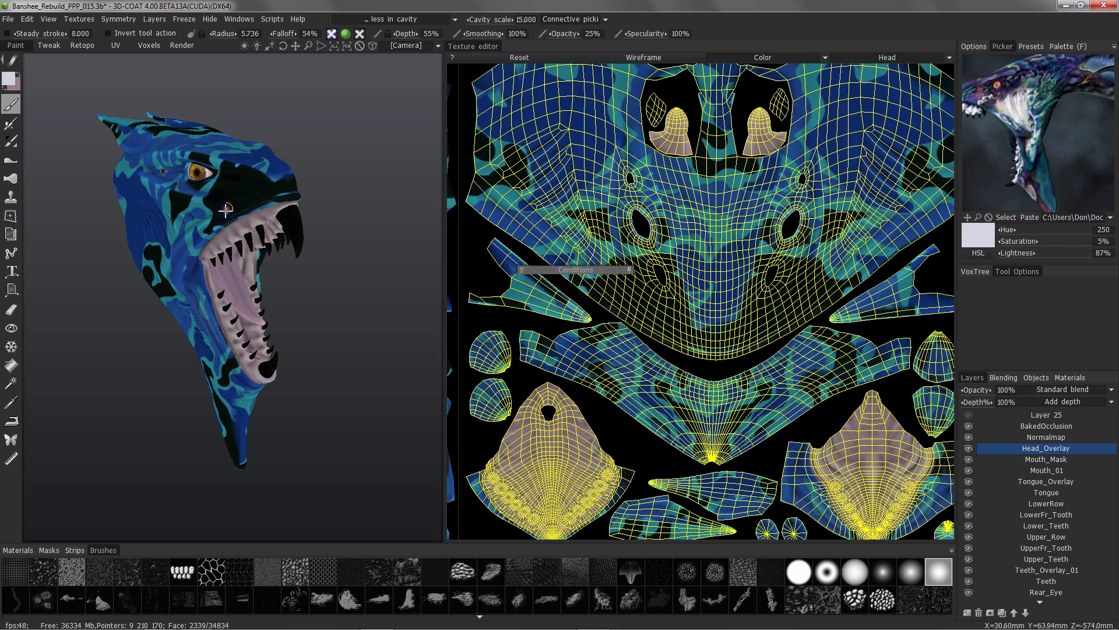
# Step: Set the paint condition to Pressure not dependent on color and sample a blue with hue 211, saturation 92% and lightness 64%
pyautogui.click(10, 403)
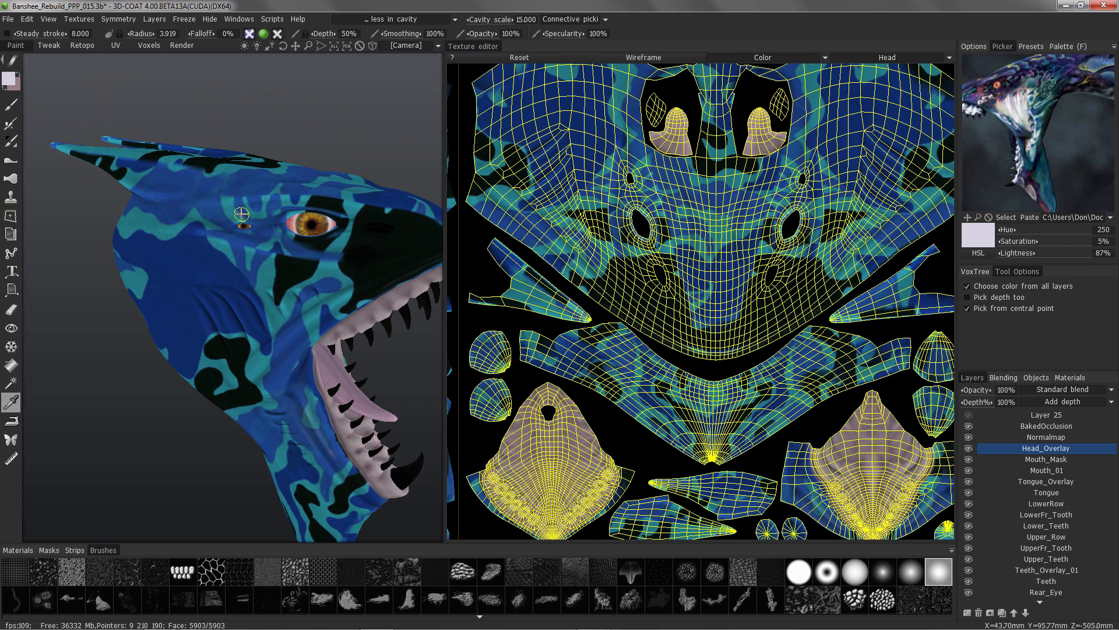
pyautogui.click(394, 19)
pyautogui.click(379, 30)
pyautogui.click(967, 90)
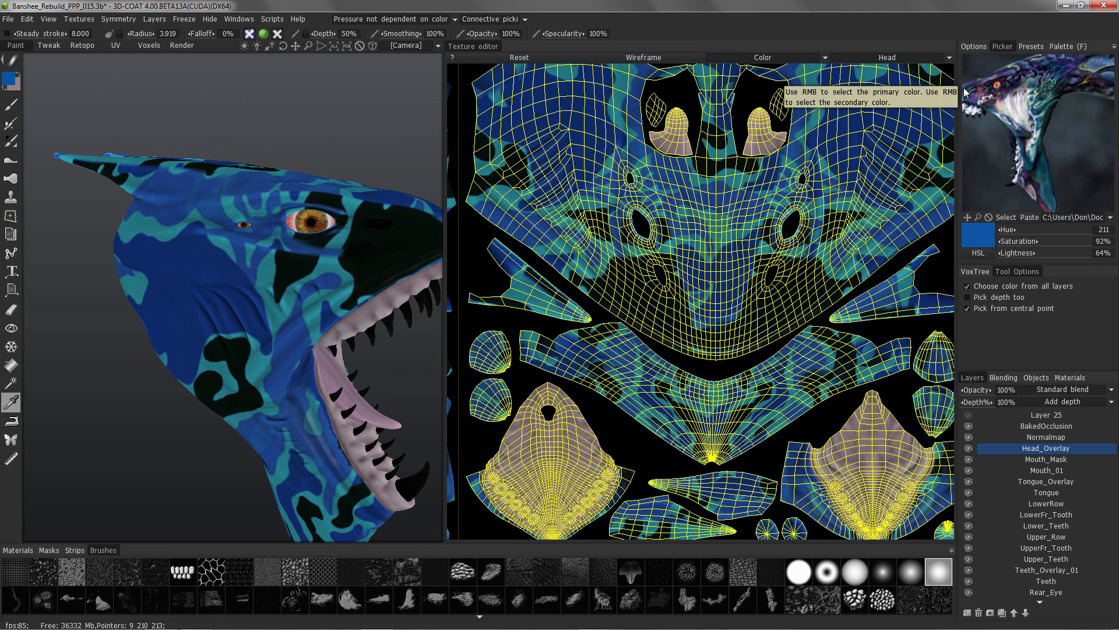
pyautogui.keyDown('alt'); pyautogui.moveTo(280, 256); pyautogui.dragTo(3, 99); pyautogui.keyUp('alt')
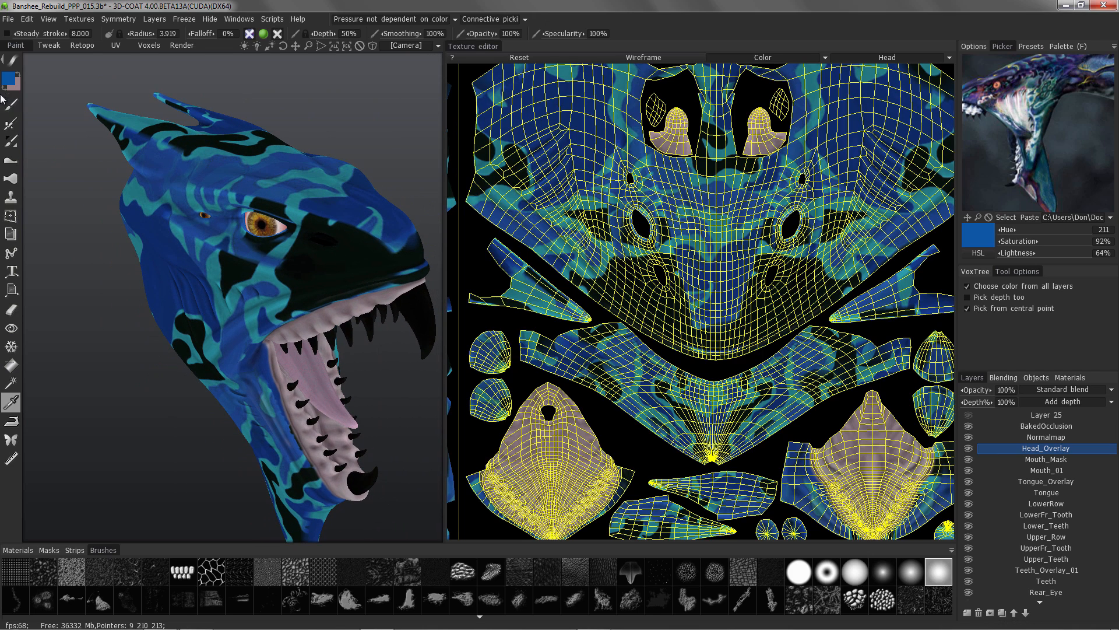
# Step: Set the paint brush to 84% depth and 69% opacity, and unlock the Body_Head material
pyautogui.click(11, 105)
pyautogui.moveTo(300, 270)
pyautogui.keyDown('alt'); pyautogui.mouseDown()
pyautogui.moveTo(262, 257)
pyautogui.moveTo(201, 267)
pyautogui.mouseUp(); pyautogui.keyUp('alt')
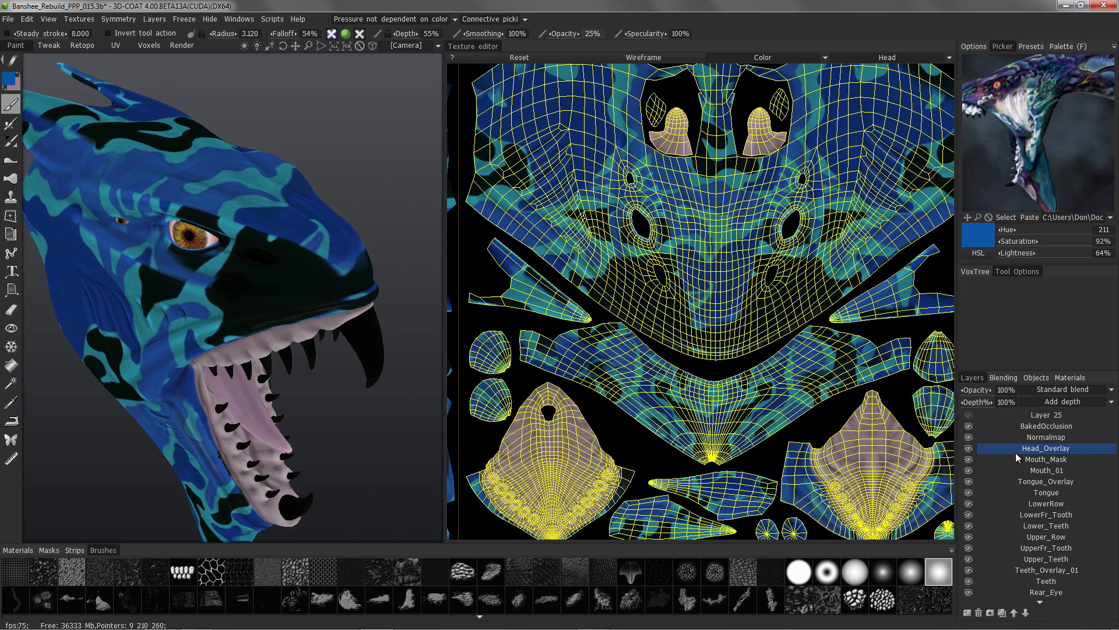
pyautogui.moveTo(593, 39); pyautogui.dragTo(596, 40)
pyautogui.moveTo(269, 275)
pyautogui.keyDown('alt'); pyautogui.mouseDown()
pyautogui.moveTo(253, 287)
pyautogui.moveTo(173, 241)
pyautogui.moveTo(253, 276)
pyautogui.moveTo(225, 276)
pyautogui.mouseUp(); pyautogui.keyUp('alt')
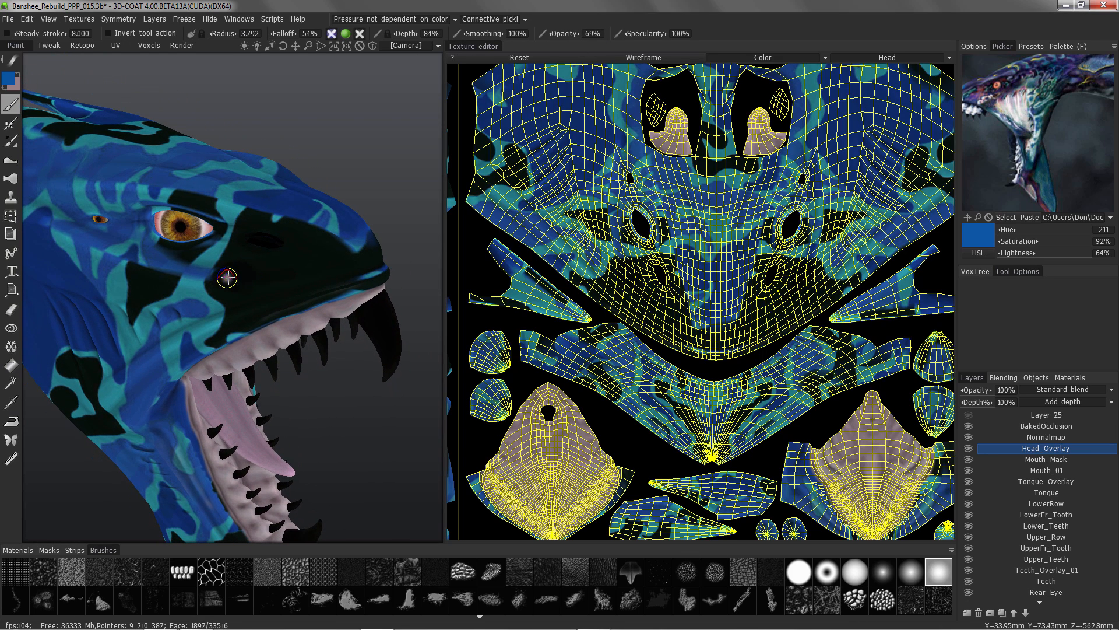
pyautogui.click(1037, 378)
pyautogui.click(976, 402)
pyautogui.keyDown('alt'); pyautogui.moveTo(201, 176); pyautogui.dragTo(257, 65, button='middle'); pyautogui.keyUp('alt')
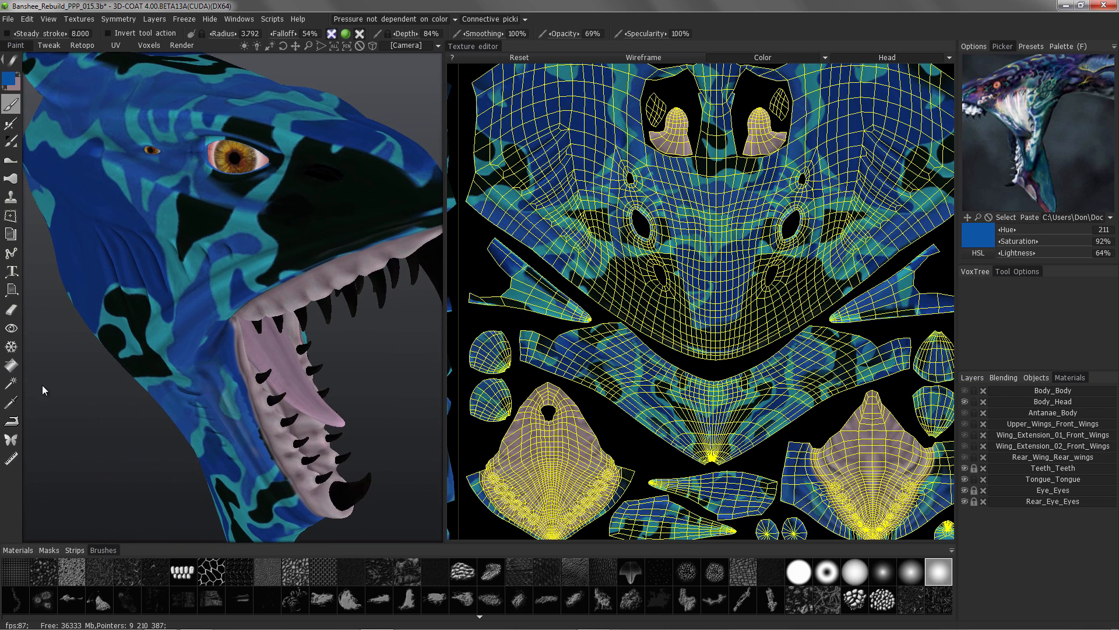
# Step: Sample the dark blue from the head with hue 221, saturation 85% and lightness 41%, and add it to the palette
pyautogui.click(13, 402)
pyautogui.moveTo(95, 205)
pyautogui.keyDown('alt'); pyautogui.mouseDown()
pyautogui.moveTo(97, 216)
pyautogui.moveTo(98, 205)
pyautogui.mouseUp(); pyautogui.keyUp('alt')
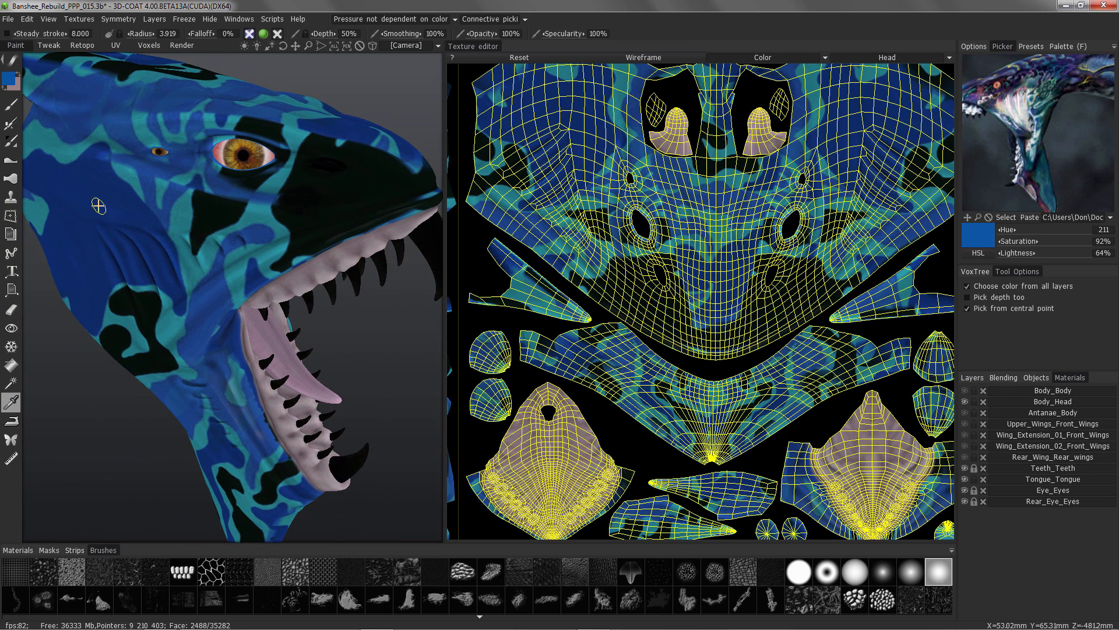
pyautogui.click(10, 106)
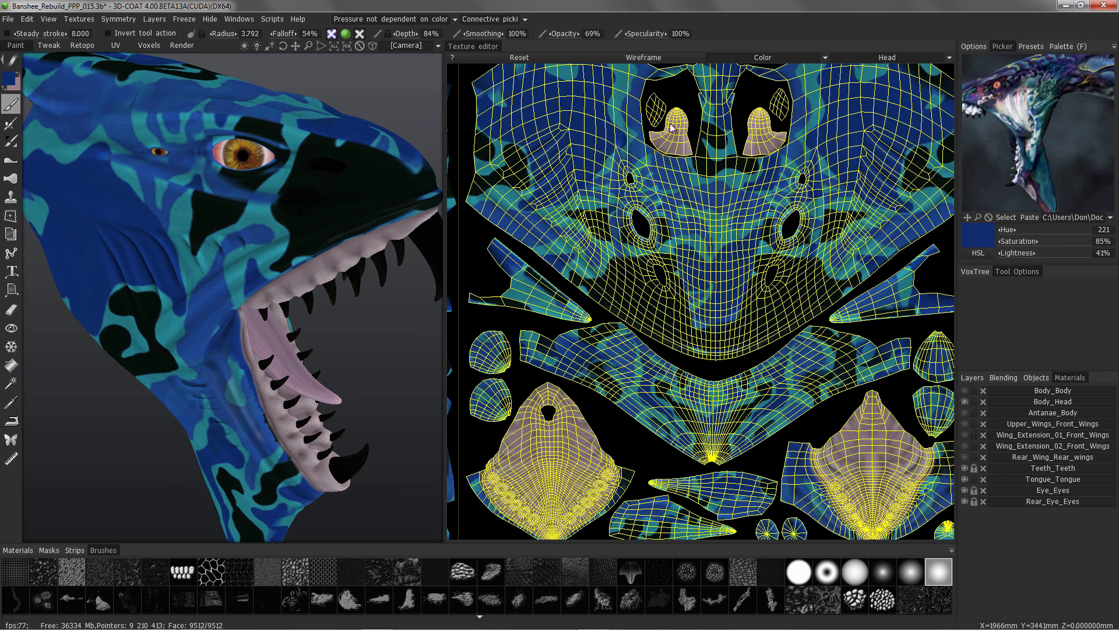
pyautogui.click(1059, 46)
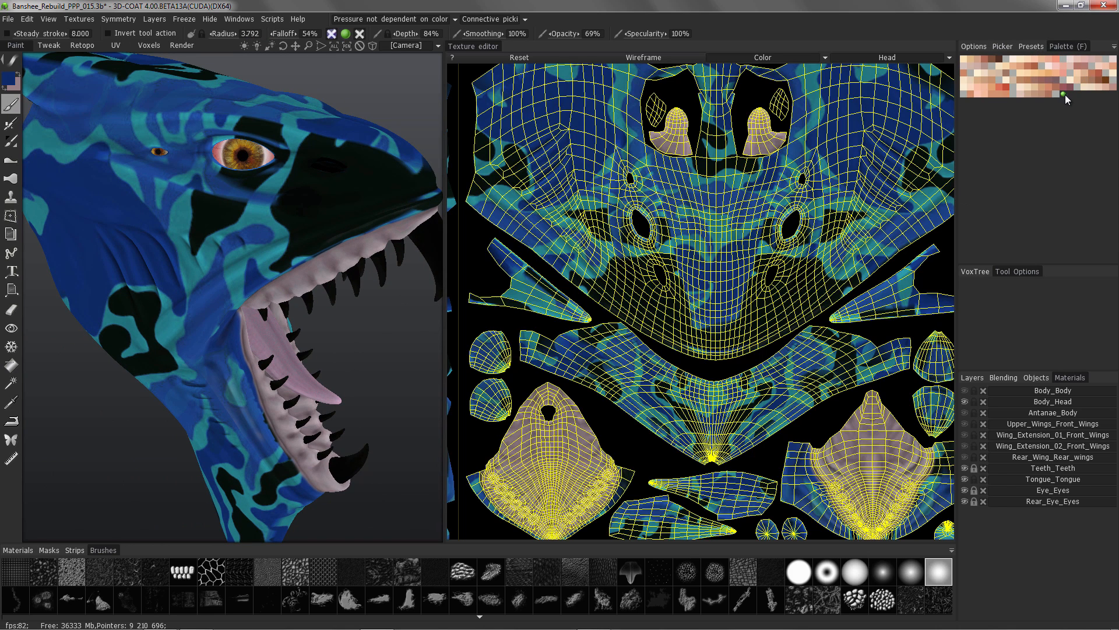
# Step: Pick a brighter blue from the reference image and store it as a palette color
pyautogui.click(1003, 47)
pyautogui.moveTo(985, 105); pyautogui.dragTo(1007, 114, button='middle')
pyautogui.click(1071, 47)
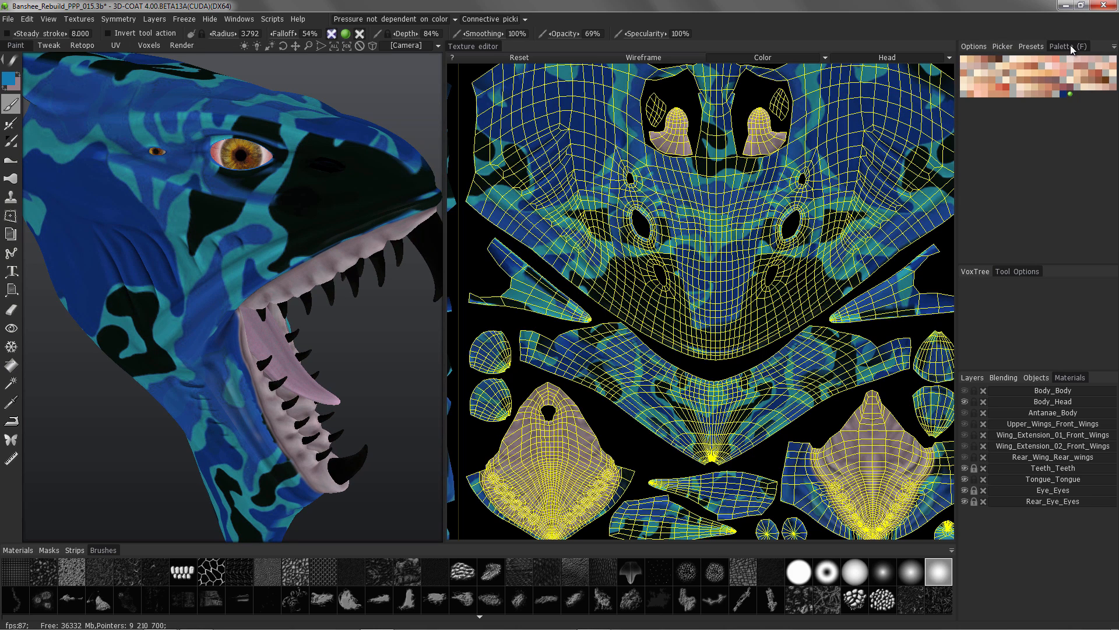
# Step: Give the paint brush a different pen-pressure stroke type with a soft round tip, and set its opacity to 100%
pyautogui.keyDown('alt'); pyautogui.moveTo(295, 175); pyautogui.dragTo(273, 206); pyautogui.keyUp('alt')
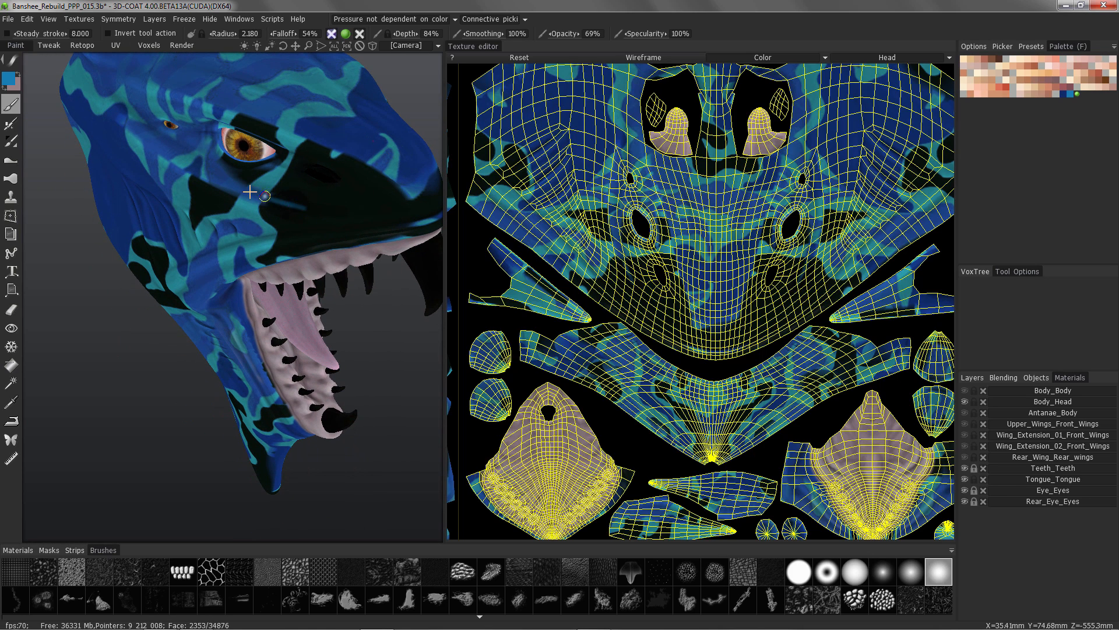
pyautogui.moveTo(260, 198)
pyautogui.keyDown('alt'); pyautogui.mouseDown()
pyautogui.moveTo(291, 204)
pyautogui.moveTo(243, 198)
pyautogui.moveTo(337, 204)
pyautogui.moveTo(310, 215)
pyautogui.moveTo(278, 200)
pyautogui.moveTo(288, 202)
pyautogui.moveTo(270, 217)
pyautogui.mouseUp(); pyautogui.keyUp('alt')
pyautogui.moveTo(13, 61)
pyautogui.click(109, 64)
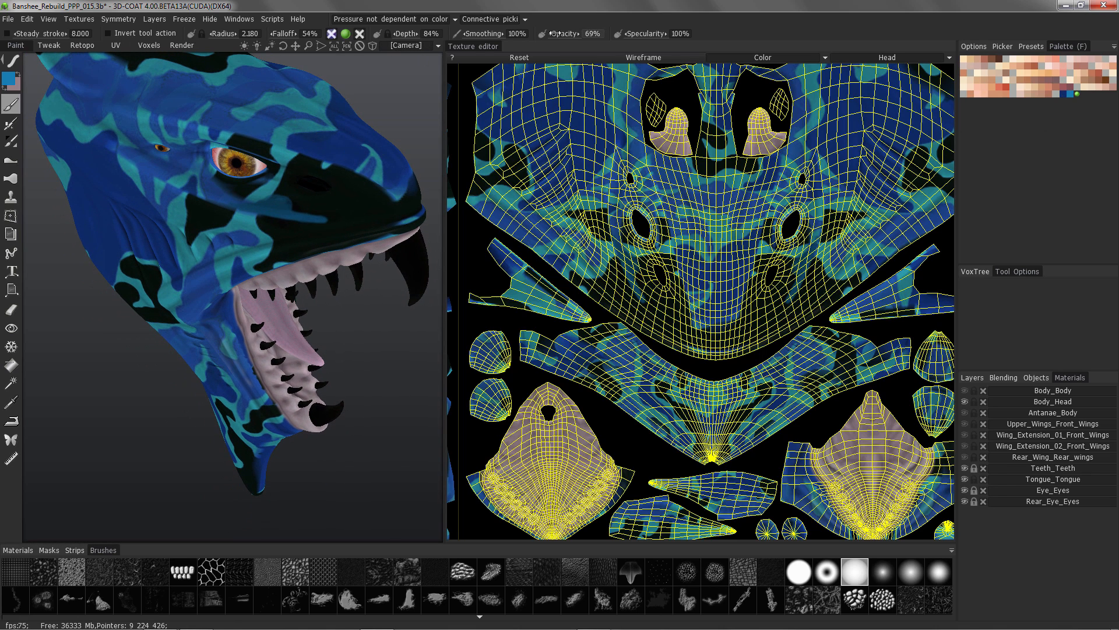
pyautogui.moveTo(569, 34); pyautogui.dragTo(595, 34)
# Step: Paint over the black areas of the snout and upper lip with the dark blue palette color
pyautogui.keyDown('alt'); pyautogui.moveTo(291, 200); pyautogui.dragTo(238, 203); pyautogui.keyUp('alt')
pyautogui.keyDown('alt'); pyautogui.moveTo(238, 203); pyautogui.dragTo(218, 166, button='right'); pyautogui.keyUp('alt')
pyautogui.moveTo(218, 166)
pyautogui.keyDown('alt'); pyautogui.mouseDown()
pyautogui.moveTo(152, 125)
pyautogui.moveTo(189, 107)
pyautogui.moveTo(179, 122)
pyautogui.moveTo(198, 139)
pyautogui.moveTo(188, 146)
pyautogui.moveTo(217, 219)
pyautogui.mouseUp(); pyautogui.keyUp('alt')
pyautogui.moveTo(217, 219)
pyautogui.keyDown('alt'); pyautogui.mouseDown(button='right')
pyautogui.moveTo(198, 227)
pyautogui.moveTo(222, 219)
pyautogui.mouseUp(button='right'); pyautogui.keyUp('alt')
pyautogui.moveTo(221, 219)
pyautogui.keyDown('alt'); pyautogui.mouseDown()
pyautogui.moveTo(187, 213)
pyautogui.moveTo(185, 198)
pyautogui.moveTo(230, 208)
pyautogui.moveTo(187, 176)
pyautogui.moveTo(203, 175)
pyautogui.moveTo(232, 228)
pyautogui.mouseUp(); pyautogui.keyUp('alt')
pyautogui.click(1063, 94)
pyautogui.keyDown('alt'); pyautogui.moveTo(233, 227); pyautogui.dragTo(203, 249, button='right'); pyautogui.keyUp('alt')
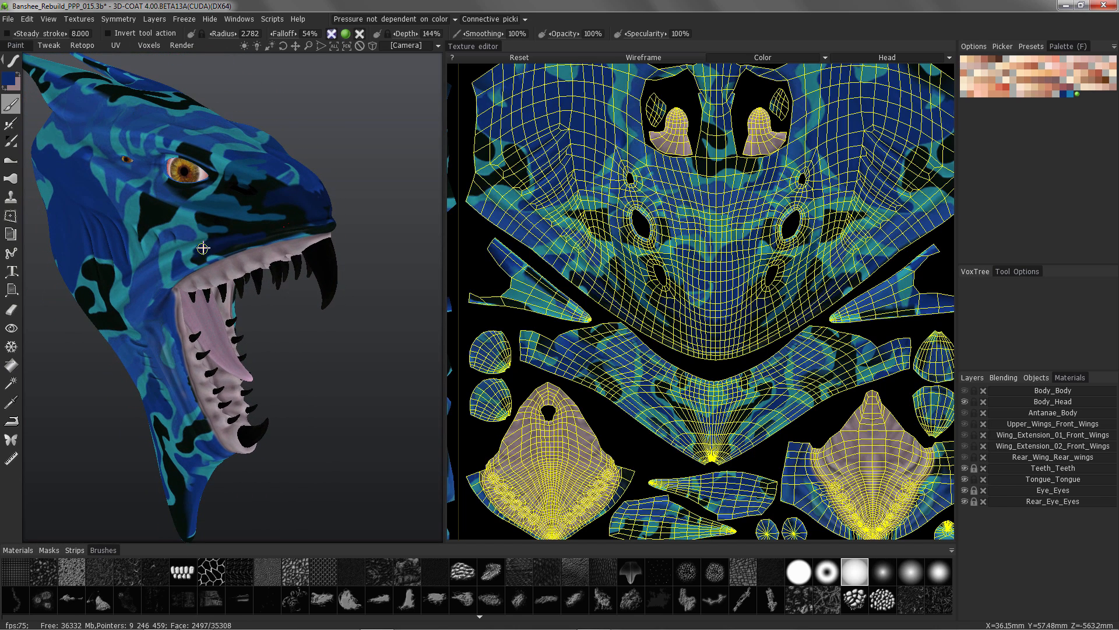
pyautogui.keyDown('alt'); pyautogui.moveTo(249, 234); pyautogui.dragTo(274, 212, button='middle'); pyautogui.keyUp('alt')
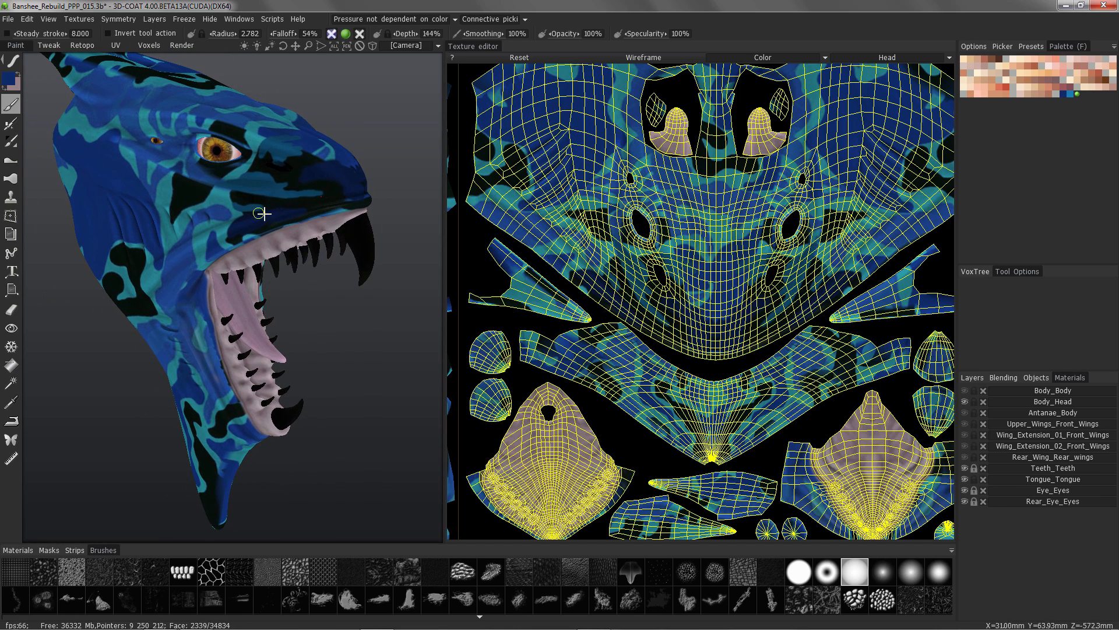
pyautogui.keyDown('alt'); pyautogui.moveTo(249, 222); pyautogui.dragTo(220, 268); pyautogui.keyUp('alt')
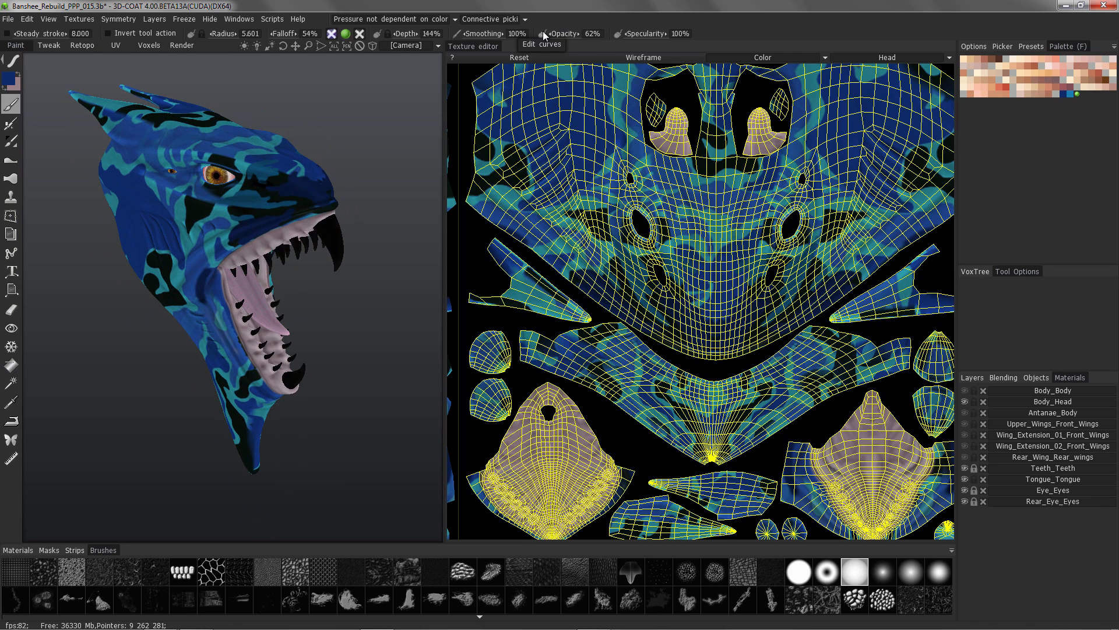
# Step: Shade the jaw and neck in dark blue, and set the brush to 57% opacity, 163% depth and 33% falloff
pyautogui.moveTo(182, 304)
pyautogui.mouseDown()
pyautogui.moveTo(205, 268)
pyautogui.moveTo(183, 298)
pyautogui.moveTo(192, 250)
pyautogui.moveTo(204, 298)
pyautogui.moveTo(165, 239)
pyautogui.moveTo(187, 317)
pyautogui.moveTo(192, 291)
pyautogui.mouseUp()
pyautogui.moveTo(284, 34); pyautogui.dragTo(271, 33)
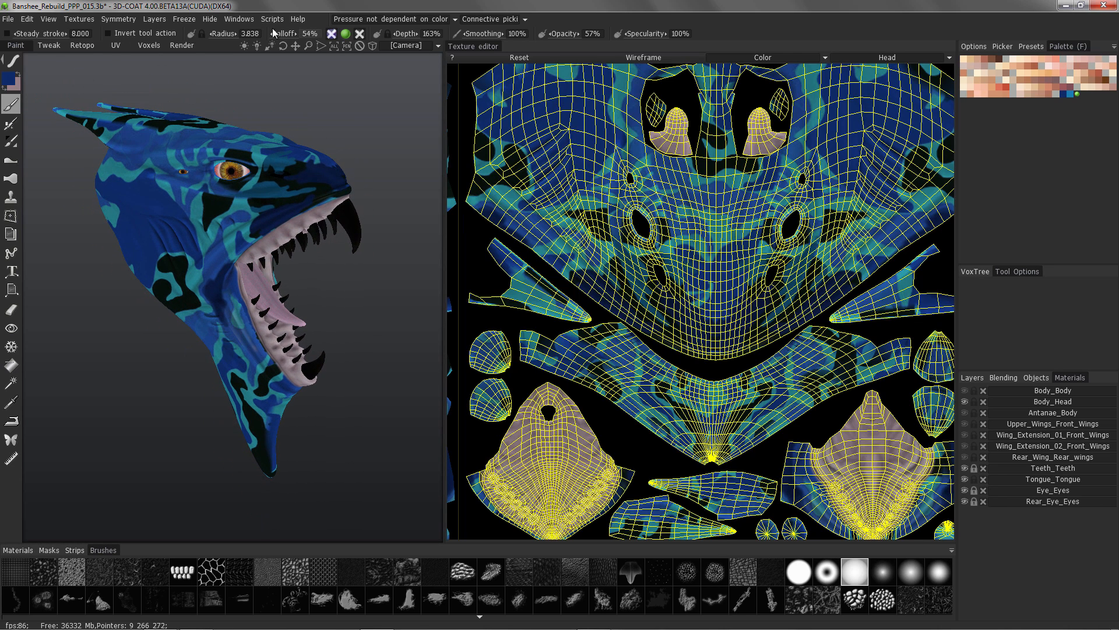
pyautogui.moveTo(209, 315)
pyautogui.keyDown('alt'); pyautogui.mouseDown()
pyautogui.moveTo(222, 266)
pyautogui.moveTo(221, 307)
pyautogui.mouseUp(); pyautogui.keyUp('alt')
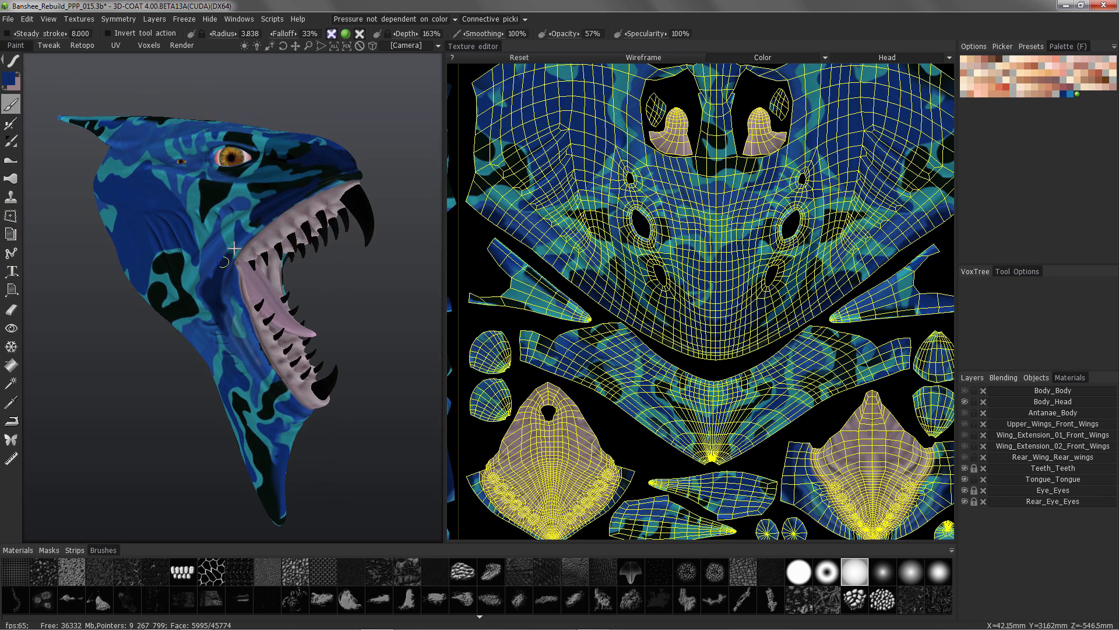
# Step: Set the paint color to hue 201, saturation 86% and lightness 70%, and select the hard round brush tip
pyautogui.moveTo(242, 230)
pyautogui.keyDown('alt'); pyautogui.mouseDown()
pyautogui.moveTo(225, 267)
pyautogui.moveTo(251, 220)
pyautogui.moveTo(192, 356)
pyautogui.moveTo(245, 256)
pyautogui.moveTo(228, 257)
pyautogui.moveTo(200, 146)
pyautogui.moveTo(559, 140)
pyautogui.mouseUp(); pyautogui.keyUp('alt')
pyautogui.click(9, 80)
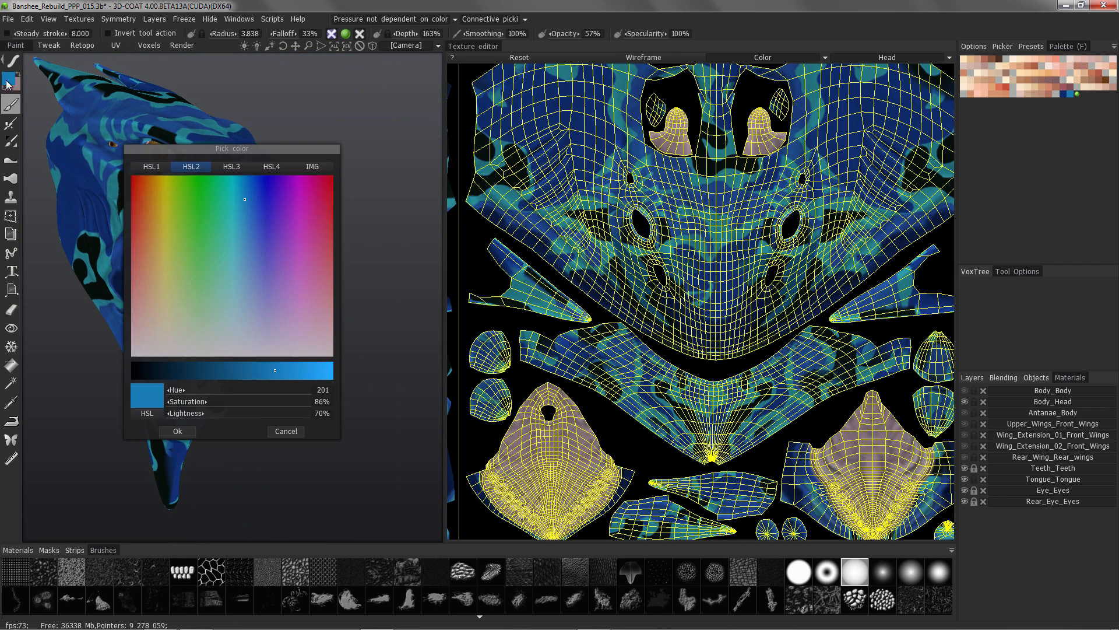
pyautogui.click(177, 431)
pyautogui.click(798, 571)
pyautogui.keyDown('alt'); pyautogui.moveTo(327, 350); pyautogui.dragTo(350, 344); pyautogui.keyUp('alt')
pyautogui.scroll(3, 234, 297)
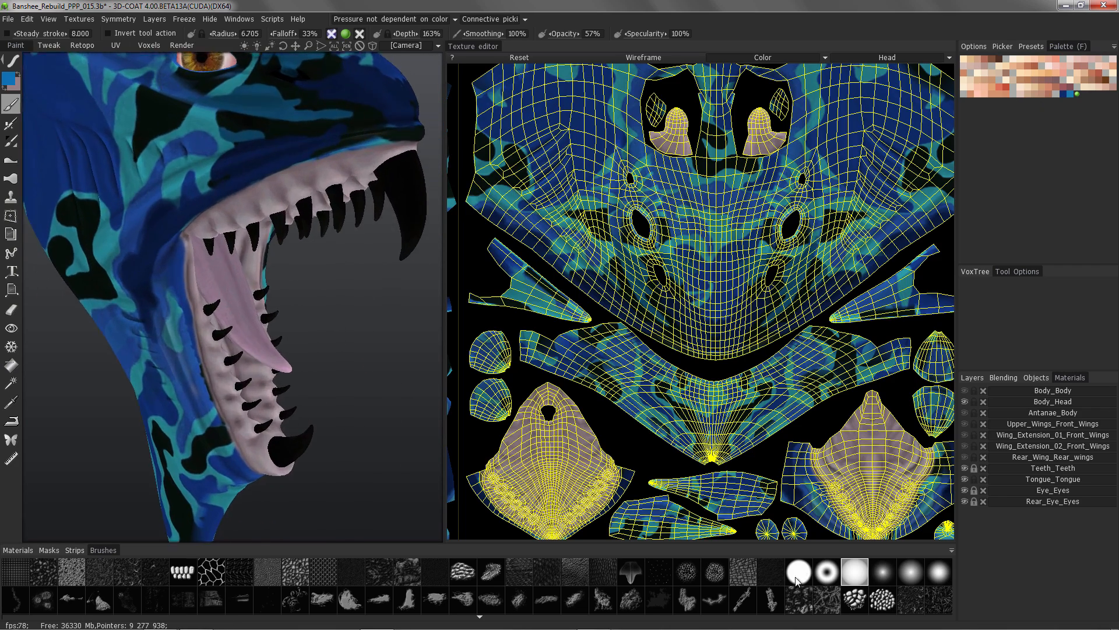
pyautogui.scroll(-2, 122, 253)
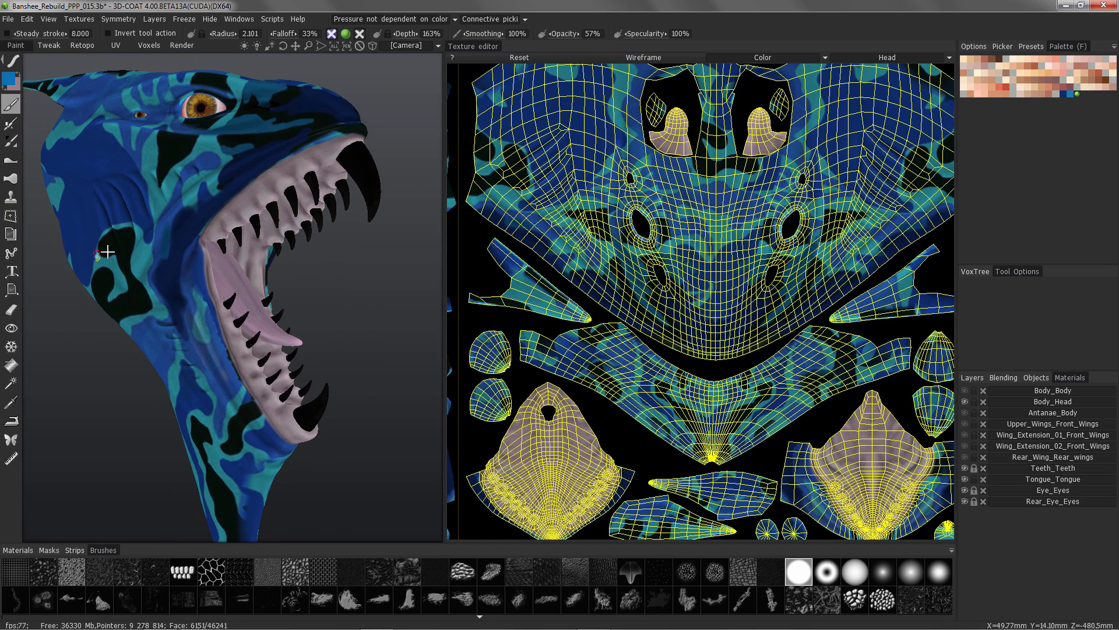
# Step: Paint bright blue camouflage accents between the eye and the snout with the brush opacity at 113%
pyautogui.keyDown('alt'); pyautogui.moveTo(108, 250); pyautogui.dragTo(223, 171); pyautogui.keyUp('alt')
pyautogui.scroll(-3, 157, 297)
pyautogui.scroll(4, 222, 170)
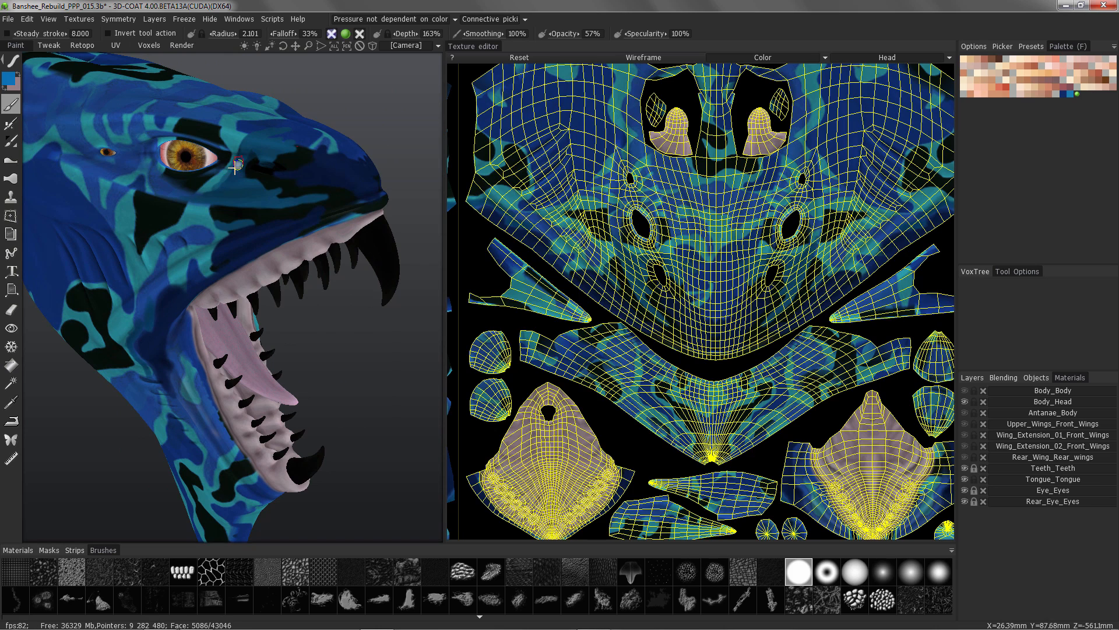
pyautogui.keyDown('alt'); pyautogui.moveTo(280, 152); pyautogui.dragTo(251, 154); pyautogui.keyUp('alt')
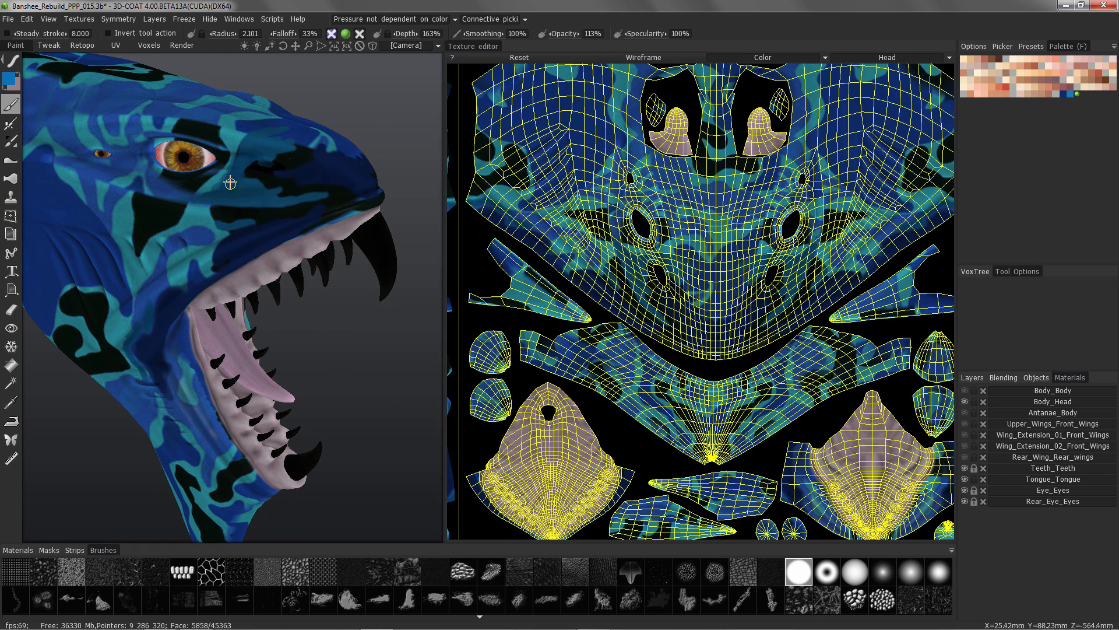
pyautogui.keyDown('alt'); pyautogui.moveTo(203, 190); pyautogui.dragTo(288, 234); pyautogui.keyUp('alt')
pyautogui.scroll(-4, 225, 153)
pyautogui.scroll(4, 262, 219)
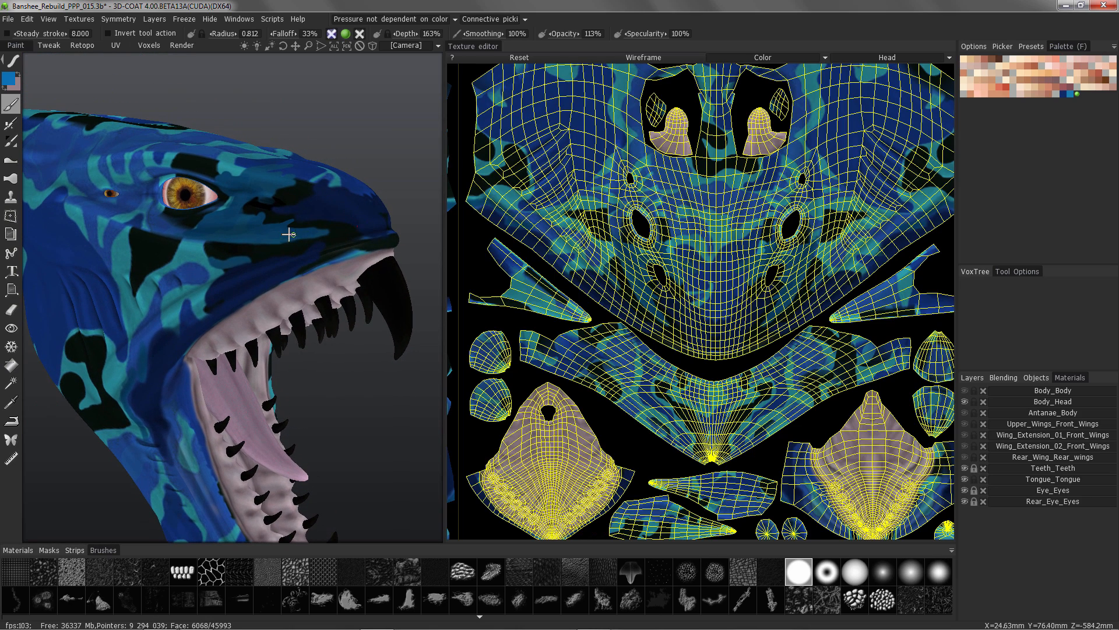
pyautogui.keyDown('alt'); pyautogui.moveTo(256, 239); pyautogui.dragTo(130, 264, button='right'); pyautogui.keyUp('alt')
pyautogui.keyDown('alt'); pyautogui.moveTo(130, 265); pyautogui.dragTo(187, 251); pyautogui.keyUp('alt')
pyautogui.keyDown('alt'); pyautogui.moveTo(186, 250); pyautogui.dragTo(255, 280, button='right'); pyautogui.keyUp('alt')
pyautogui.keyDown('alt'); pyautogui.moveTo(255, 280); pyautogui.dragTo(280, 283); pyautogui.keyUp('alt')
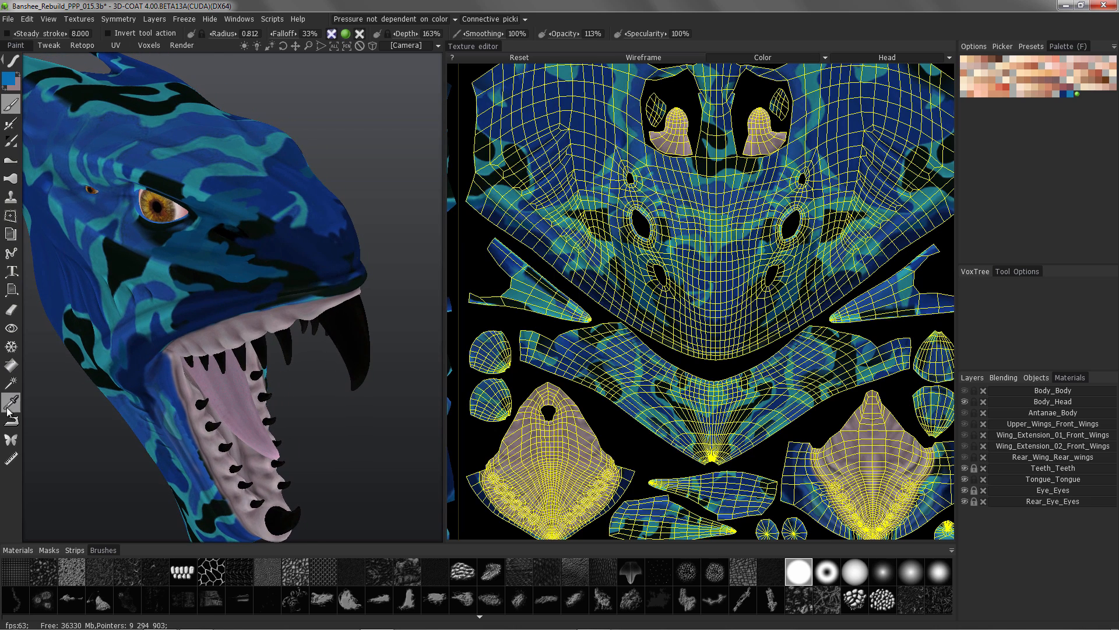
# Step: Sample the black and teal camouflage colors from the head and store them in the palette
pyautogui.click(11, 402)
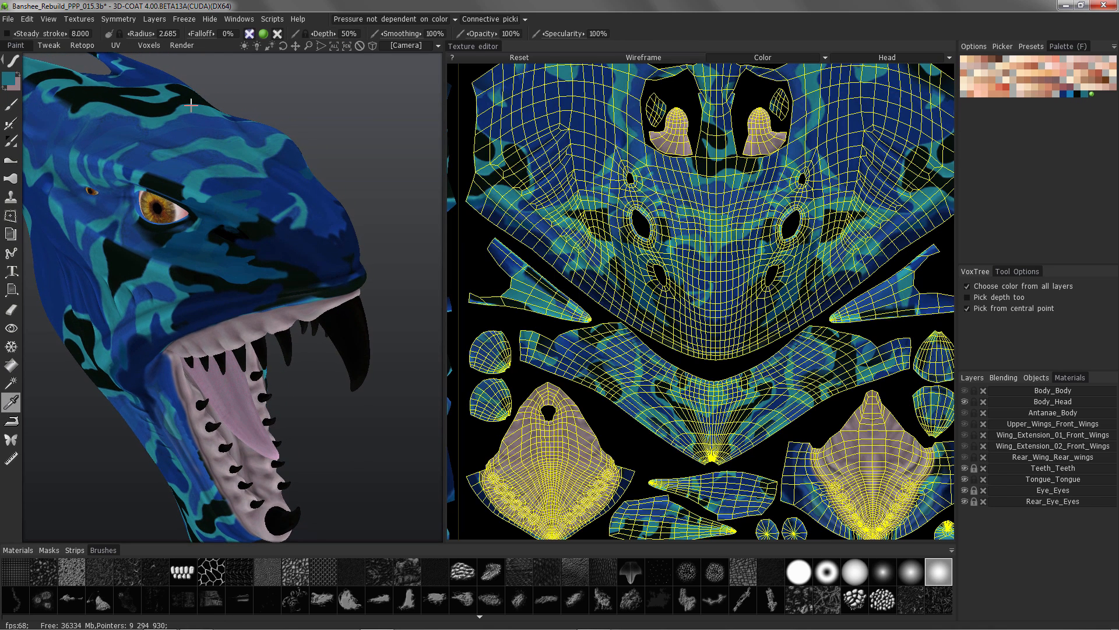
pyautogui.keyDown('alt'); pyautogui.moveTo(190, 105); pyautogui.dragTo(198, 84); pyautogui.keyUp('alt')
pyautogui.keyDown('alt'); pyautogui.moveTo(233, 280); pyautogui.dragTo(236, 178, button='middle'); pyautogui.keyUp('alt')
pyautogui.keyDown('alt'); pyautogui.moveTo(236, 177); pyautogui.dragTo(143, 274); pyautogui.keyUp('alt')
pyautogui.click(1092, 94)
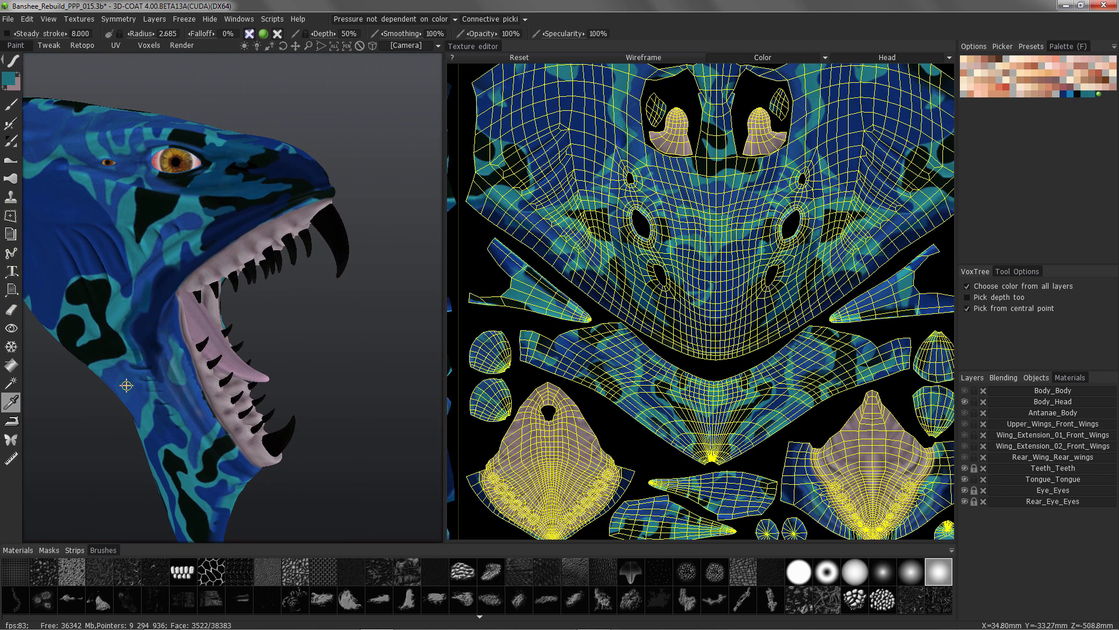
# Step: Sample a blue from the head and hide the Eye_Eyes and Rear_Eye_Eyes materials
pyautogui.keyDown('alt'); pyautogui.moveTo(97, 245); pyautogui.dragTo(118, 291); pyautogui.keyUp('alt')
pyautogui.click(964, 491)
pyautogui.click(964, 502)
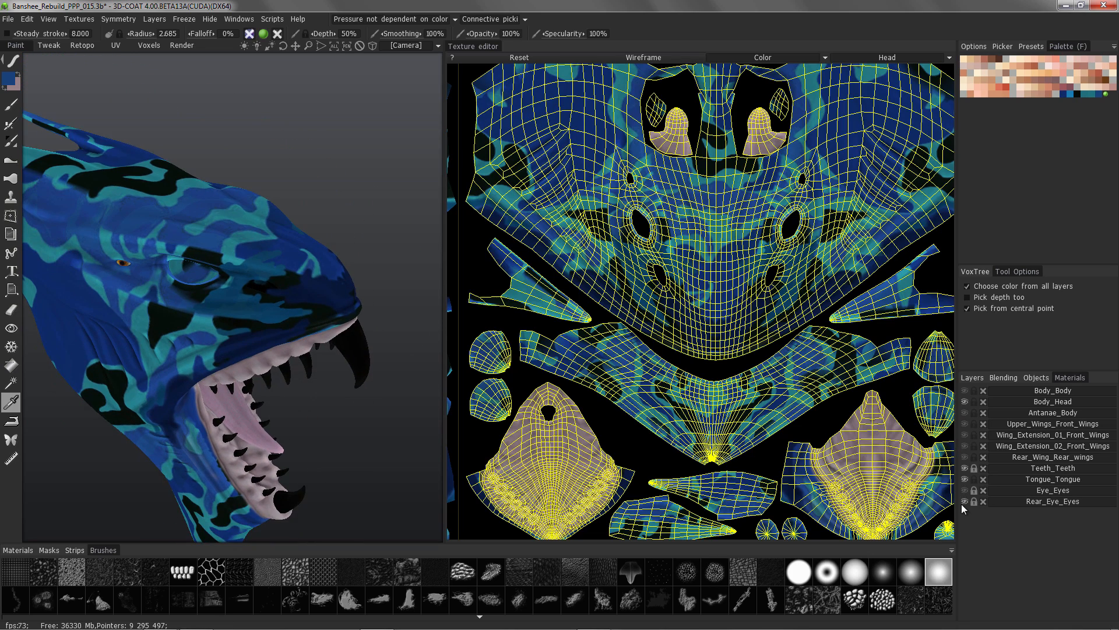
# Step: Paint blue patches around the eye socket and across the front of the snout with the brush at 171% depth
pyautogui.moveTo(290, 249)
pyautogui.keyDown('alt'); pyautogui.mouseDown()
pyautogui.moveTo(200, 362)
pyautogui.moveTo(165, 218)
pyautogui.moveTo(120, 270)
pyautogui.moveTo(127, 255)
pyautogui.moveTo(142, 270)
pyautogui.moveTo(136, 261)
pyautogui.moveTo(123, 286)
pyautogui.moveTo(162, 263)
pyautogui.moveTo(140, 266)
pyautogui.moveTo(145, 257)
pyautogui.moveTo(215, 240)
pyautogui.moveTo(185, 234)
pyautogui.moveTo(194, 225)
pyautogui.moveTo(161, 226)
pyautogui.moveTo(173, 234)
pyautogui.moveTo(153, 298)
pyautogui.moveTo(138, 251)
pyautogui.moveTo(150, 250)
pyautogui.moveTo(143, 257)
pyautogui.mouseUp(); pyautogui.keyUp('alt')
pyautogui.click(11, 105)
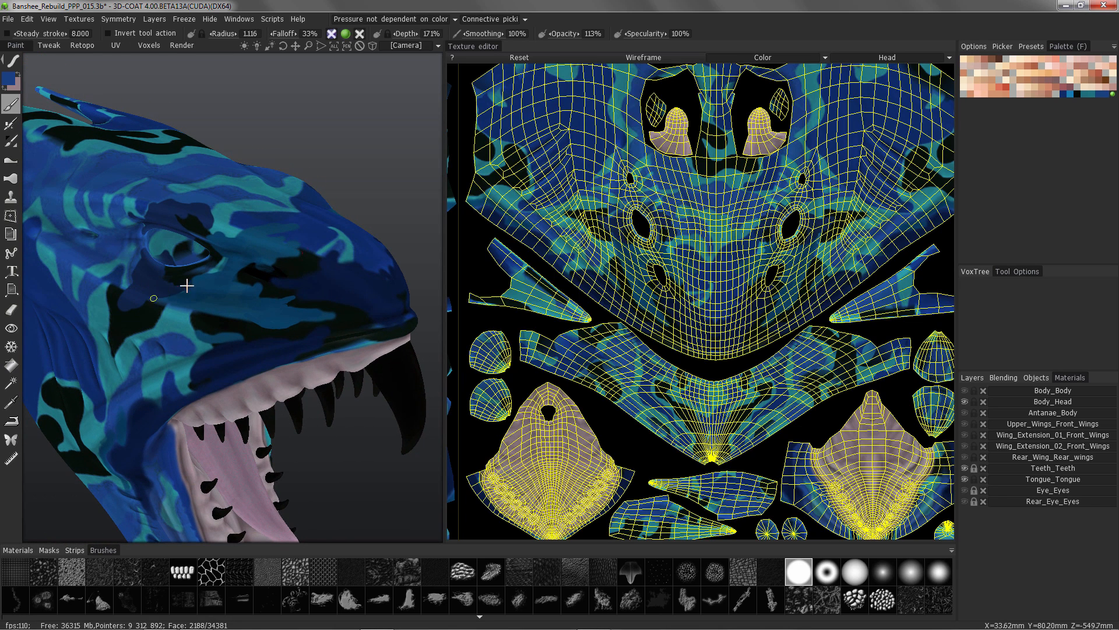
pyautogui.moveTo(187, 285)
pyautogui.keyDown('alt'); pyautogui.mouseDown()
pyautogui.moveTo(119, 312)
pyautogui.moveTo(119, 300)
pyautogui.moveTo(280, 408)
pyautogui.moveTo(290, 365)
pyautogui.moveTo(246, 233)
pyautogui.moveTo(370, 247)
pyautogui.mouseUp(); pyautogui.keyUp('alt')
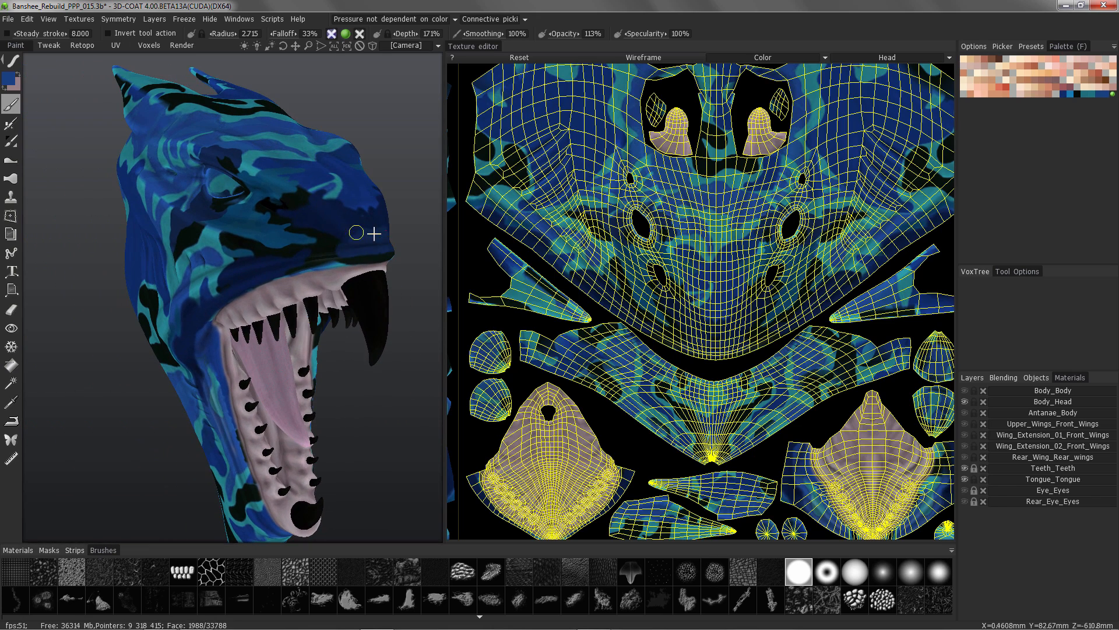
pyautogui.press('s')
pyautogui.click(367, 208)
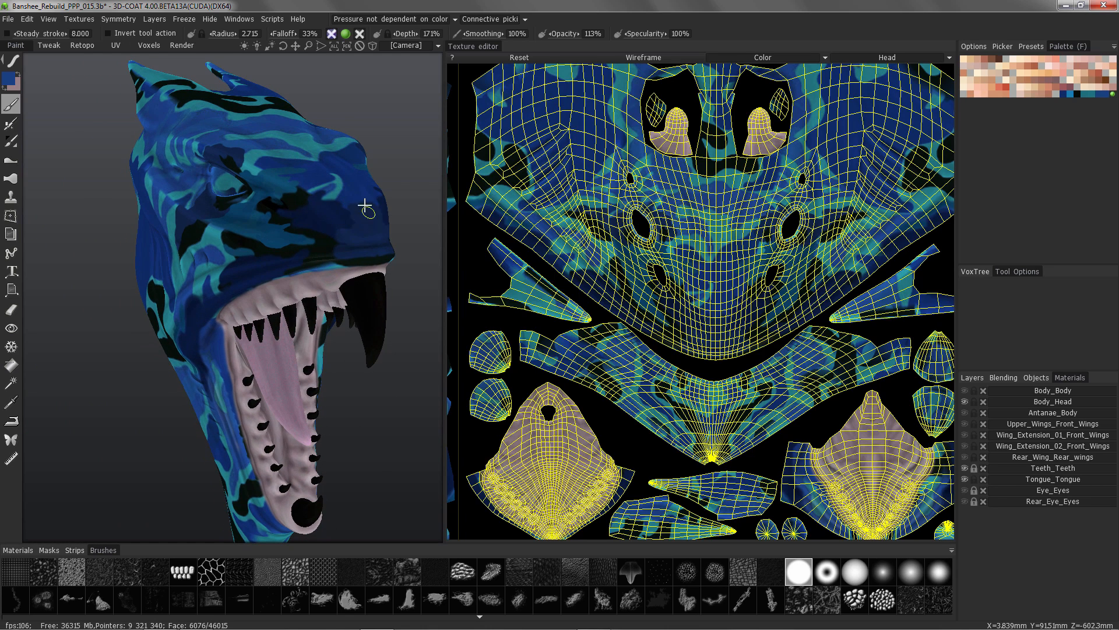
pyautogui.keyDown('alt'); pyautogui.moveTo(367, 209); pyautogui.dragTo(346, 225); pyautogui.keyUp('alt')
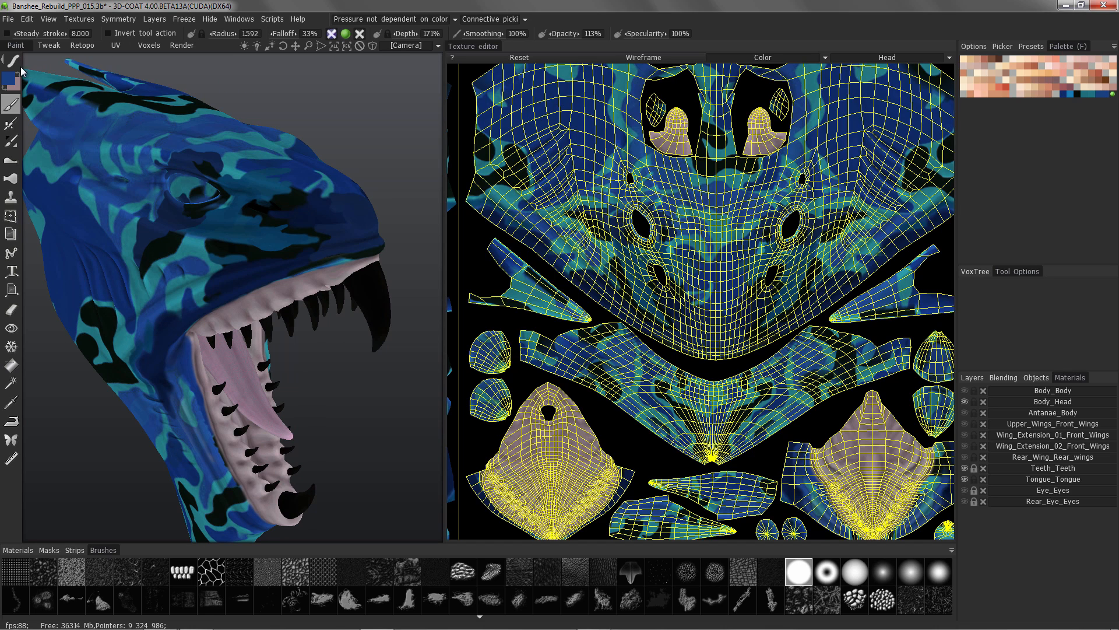
# Step: Switch the brush to a closed-outline fill shape and outline blue patches along the snout and upper lip
pyautogui.moveTo(13, 59)
pyautogui.click(290, 61)
pyautogui.moveTo(339, 228)
pyautogui.keyDown('alt'); pyautogui.mouseDown()
pyautogui.moveTo(350, 232)
pyautogui.moveTo(340, 209)
pyautogui.mouseUp(); pyautogui.keyUp('alt')
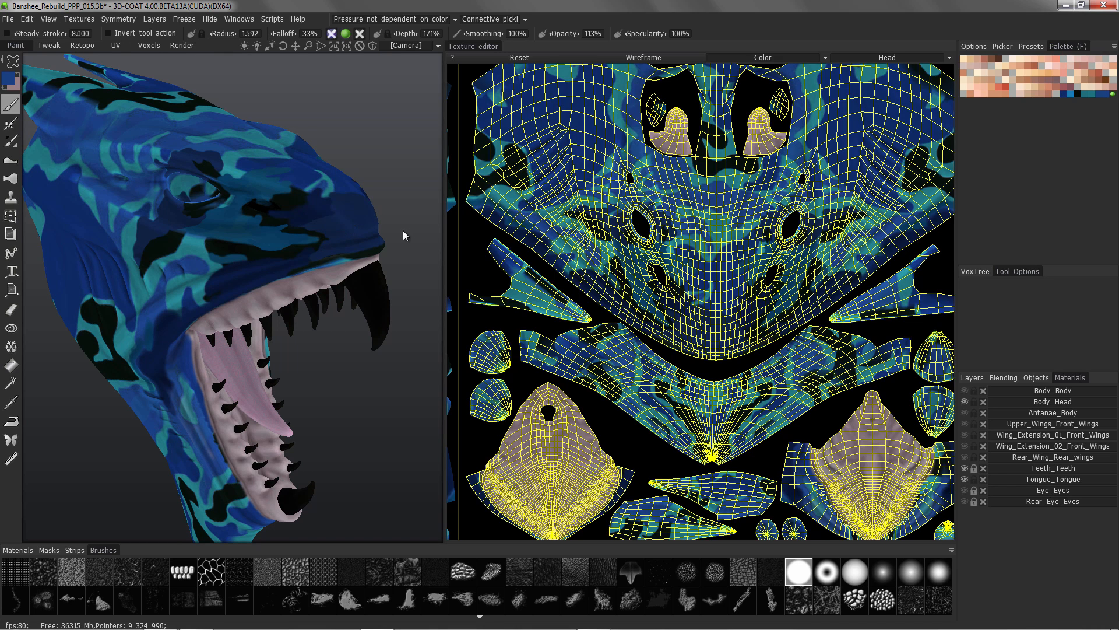
pyautogui.keyDown('alt'); pyautogui.moveTo(406, 236); pyautogui.dragTo(333, 244); pyautogui.keyUp('alt')
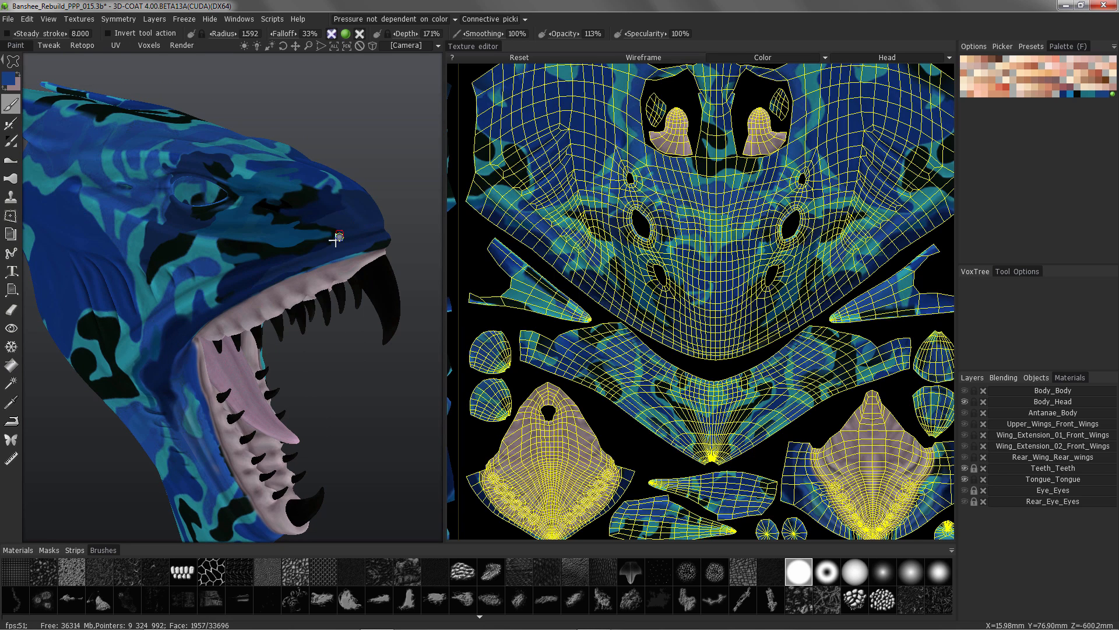
pyautogui.keyDown('alt'); pyautogui.moveTo(321, 308); pyautogui.dragTo(210, 262); pyautogui.keyUp('alt')
pyautogui.keyDown('alt'); pyautogui.moveTo(210, 263); pyautogui.dragTo(237, 238, button='right'); pyautogui.keyUp('alt')
pyautogui.moveTo(237, 237)
pyautogui.keyDown('alt'); pyautogui.mouseDown()
pyautogui.moveTo(324, 263)
pyautogui.moveTo(263, 290)
pyautogui.moveTo(233, 245)
pyautogui.moveTo(267, 192)
pyautogui.moveTo(202, 221)
pyautogui.moveTo(192, 238)
pyautogui.moveTo(225, 197)
pyautogui.moveTo(198, 247)
pyautogui.moveTo(239, 266)
pyautogui.moveTo(179, 259)
pyautogui.mouseUp(); pyautogui.keyUp('alt')
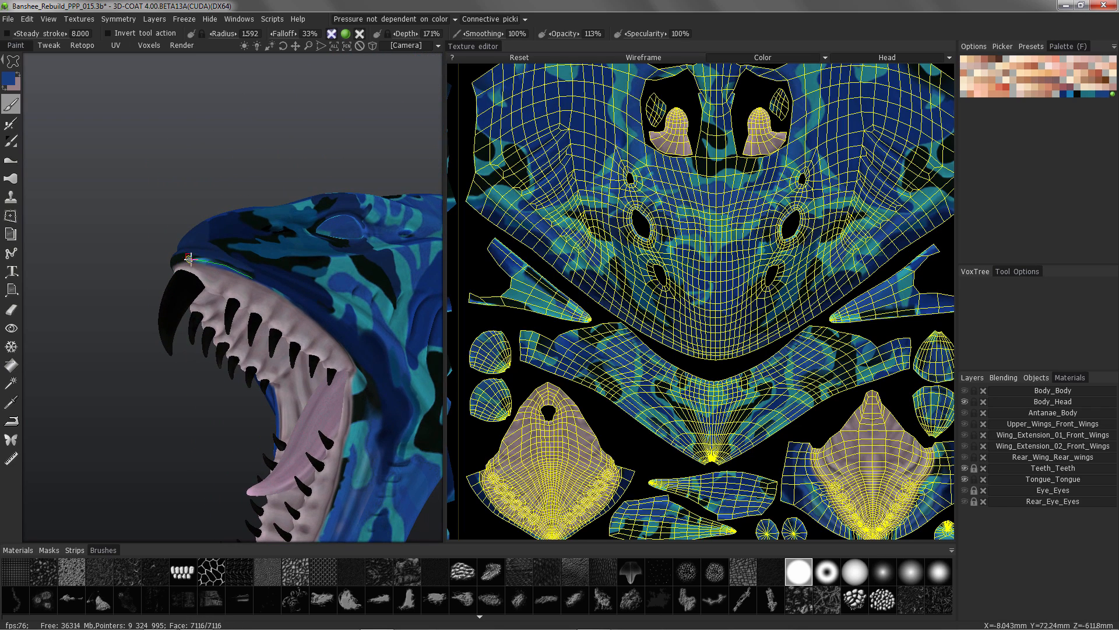
# Step: Fill outlined blue patches around the corner of the mouth and down the jaw
pyautogui.moveTo(261, 278)
pyautogui.keyDown('alt'); pyautogui.mouseDown()
pyautogui.moveTo(125, 344)
pyautogui.moveTo(186, 419)
pyautogui.mouseUp(); pyautogui.keyUp('alt')
pyautogui.keyDown('alt'); pyautogui.moveTo(198, 175); pyautogui.dragTo(250, 373, button='right'); pyautogui.keyUp('alt')
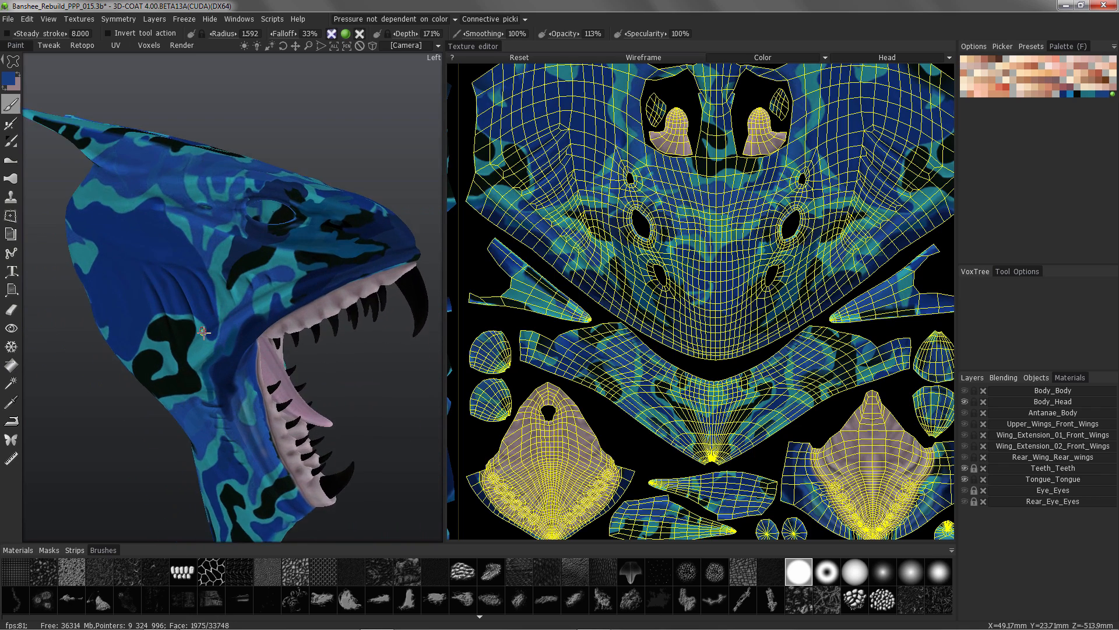
pyautogui.keyDown('alt'); pyautogui.moveTo(251, 373); pyautogui.dragTo(278, 315); pyautogui.keyUp('alt')
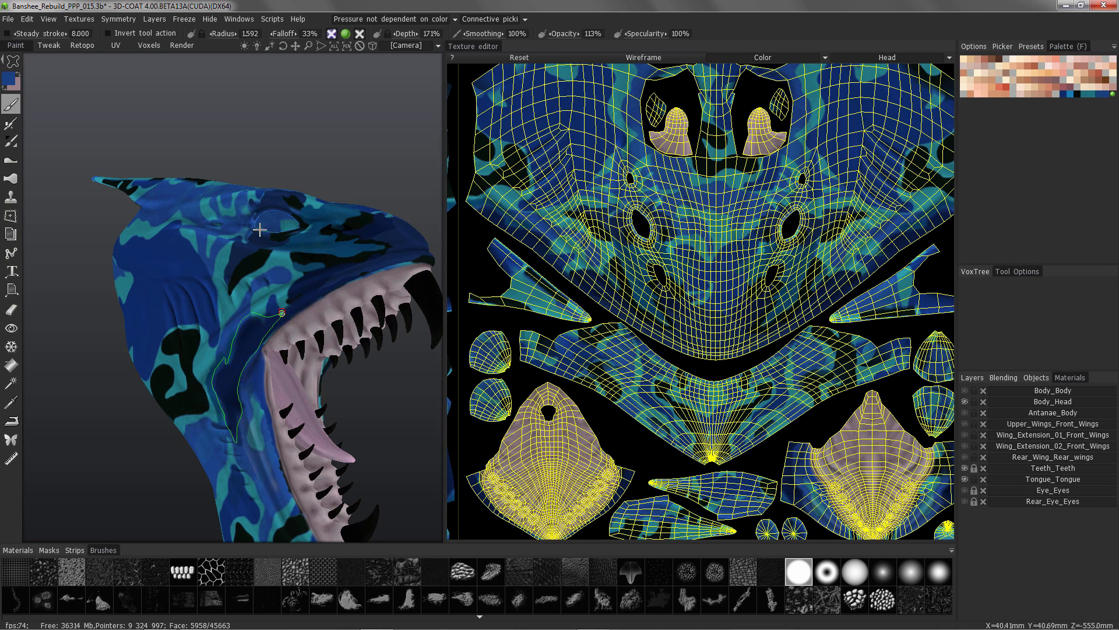
pyautogui.keyDown('alt'); pyautogui.moveTo(259, 229); pyautogui.dragTo(190, 275, button='right'); pyautogui.keyUp('alt')
pyautogui.moveTo(190, 275)
pyautogui.keyDown('alt'); pyautogui.mouseDown()
pyautogui.moveTo(175, 337)
pyautogui.moveTo(204, 398)
pyautogui.moveTo(240, 394)
pyautogui.mouseUp(); pyautogui.keyUp('alt')
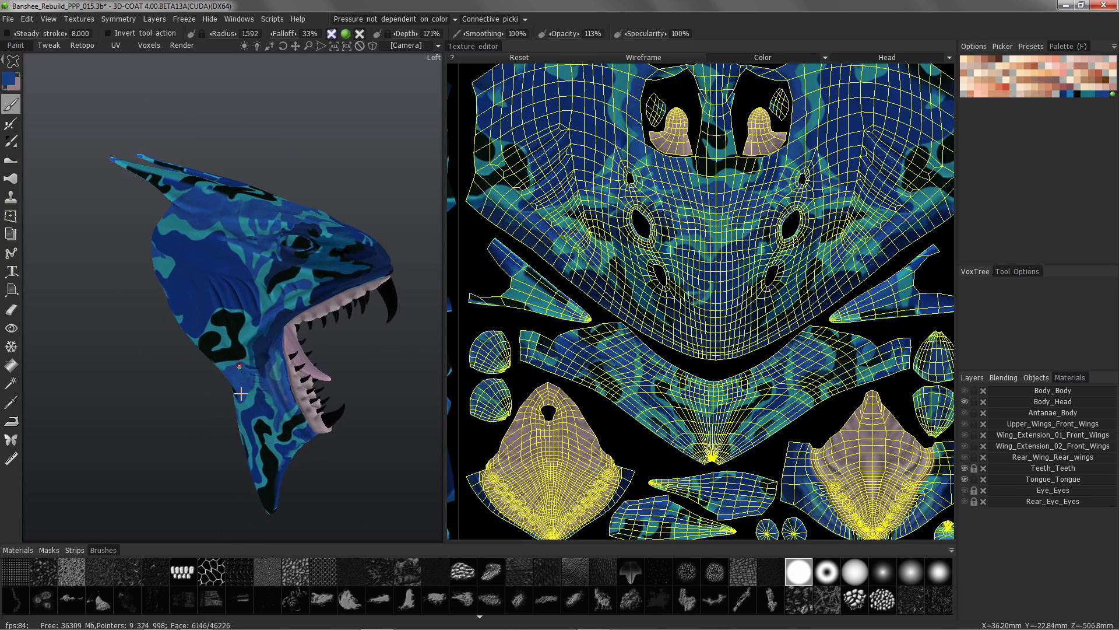
pyautogui.keyDown('alt'); pyautogui.moveTo(241, 394); pyautogui.dragTo(266, 326, button='right'); pyautogui.keyUp('alt')
pyautogui.keyDown('alt'); pyautogui.moveTo(265, 326); pyautogui.dragTo(286, 172); pyautogui.keyUp('alt')
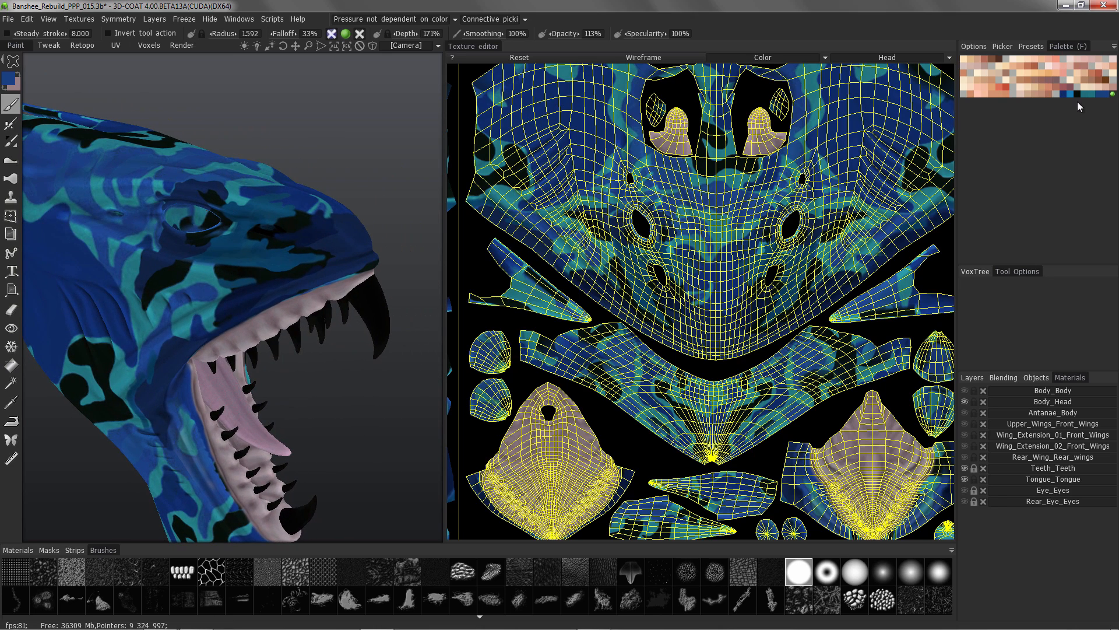
# Step: Choose the teal palette color and outline narrow teal patches down the side of the snout
pyautogui.click(1086, 93)
pyautogui.hotkey('shift', 'a')
pyautogui.keyDown('alt'); pyautogui.moveTo(148, 117); pyautogui.dragTo(175, 326, button='middle'); pyautogui.keyUp('alt')
pyautogui.keyDown('alt'); pyautogui.moveTo(303, 251); pyautogui.dragTo(260, 246); pyautogui.keyUp('alt')
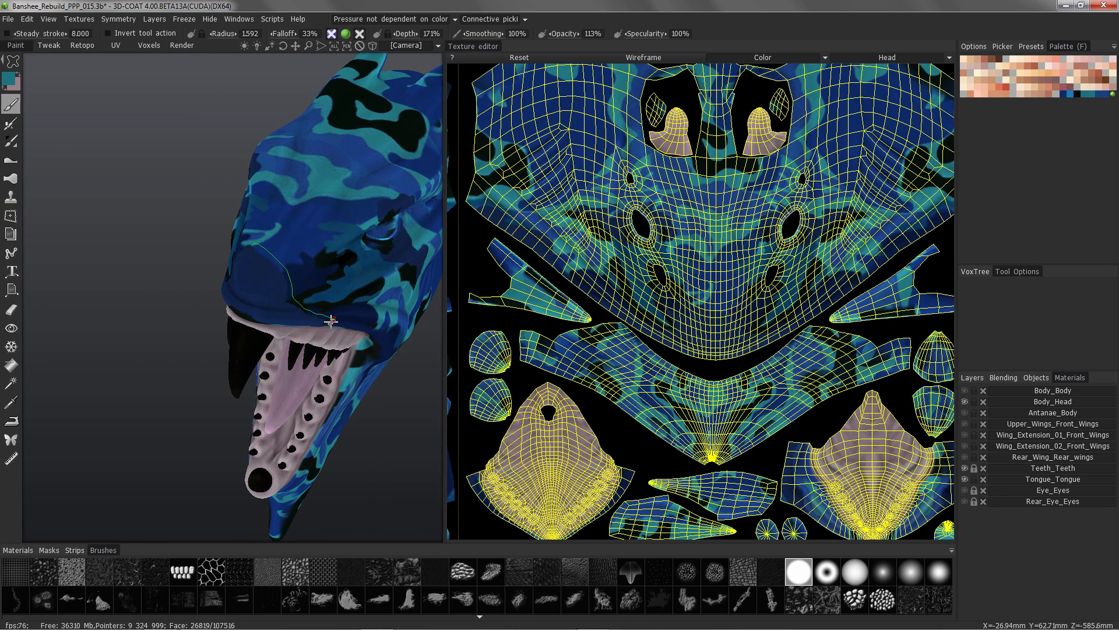
pyautogui.keyDown('alt'); pyautogui.moveTo(252, 244); pyautogui.dragTo(188, 214); pyautogui.keyUp('alt')
pyautogui.keyDown('alt'); pyautogui.moveTo(186, 210); pyautogui.dragTo(158, 272, button='right'); pyautogui.keyUp('alt')
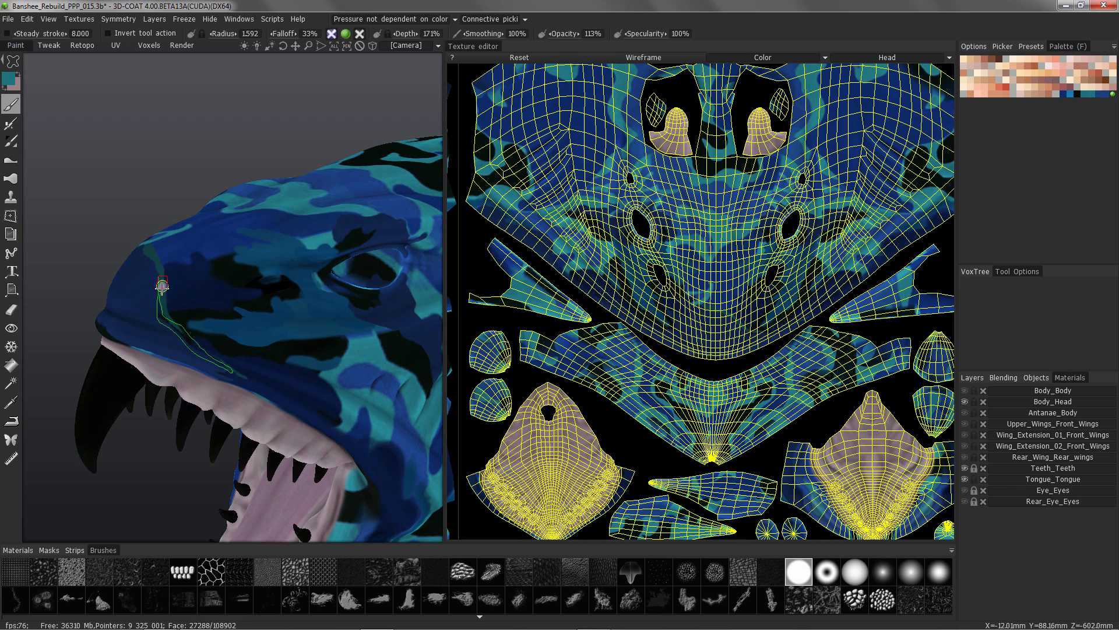
pyautogui.moveTo(162, 285)
pyautogui.keyDown('alt'); pyautogui.mouseDown()
pyautogui.moveTo(174, 307)
pyautogui.moveTo(145, 232)
pyautogui.moveTo(138, 387)
pyautogui.moveTo(478, 392)
pyautogui.moveTo(455, 399)
pyautogui.moveTo(512, 397)
pyautogui.moveTo(513, 434)
pyautogui.moveTo(102, 79)
pyautogui.mouseUp(); pyautogui.keyUp('alt')
# Step: Choose the bright blue palette color and add outlined patches to the side of the head
pyautogui.click(1071, 94)
pyautogui.keyDown('alt'); pyautogui.moveTo(315, 280); pyautogui.dragTo(225, 214); pyautogui.keyUp('alt')
pyautogui.keyDown('alt'); pyautogui.moveTo(224, 214); pyautogui.dragTo(236, 222, button='right'); pyautogui.keyUp('alt')
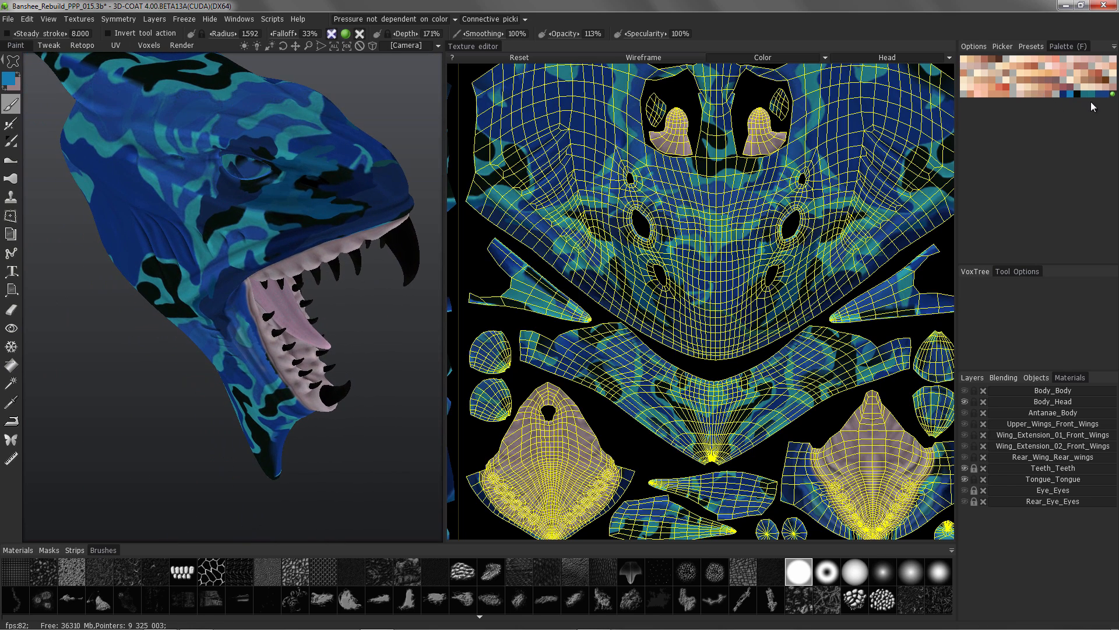
pyautogui.moveTo(178, 188)
pyautogui.keyDown('alt'); pyautogui.mouseDown()
pyautogui.moveTo(255, 198)
pyautogui.moveTo(265, 184)
pyautogui.mouseUp(); pyautogui.keyUp('alt')
pyautogui.keyDown('alt'); pyautogui.moveTo(265, 185); pyautogui.dragTo(299, 152); pyautogui.keyUp('alt')
pyautogui.keyDown('alt'); pyautogui.moveTo(300, 152); pyautogui.dragTo(197, 427, button='right'); pyautogui.keyUp('alt')
pyautogui.moveTo(197, 426)
pyautogui.keyDown('alt'); pyautogui.mouseDown(button='middle')
pyautogui.moveTo(111, 429)
pyautogui.moveTo(292, 408)
pyautogui.mouseUp(button='middle'); pyautogui.keyUp('alt')
pyautogui.moveTo(291, 408)
pyautogui.keyDown('alt'); pyautogui.mouseDown(button='right')
pyautogui.moveTo(612, 157)
pyautogui.moveTo(700, 189)
pyautogui.mouseUp(button='right'); pyautogui.keyUp('alt')
# Step: Choose the black palette color and fill black patches on the cheek below the eye
pyautogui.click(1077, 94)
pyautogui.keyDown('alt'); pyautogui.moveTo(420, 251); pyautogui.dragTo(126, 319, button='middle'); pyautogui.keyUp('alt')
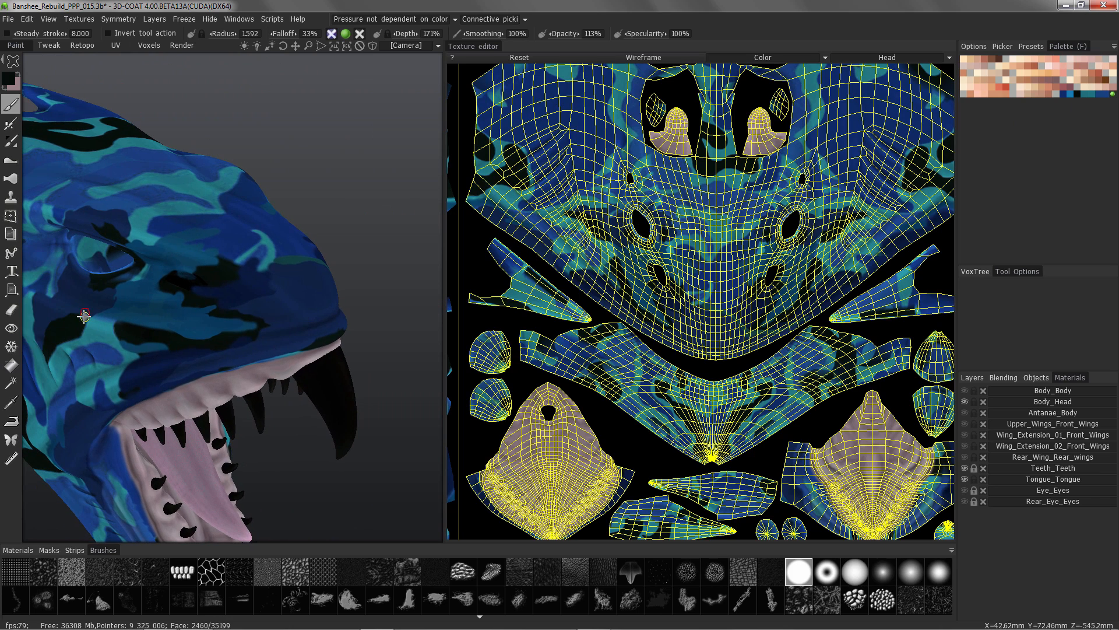
pyautogui.moveTo(87, 327); pyautogui.dragTo(86, 318)
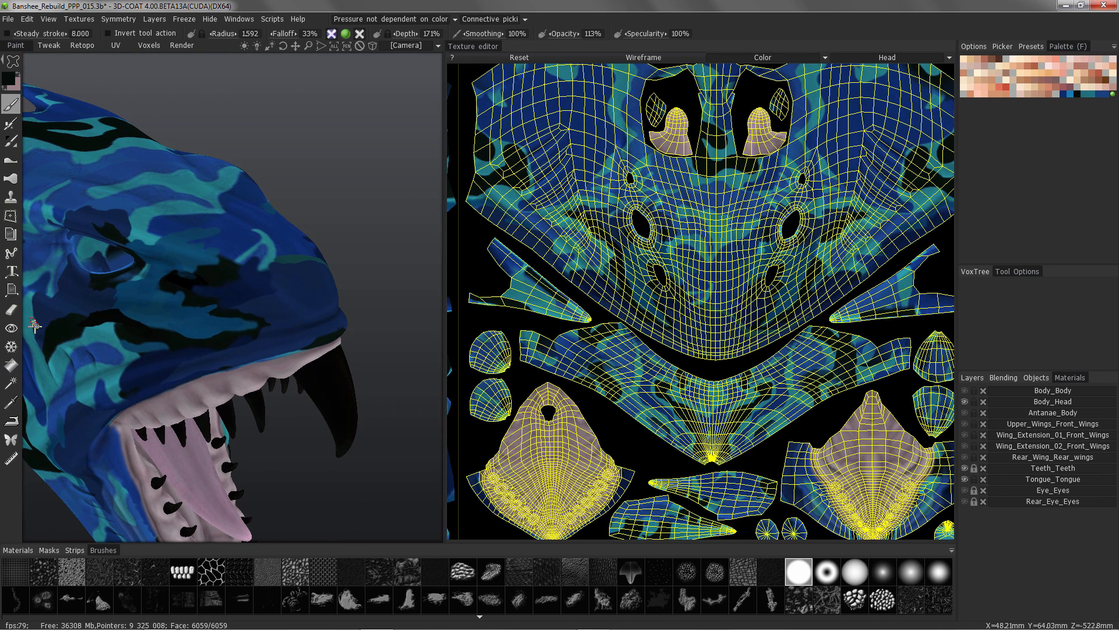
pyautogui.keyDown('alt'); pyautogui.moveTo(216, 429); pyautogui.dragTo(79, 359, button='right'); pyautogui.keyUp('alt')
pyautogui.moveTo(78, 359)
pyautogui.keyDown('alt'); pyautogui.mouseDown()
pyautogui.moveTo(38, 344)
pyautogui.moveTo(93, 303)
pyautogui.mouseUp(); pyautogui.keyUp('alt')
# Step: Switch from the closed shape back to a freehand brush stroke and set its opacity to 67%
pyautogui.moveTo(103, 39)
pyautogui.keyDown('alt'); pyautogui.mouseDown()
pyautogui.moveTo(100, 173)
pyautogui.moveTo(157, 213)
pyautogui.moveTo(87, 146)
pyautogui.mouseUp(); pyautogui.keyUp('alt')
pyautogui.moveTo(18, 62)
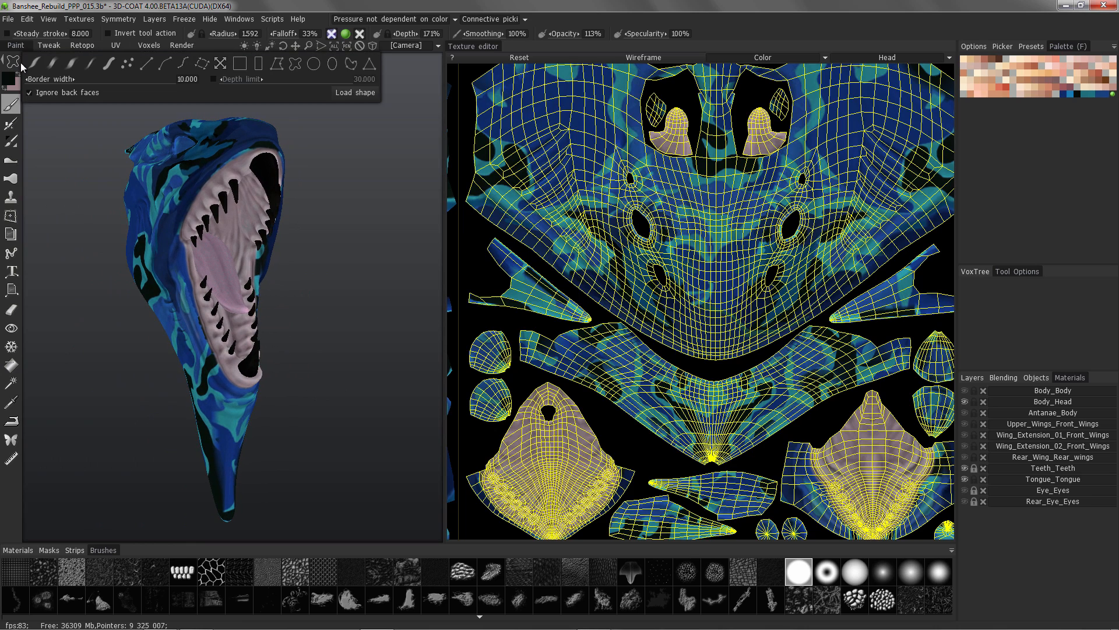
pyautogui.click(52, 65)
pyautogui.moveTo(204, 125)
pyautogui.keyDown('alt'); pyautogui.mouseDown()
pyautogui.moveTo(210, 162)
pyautogui.moveTo(195, 215)
pyautogui.moveTo(238, 193)
pyautogui.mouseUp(); pyautogui.keyUp('alt')
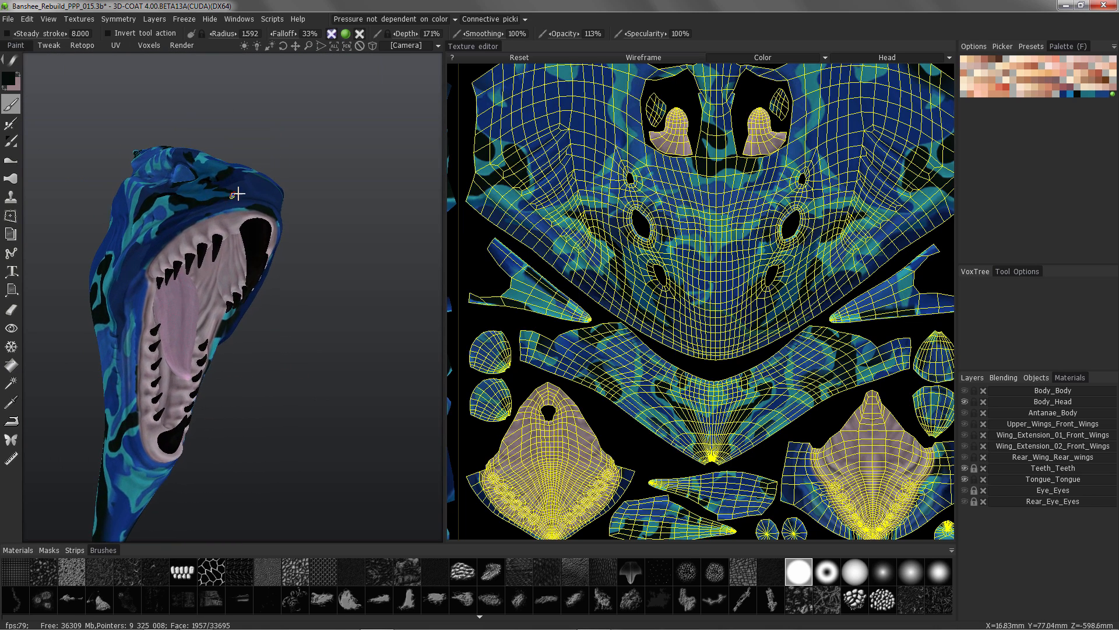
pyautogui.keyDown('alt'); pyautogui.moveTo(238, 194); pyautogui.dragTo(571, 33, button='right'); pyautogui.keyUp('alt')
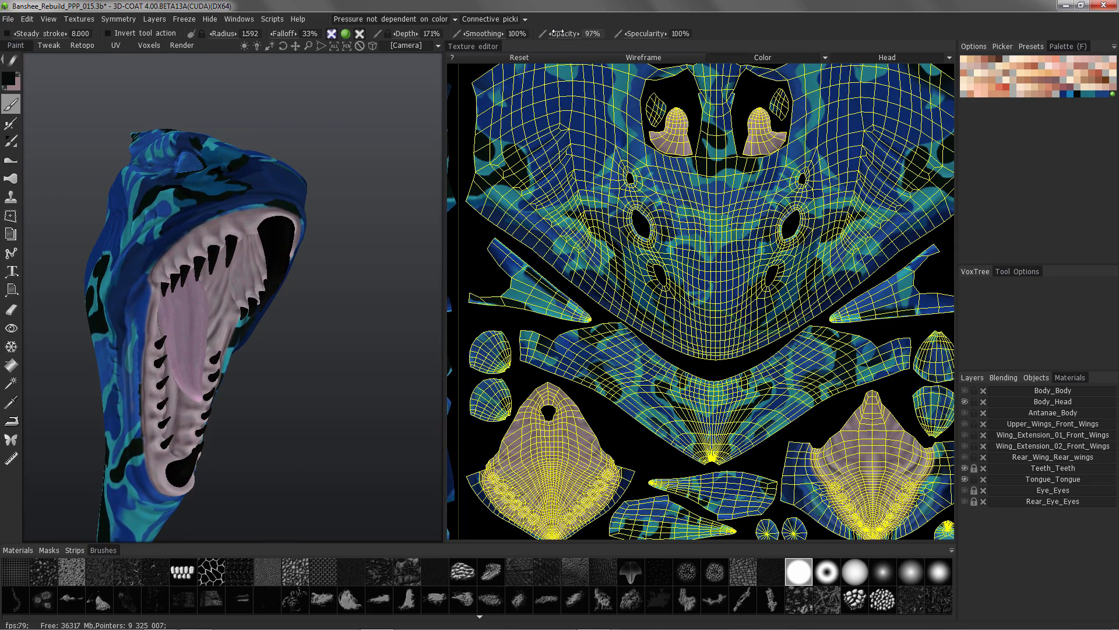
pyautogui.moveTo(558, 33); pyautogui.dragTo(548, 36)
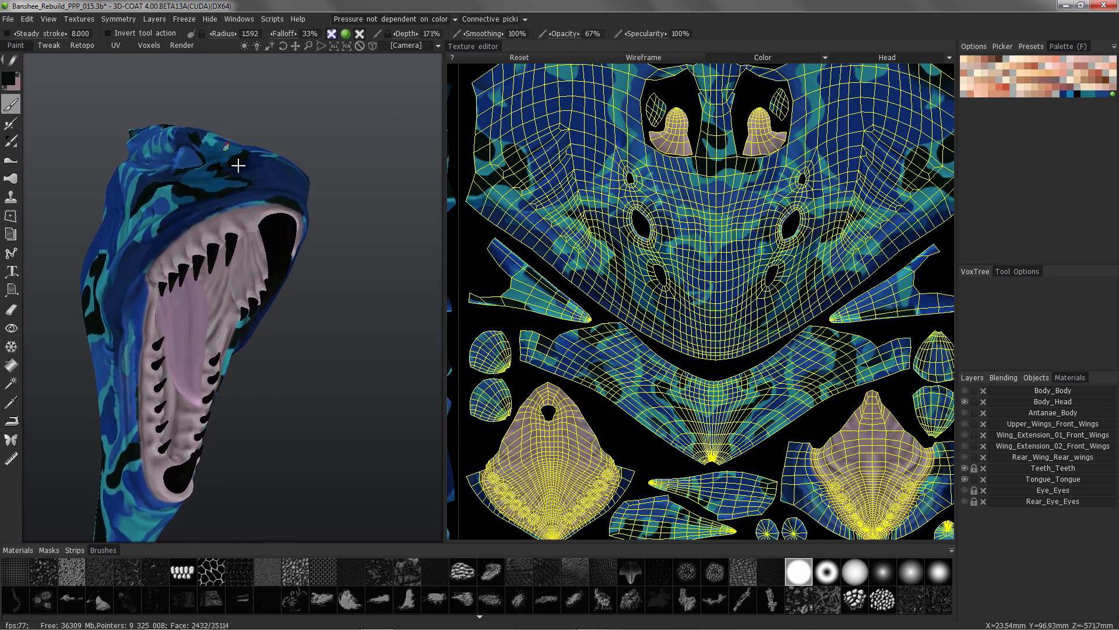